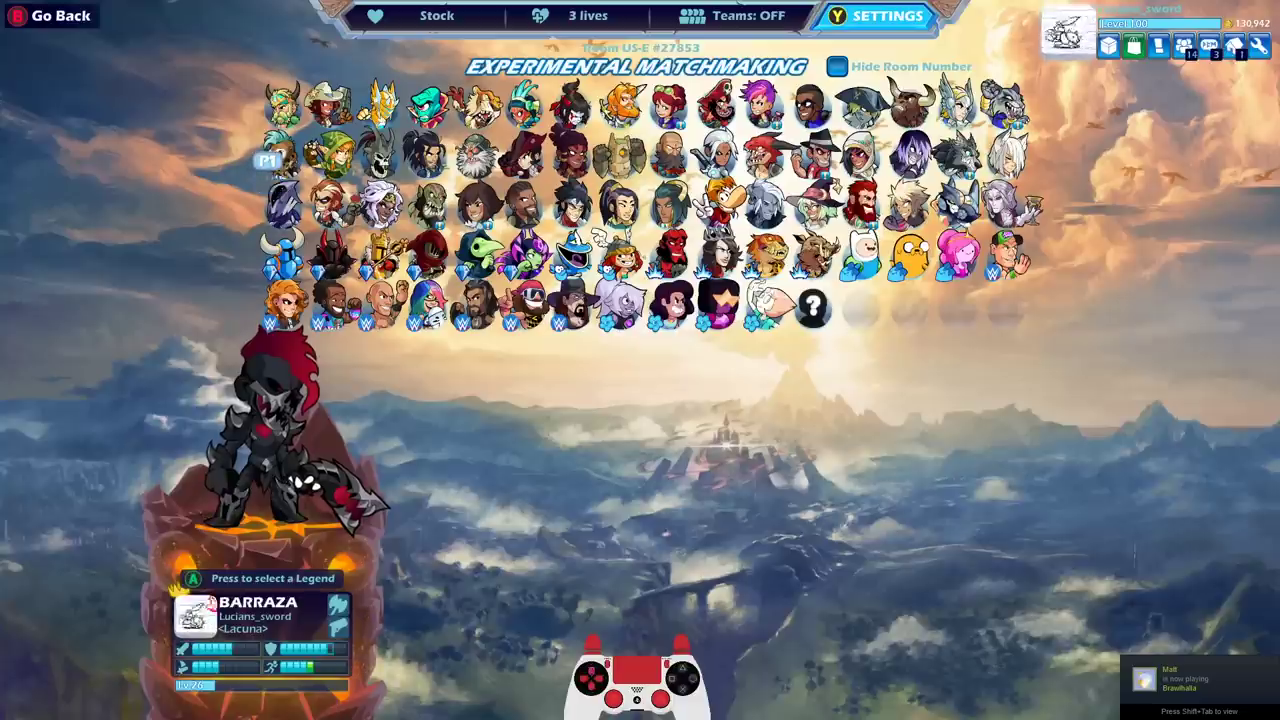
Leave the Experimental Matchmaking legend selection and return to the main menu.
{"action": "key", "text": "Up"}
{"action": "key", "text": "Right"}
{"action": "key", "text": "Right"}
{"action": "key", "text": "Right"}
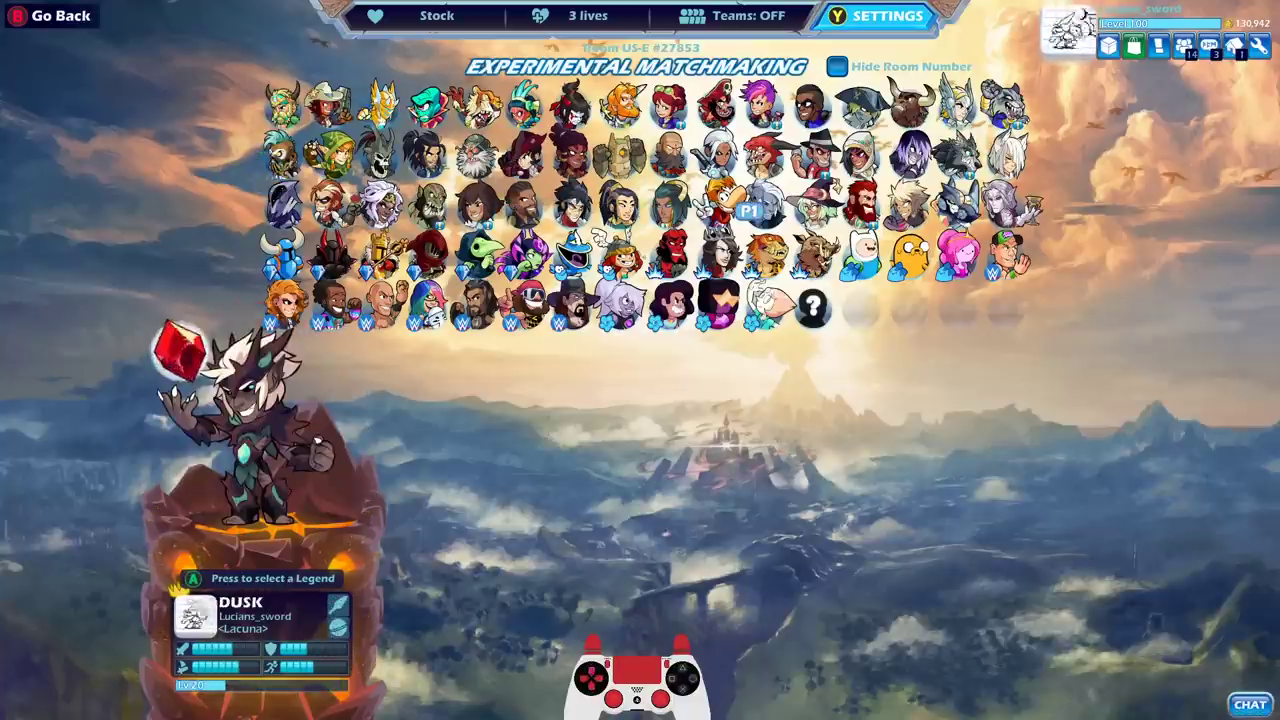
{"action": "key", "text": "Escape"}
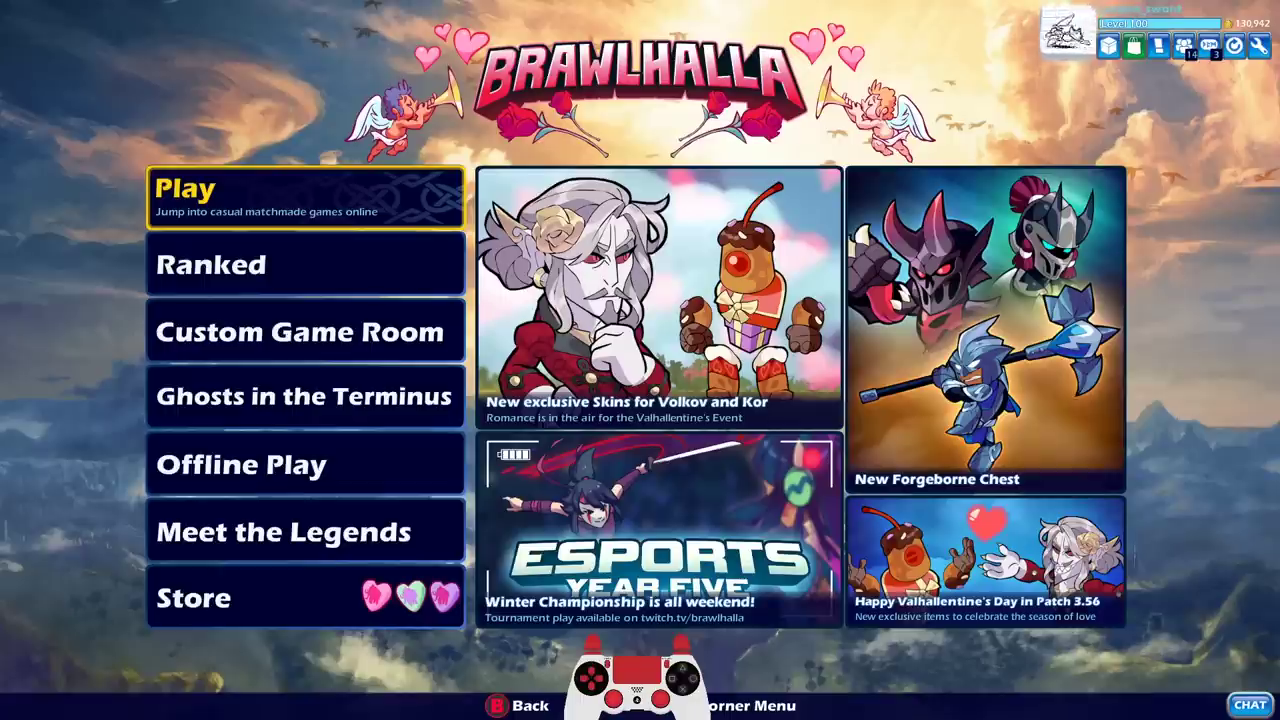
{"action": "key", "text": "Down"}
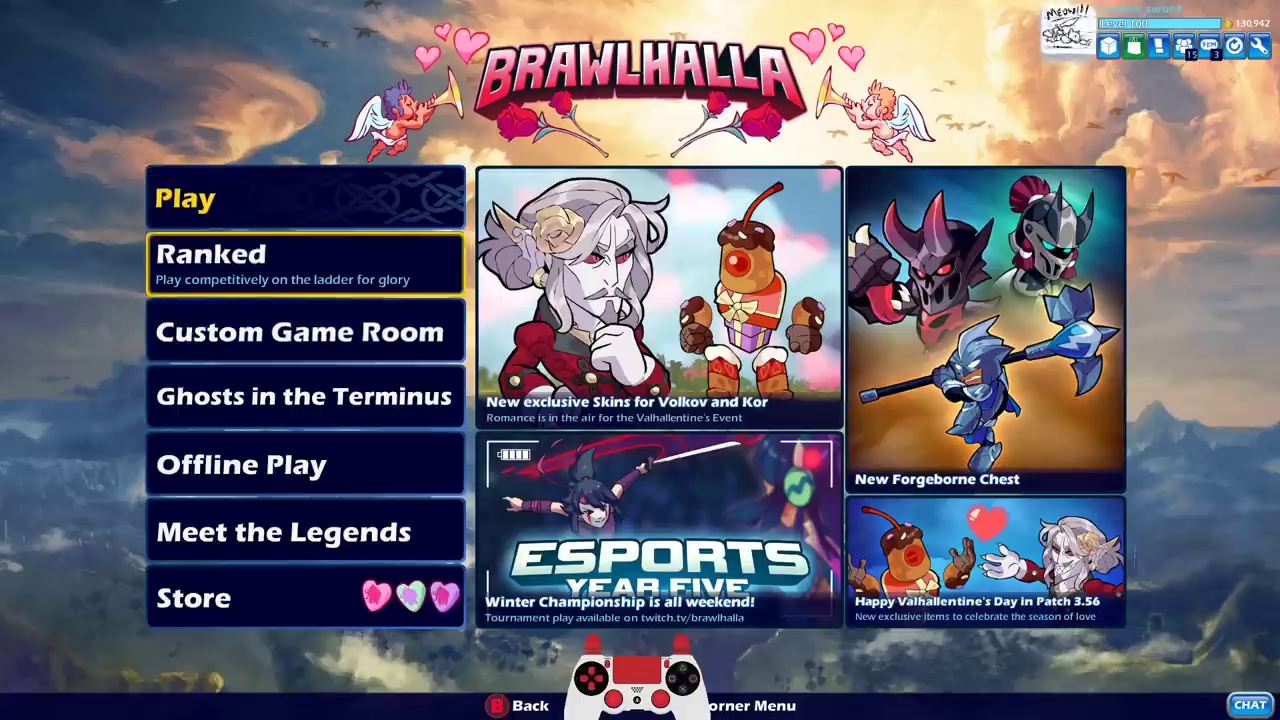
{"action": "key", "text": "Down"}
{"action": "key", "text": "Down"}
{"action": "key", "text": "Down"}
{"action": "key", "text": "Down"}
{"action": "key", "text": "Down"}
{"action": "key", "text": "Up"}
{"action": "key", "text": "Up"}
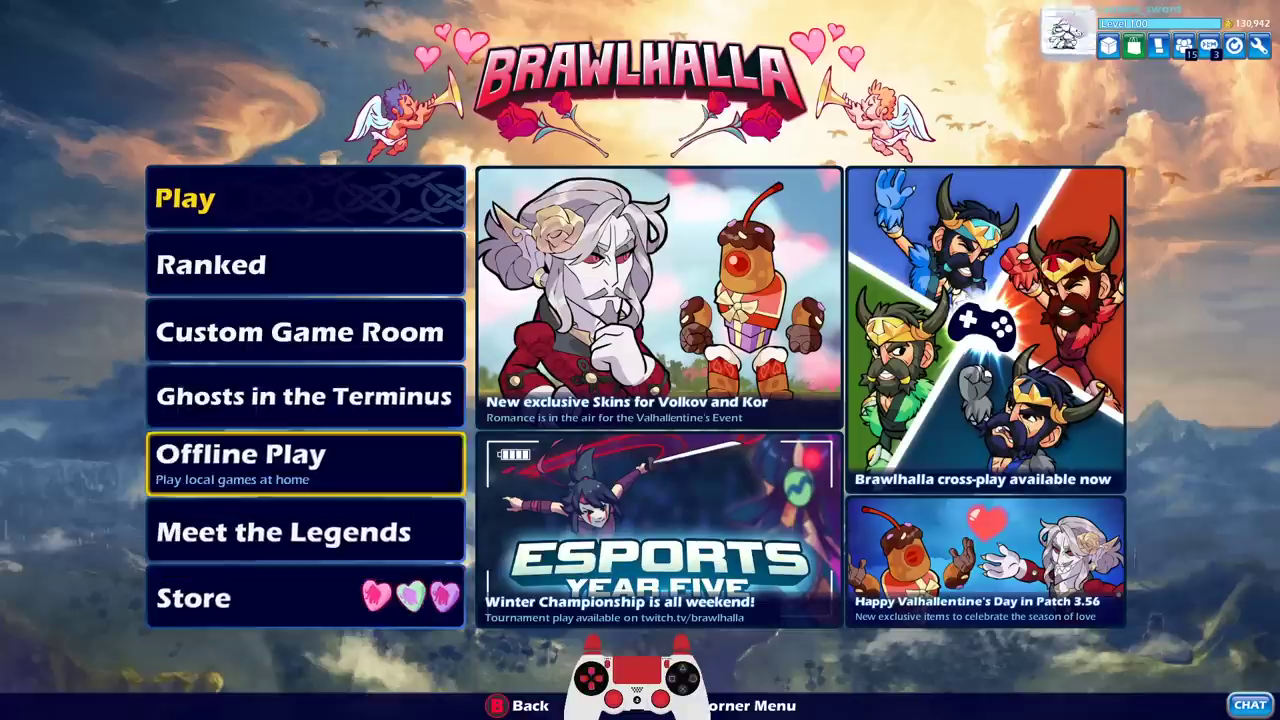
{"action": "key", "text": "Up"}
{"action": "key", "text": "Up"}
{"action": "key", "text": "Up"}
{"action": "key", "text": "Up"}
{"action": "key", "text": "Down"}
{"action": "key", "text": "Down"}
{"action": "key", "text": "Down"}
{"action": "key", "text": "Down"}
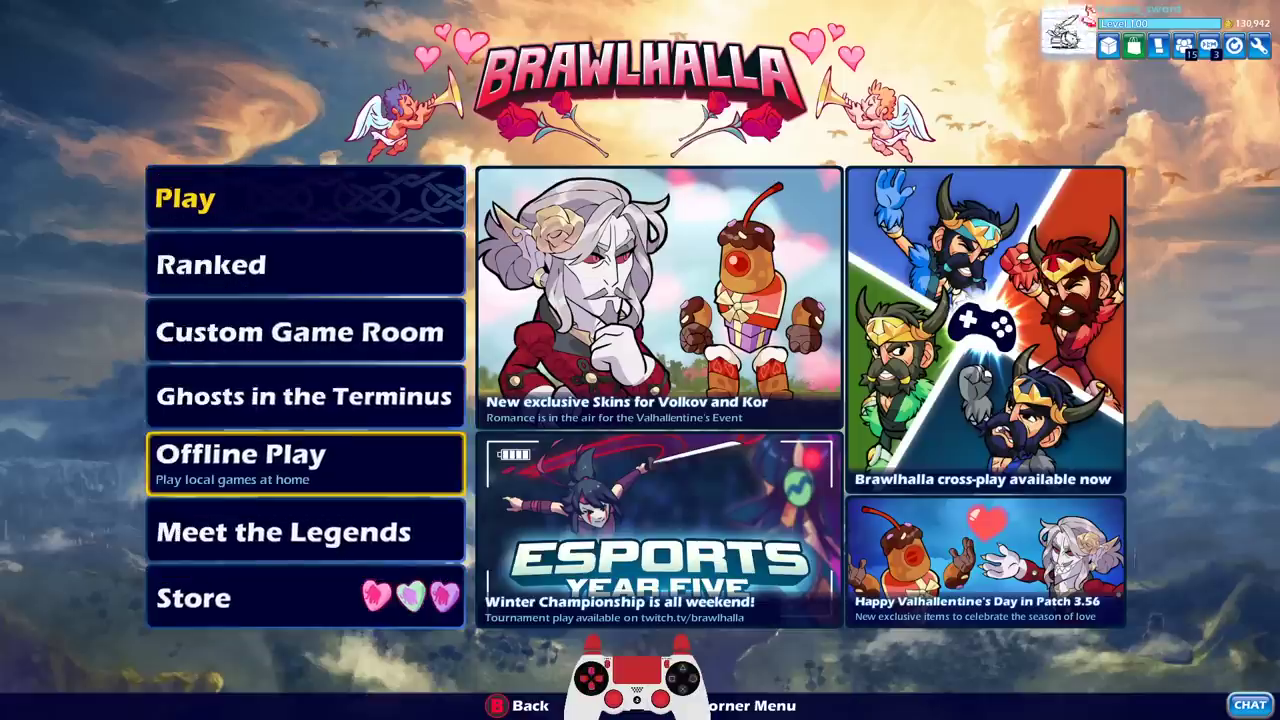
{"action": "key", "text": "Right"}
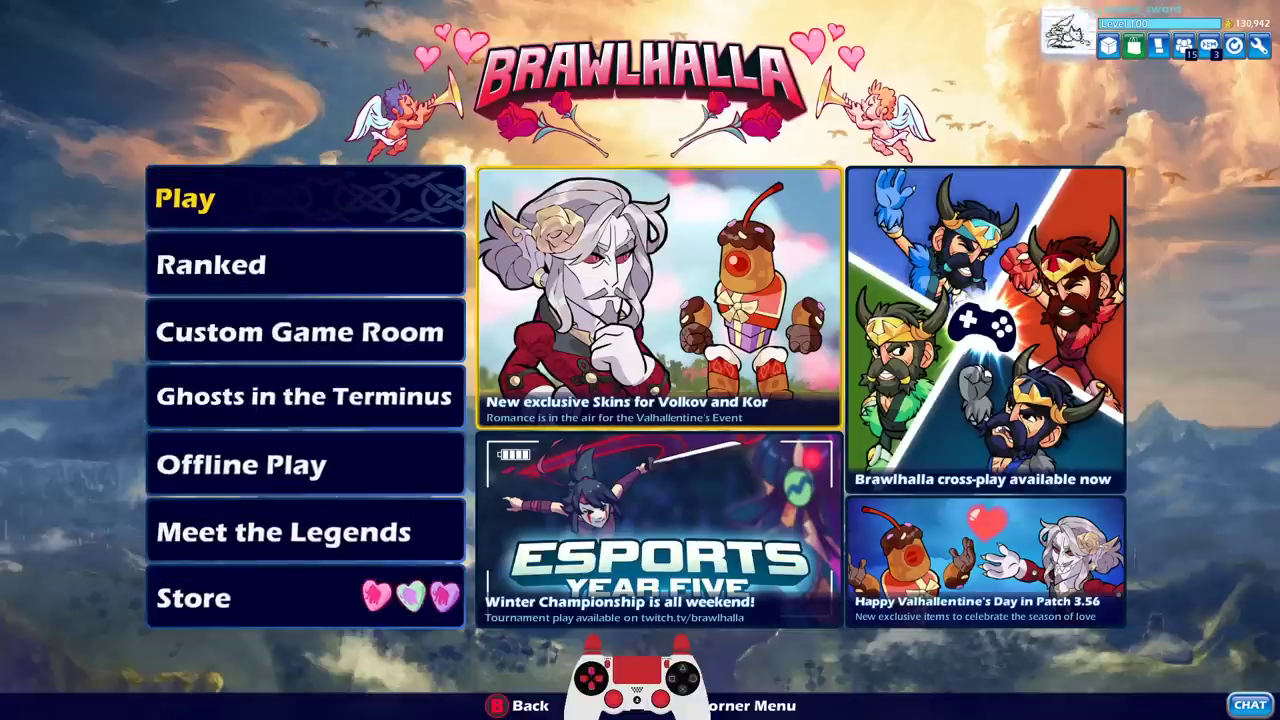
Open the Casual Queues selection from the main menu's Play entry.
{"action": "key", "text": "Left"}
{"action": "key", "text": "Up"}
{"action": "key", "text": "Up"}
{"action": "key", "text": "Up"}
{"action": "key", "text": "Up"}
{"action": "key", "text": "Return"}
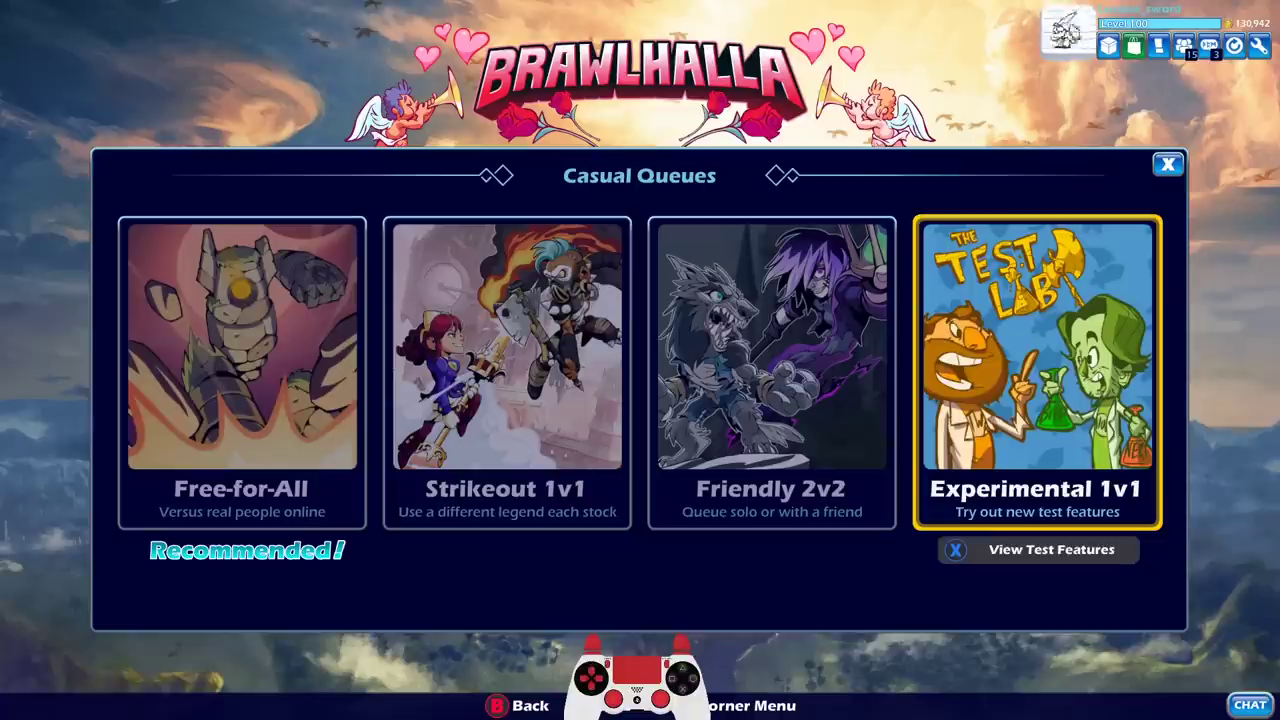
Look through the casual queues from Free-for-All to Experimental 1v1, then close the selection.
{"action": "key", "text": "Right"}
{"action": "key", "text": "Right"}
{"action": "key", "text": "Left"}
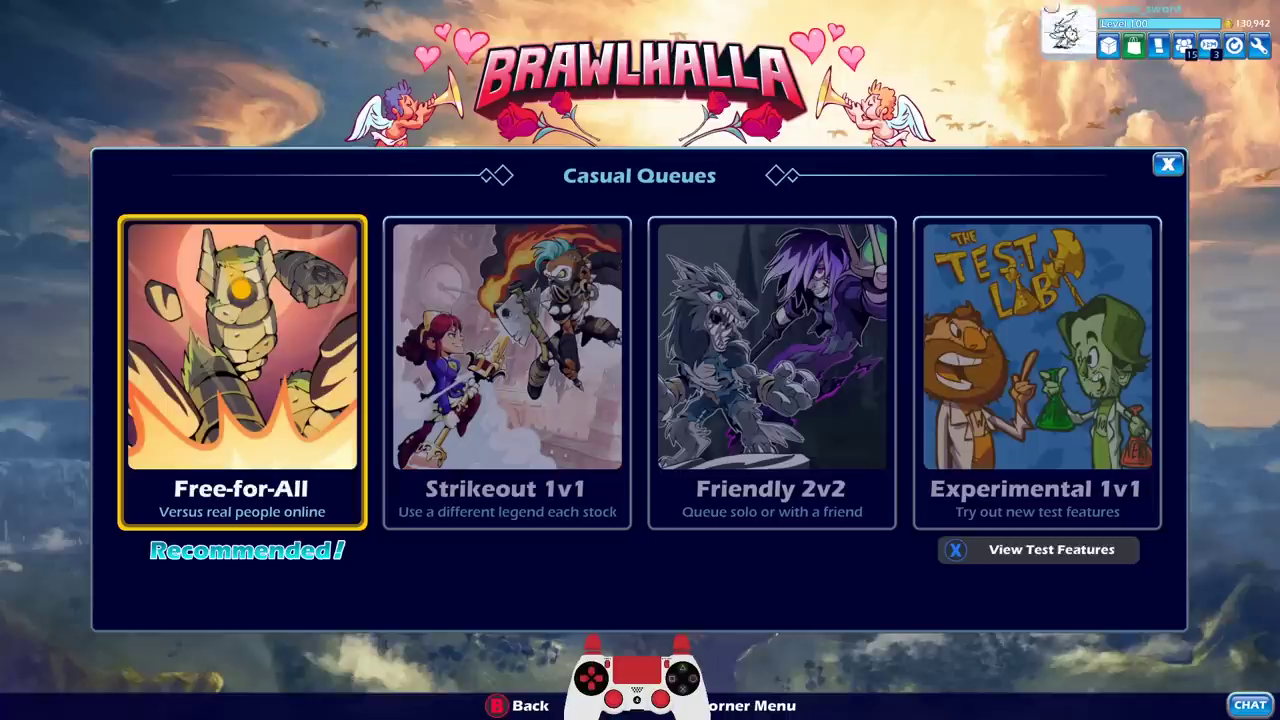
{"action": "key", "text": "Right"}
{"action": "key", "text": "Right"}
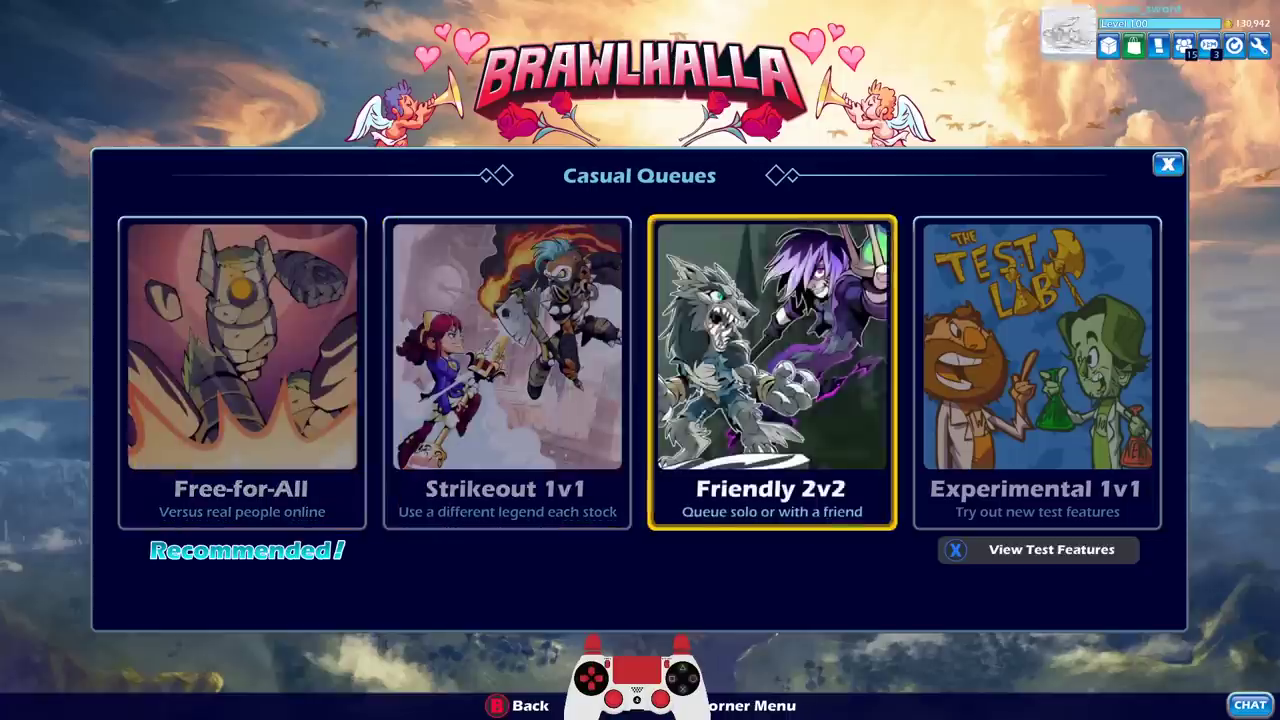
{"action": "key", "text": "Left"}
{"action": "key", "text": "Left"}
{"action": "key", "text": "Right"}
{"action": "key", "text": "Right"}
{"action": "key", "text": "Right"}
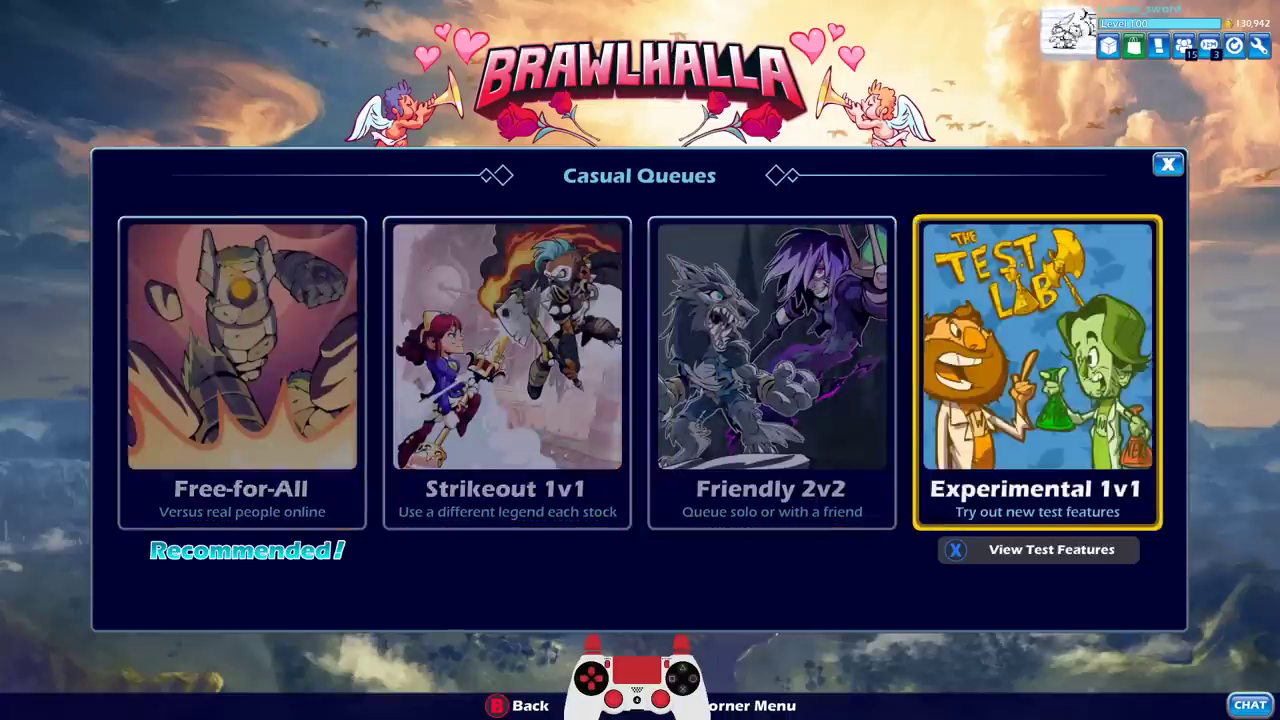
{"action": "key", "text": "Escape"}
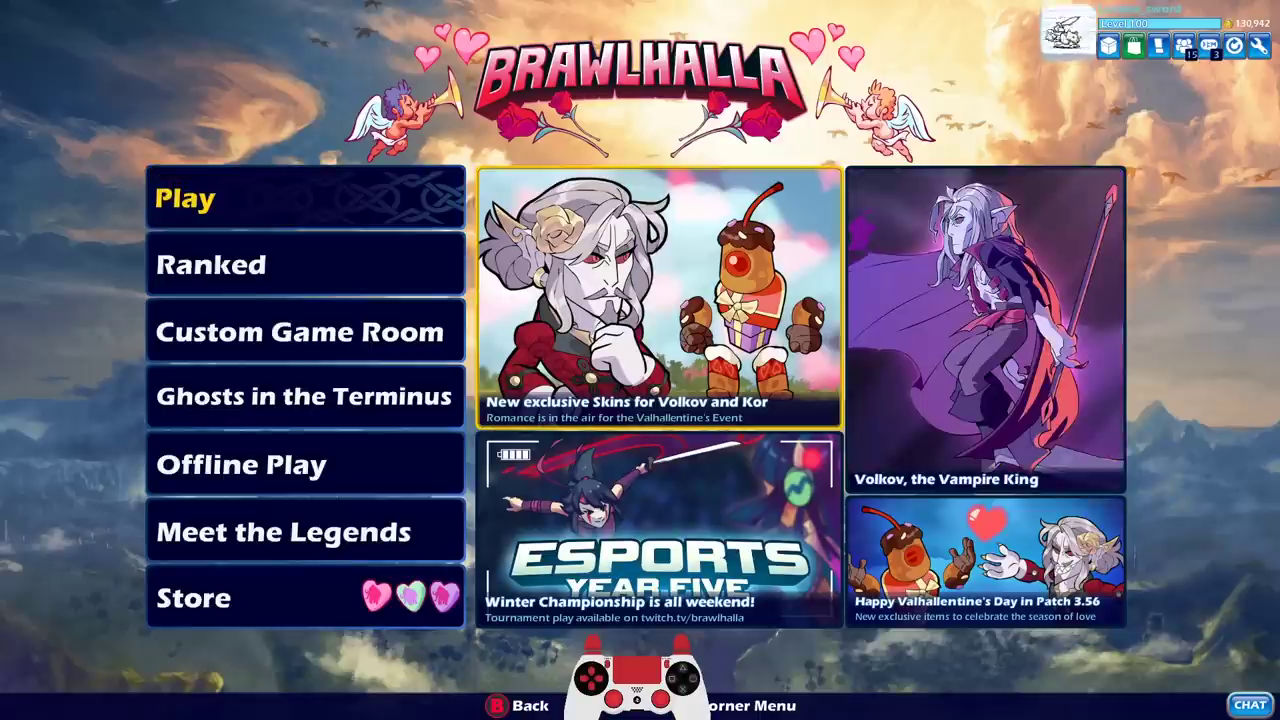
{"action": "key", "text": "Down"}
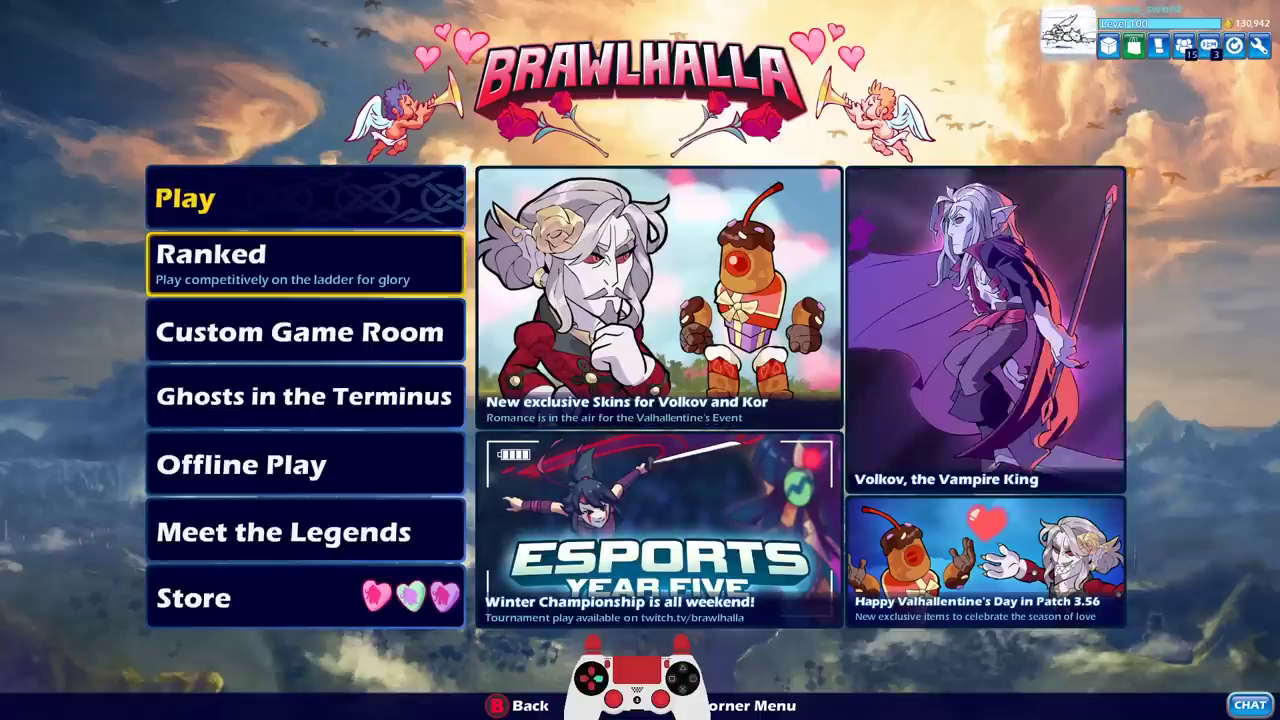
{"action": "key", "text": "Right"}
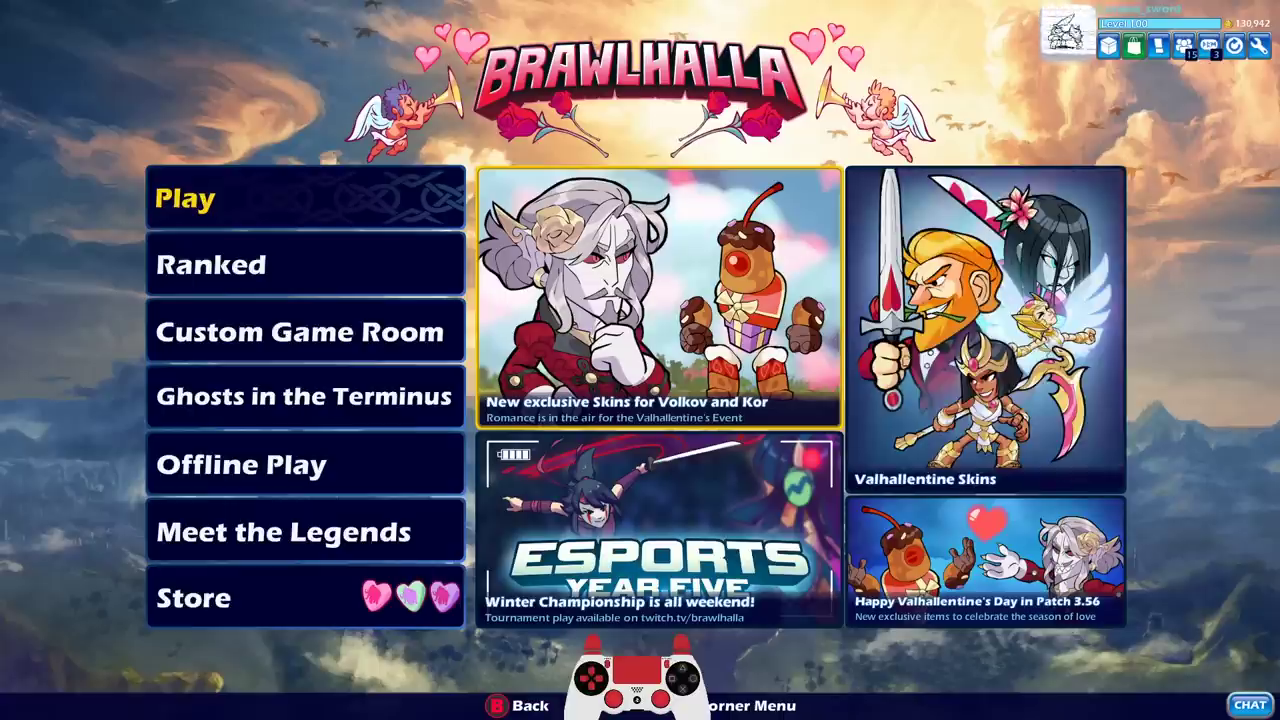
{"action": "key", "text": "Right"}
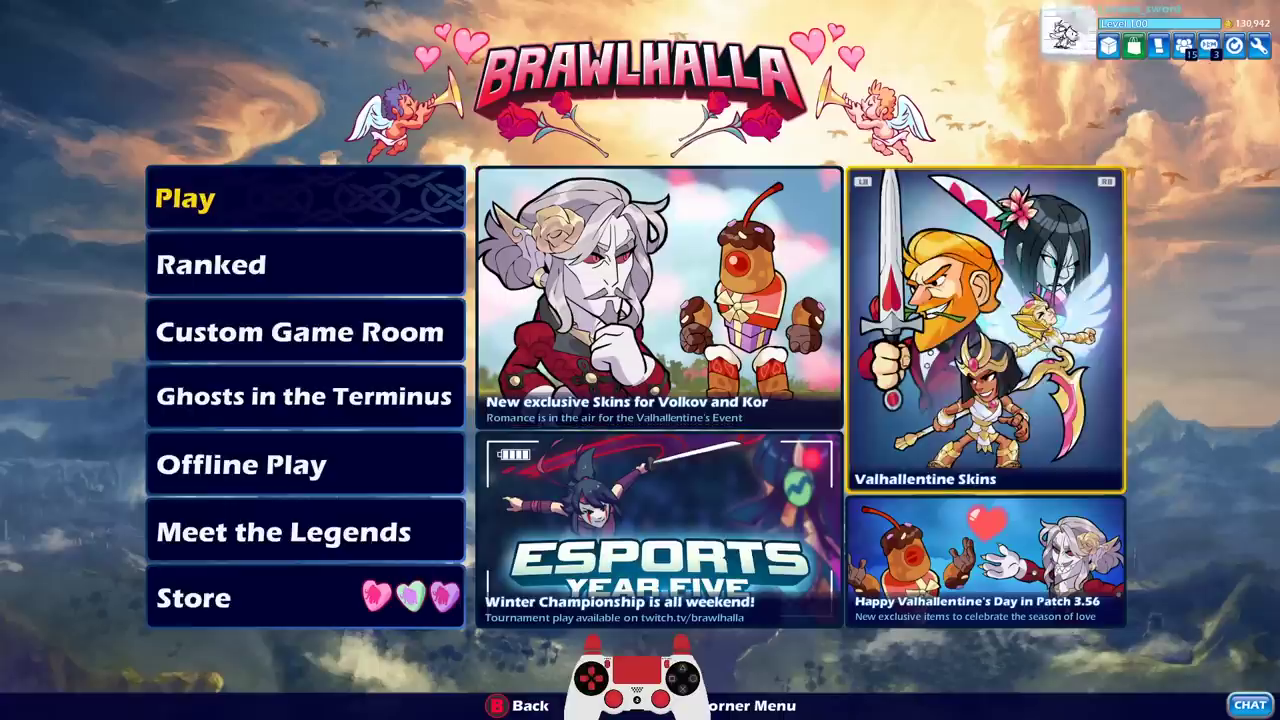
{"action": "key", "text": "Left"}
{"action": "key", "text": "Left"}
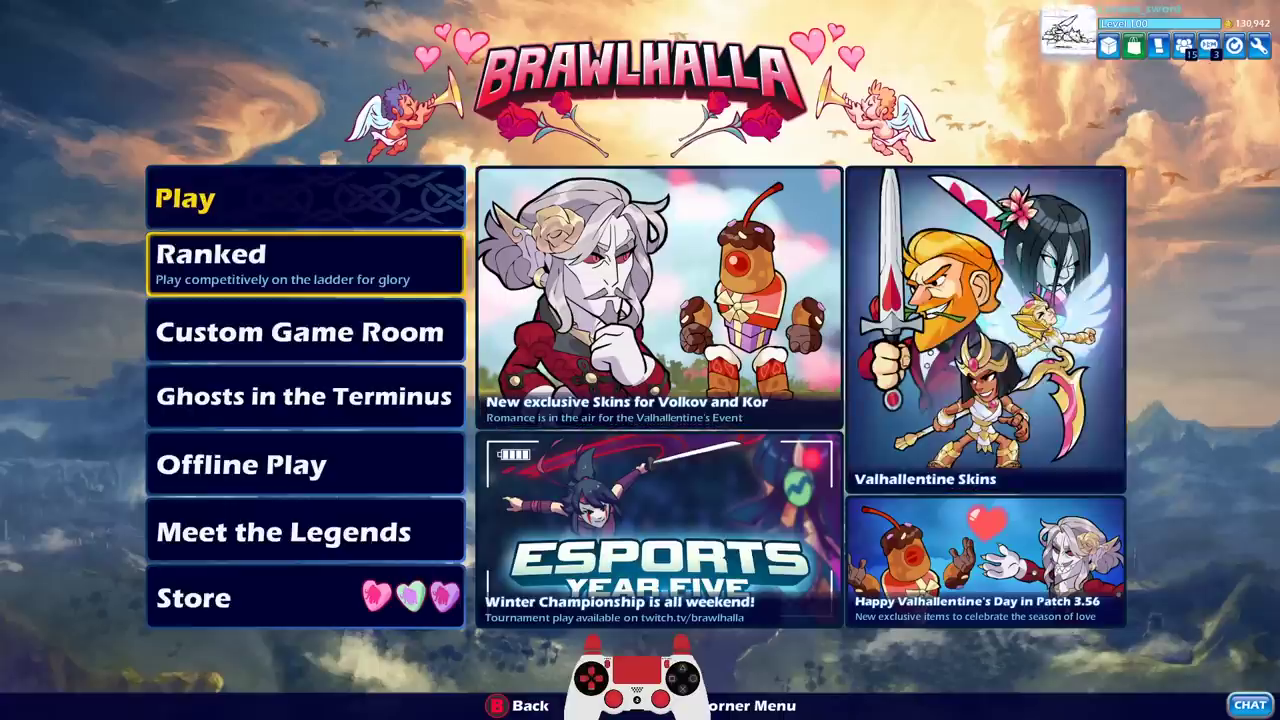
{"action": "key", "text": "Down"}
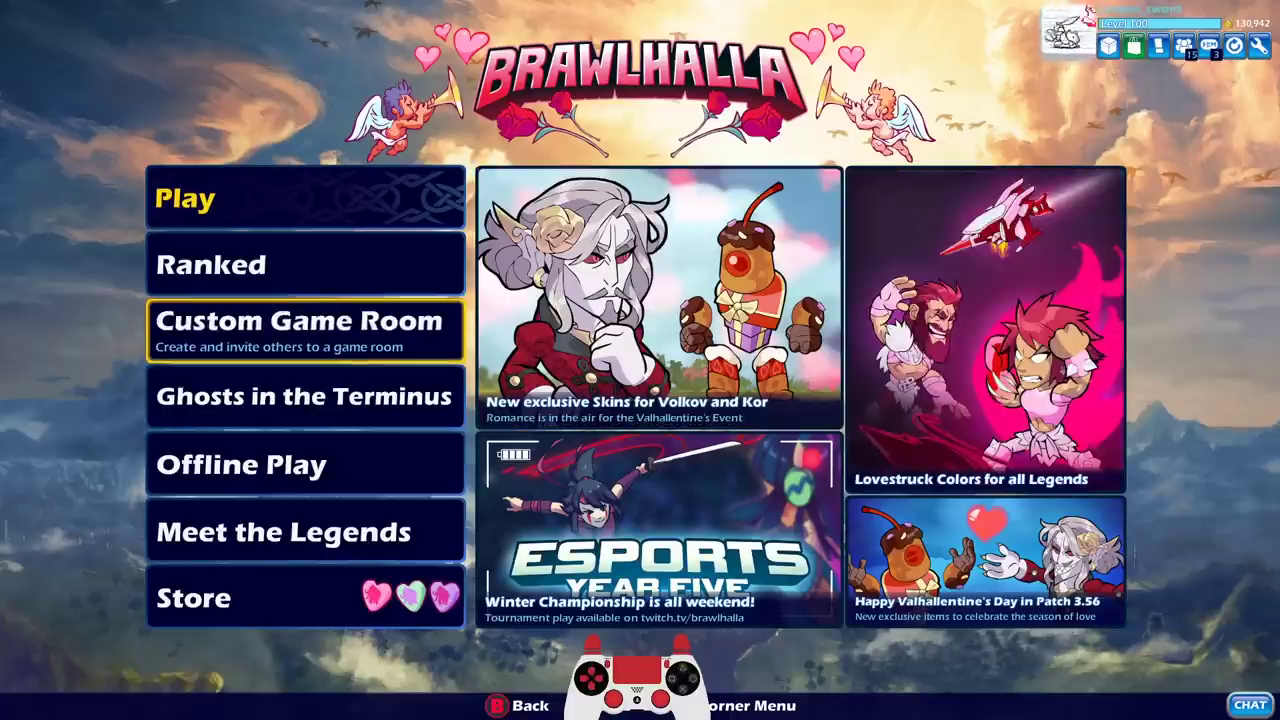
Switch to the Brawlhalla XP Experiment spreadsheet in the browser.
{"action": "left_click_drag", "start_coordinate": [1279, 52], "coordinate": [543, 6]}
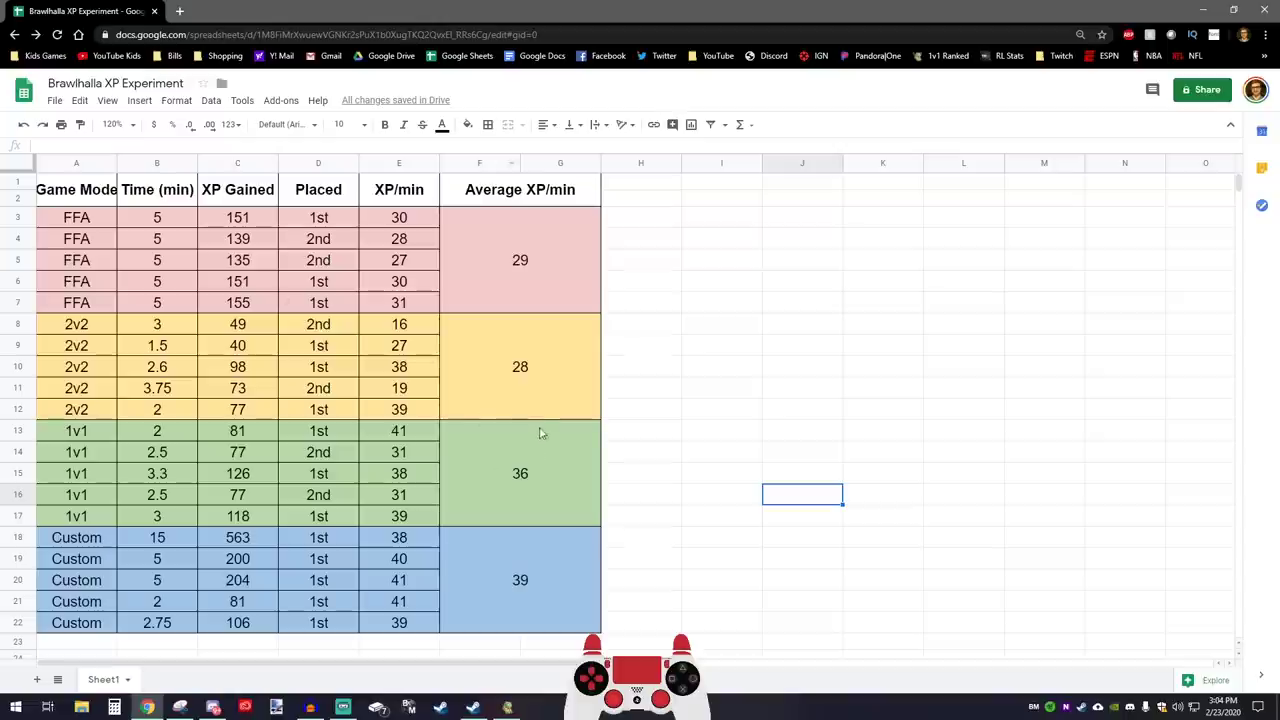
{"action": "left_click", "coordinate": [776, 368]}
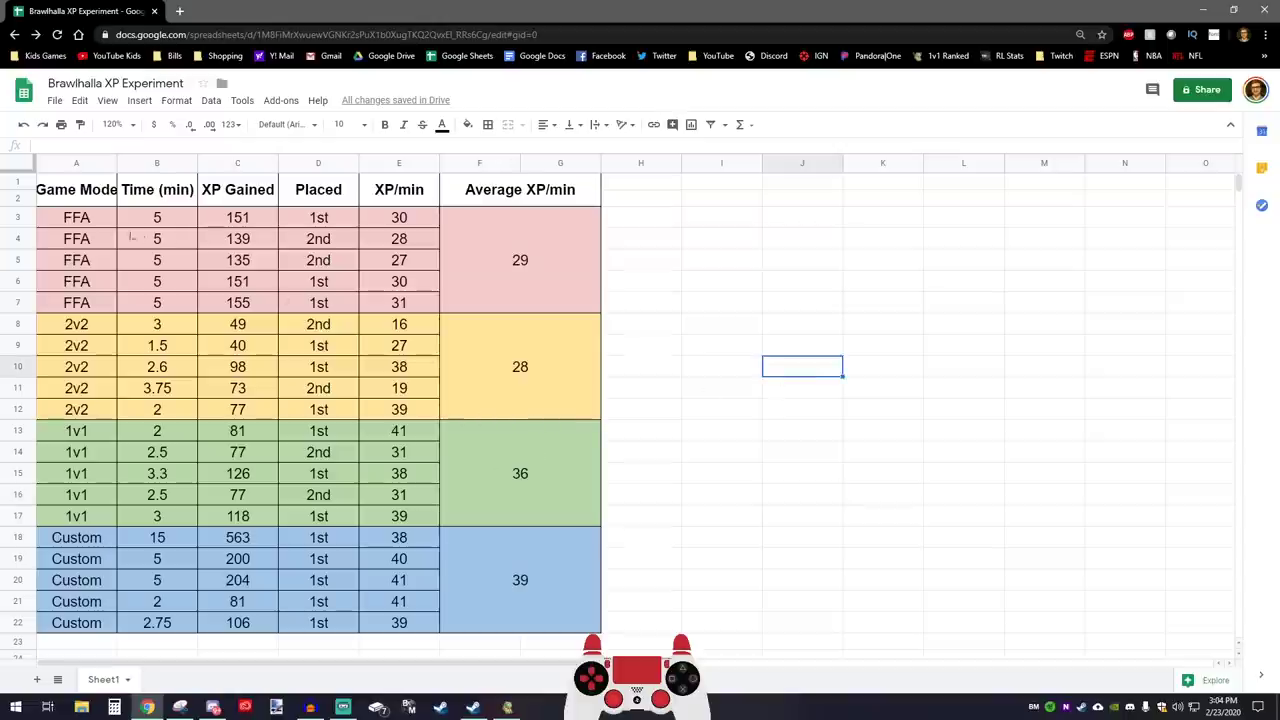
Examine the FFA rows, comparing match time, placement and XP gained for each game.
{"action": "left_click_drag", "start_coordinate": [100, 219], "coordinate": [82, 312]}
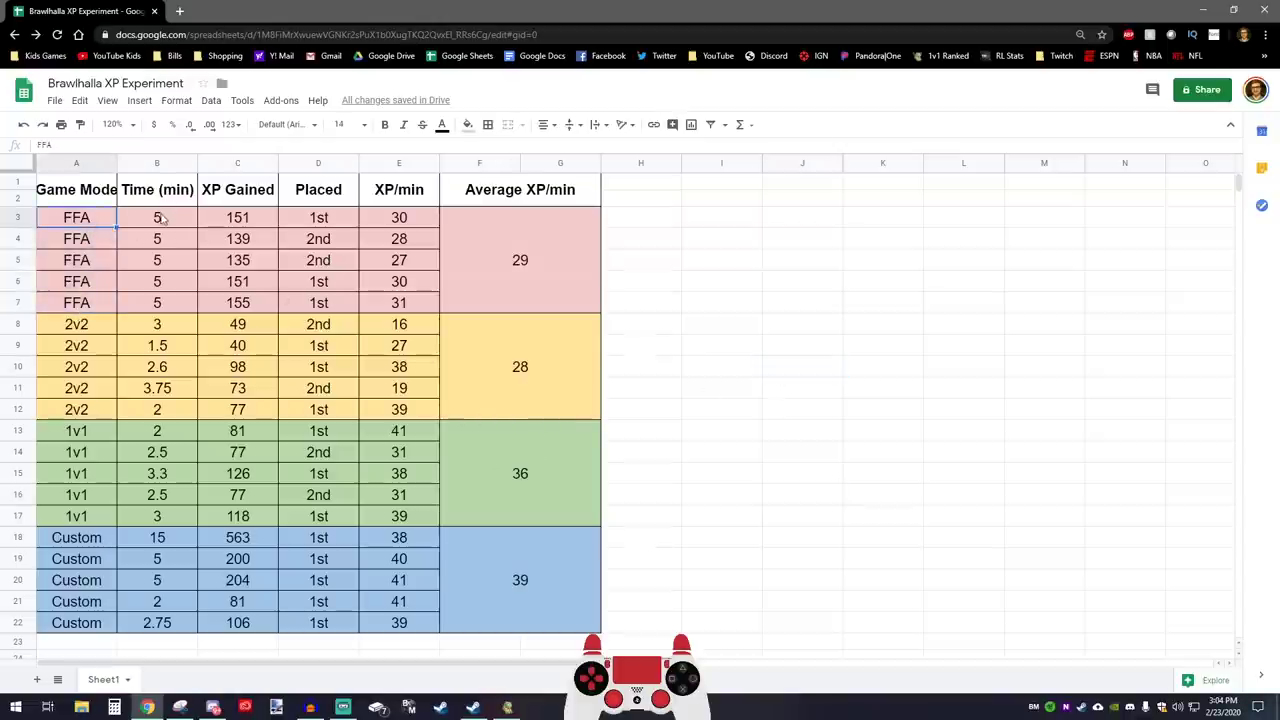
{"action": "left_click_drag", "start_coordinate": [165, 218], "coordinate": [166, 302]}
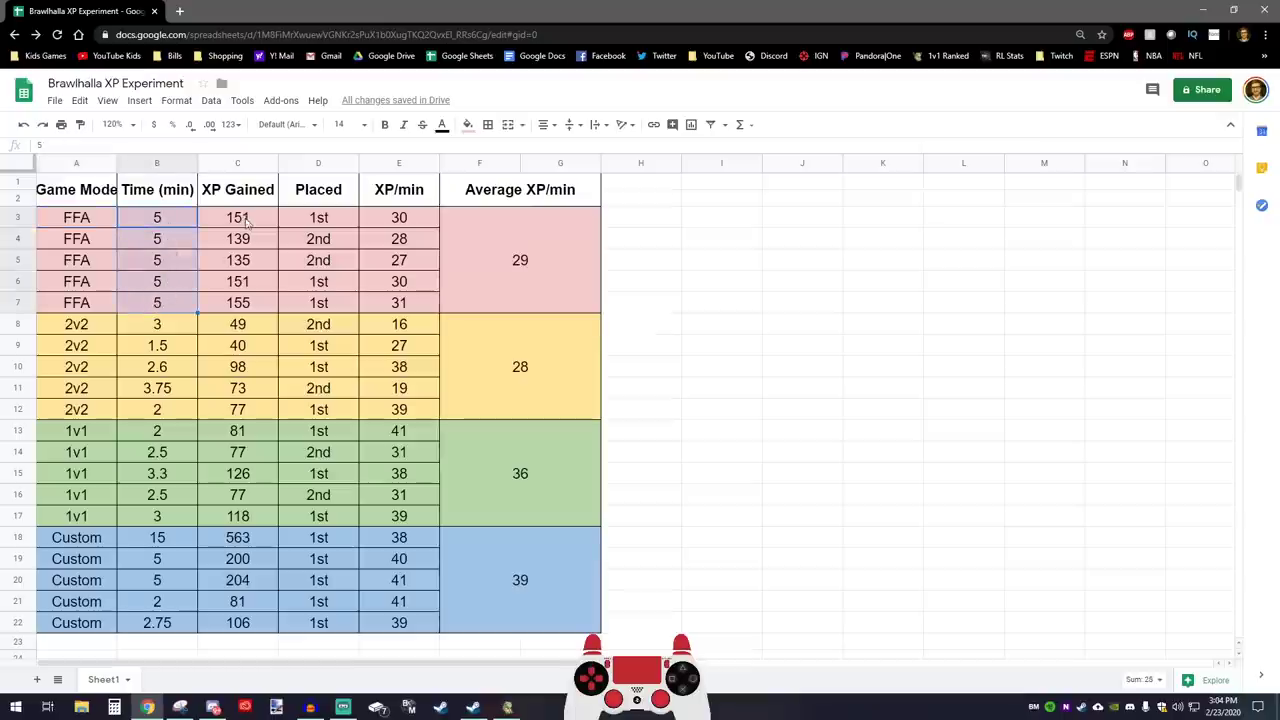
{"action": "left_click", "coordinate": [322, 219]}
{"action": "left_click_drag", "start_coordinate": [330, 283], "coordinate": [326, 300]}
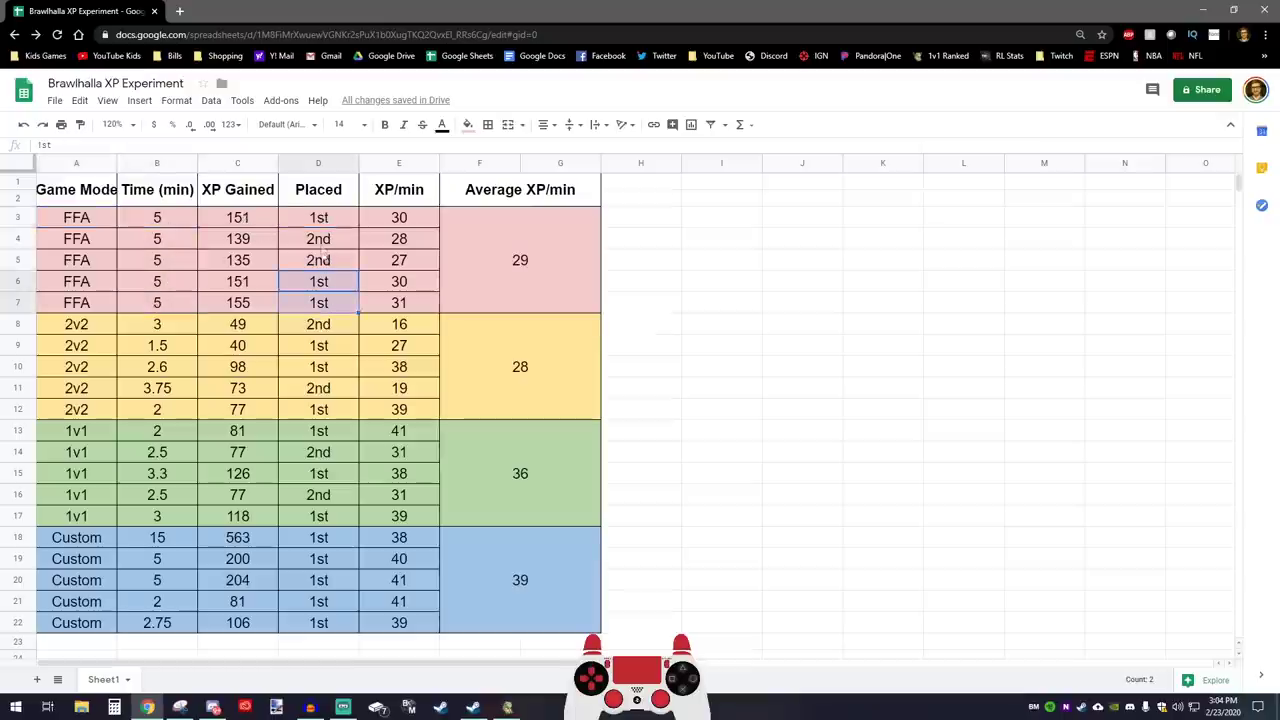
{"action": "left_click", "coordinate": [318, 222]}
{"action": "left_click_drag", "start_coordinate": [314, 238], "coordinate": [265, 301]}
{"action": "left_click_drag", "start_coordinate": [320, 219], "coordinate": [250, 219]}
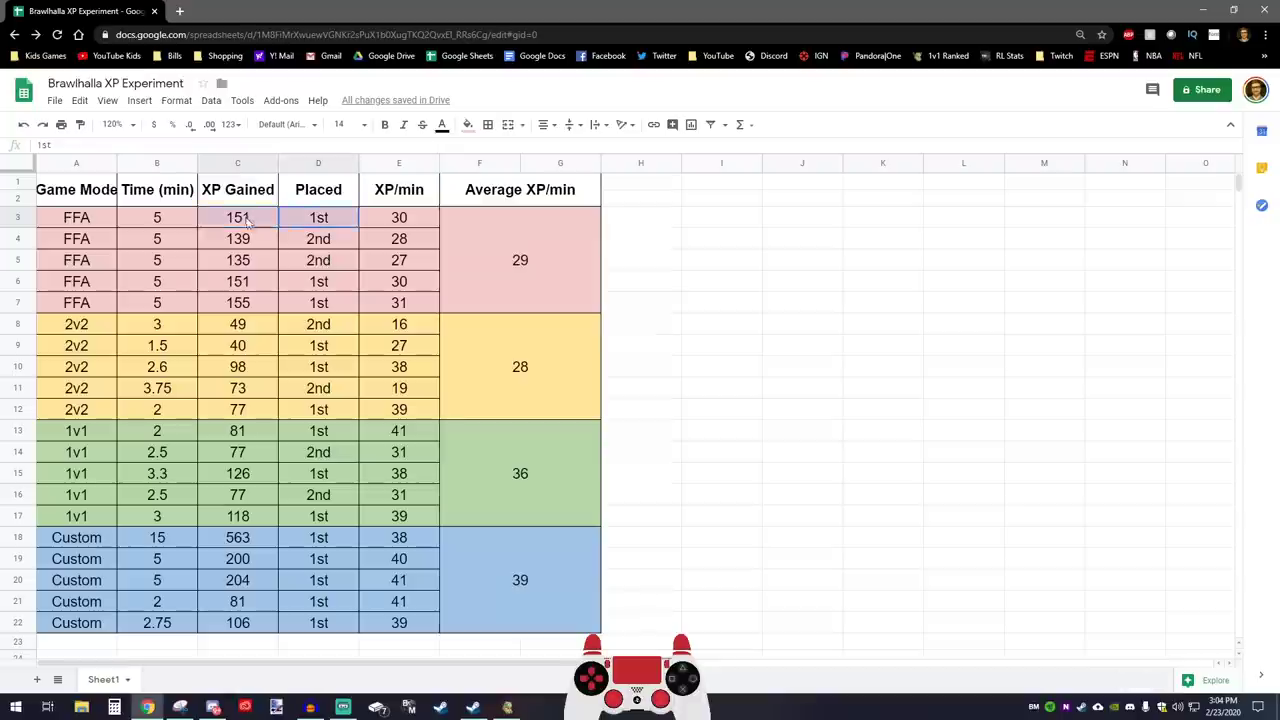
{"action": "left_click_drag", "start_coordinate": [305, 283], "coordinate": [248, 300]}
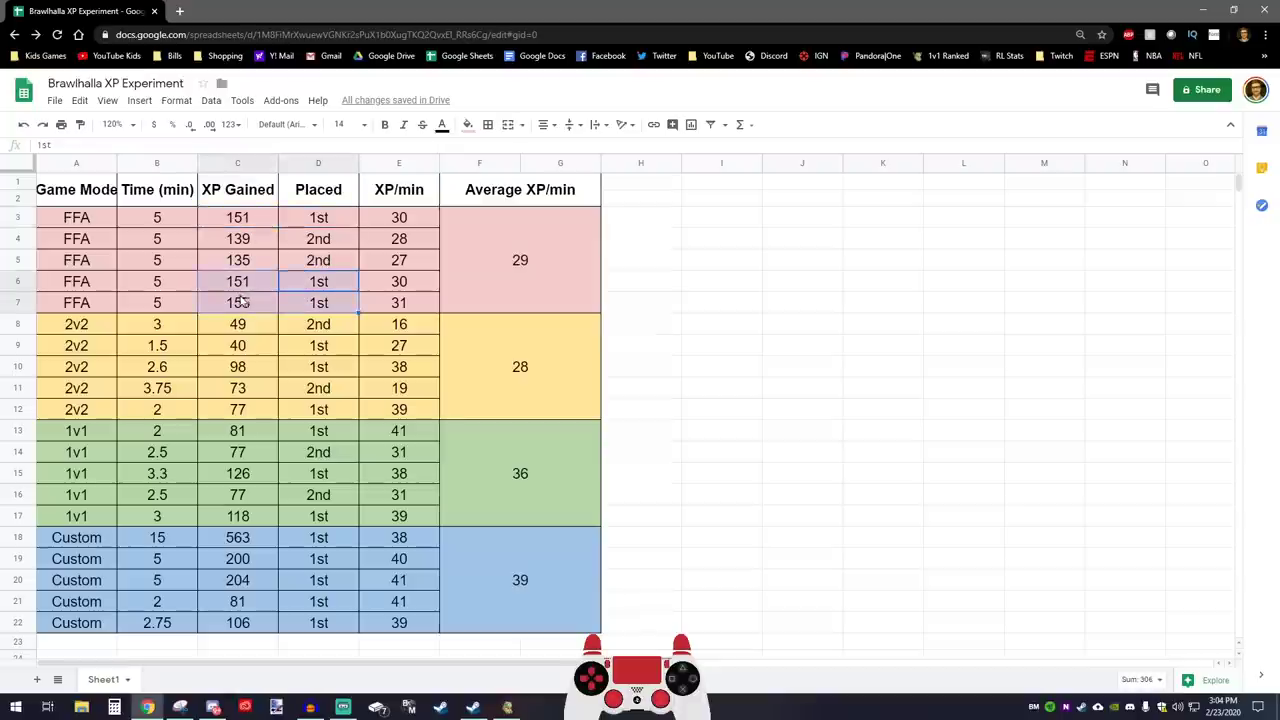
Examine the FFA XP/min values against the time and XP gained columns they are calculated from.
{"action": "left_click_drag", "start_coordinate": [405, 226], "coordinate": [410, 303]}
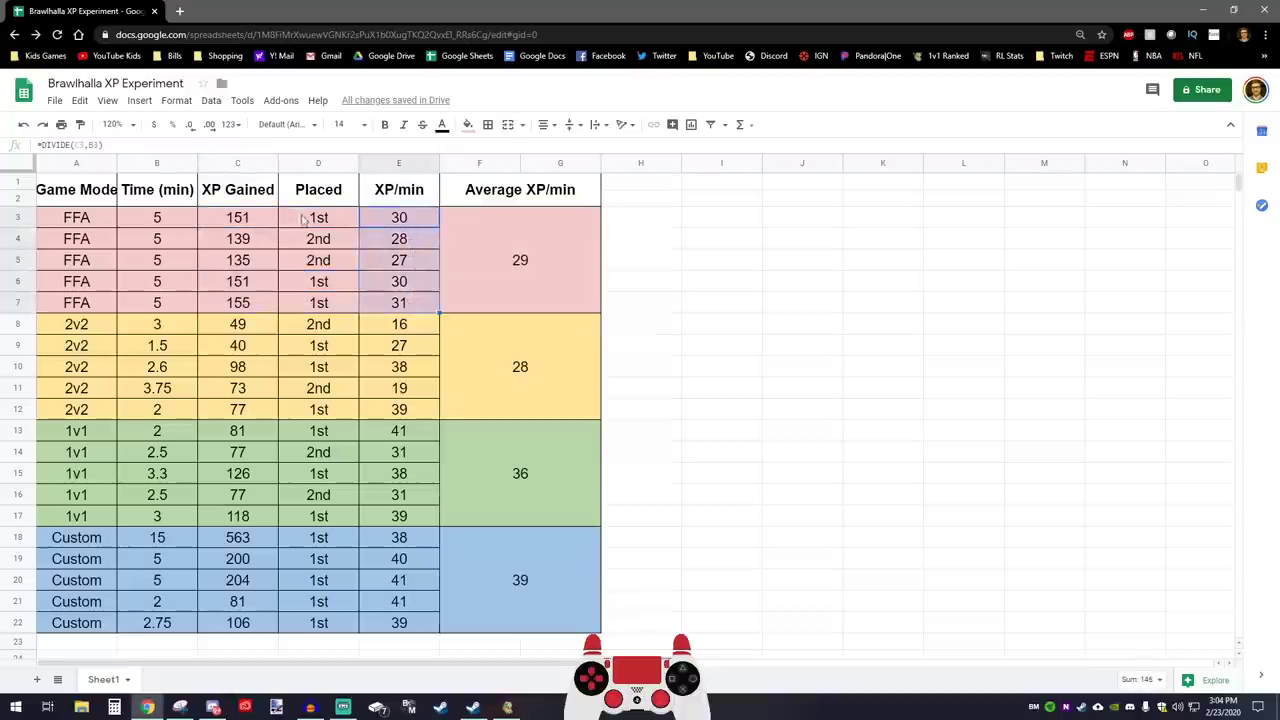
{"action": "left_click_drag", "start_coordinate": [181, 224], "coordinate": [178, 288]}
{"action": "left_click_drag", "start_coordinate": [240, 219], "coordinate": [242, 303]}
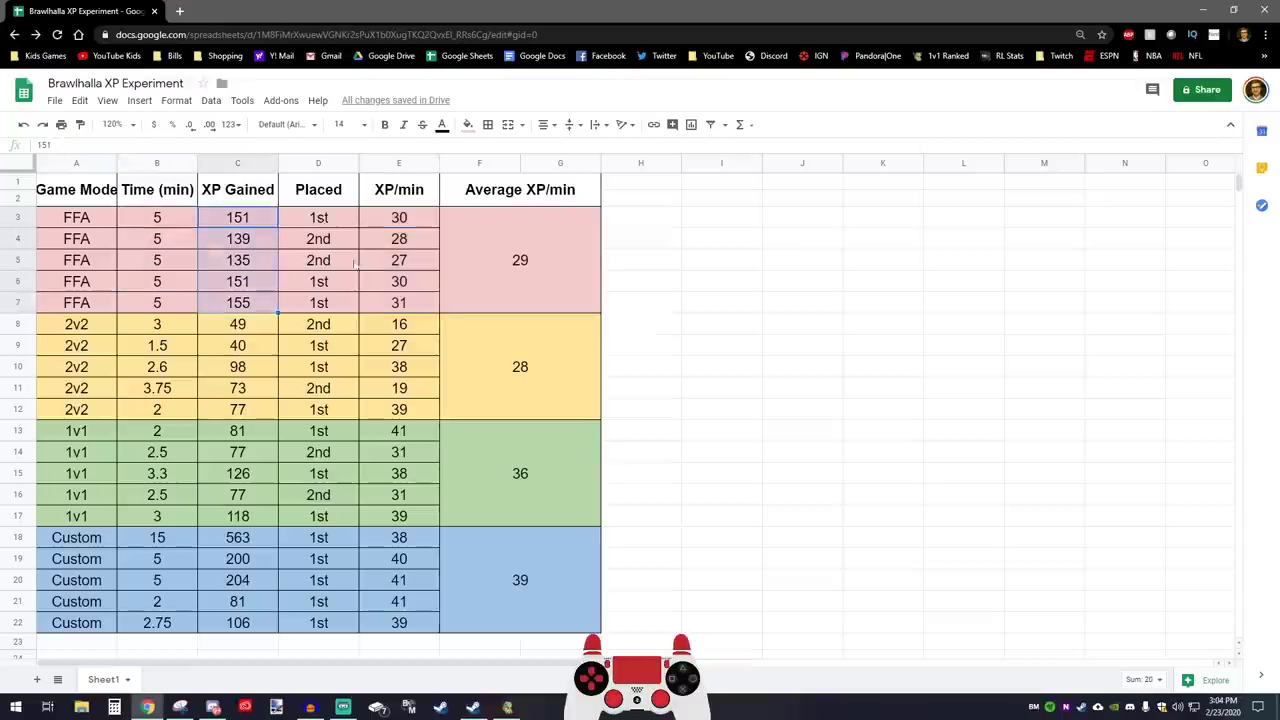
{"action": "left_click", "coordinate": [405, 258]}
Make the Average XP/min values of all four game modes bold.
{"action": "left_click", "coordinate": [540, 238]}
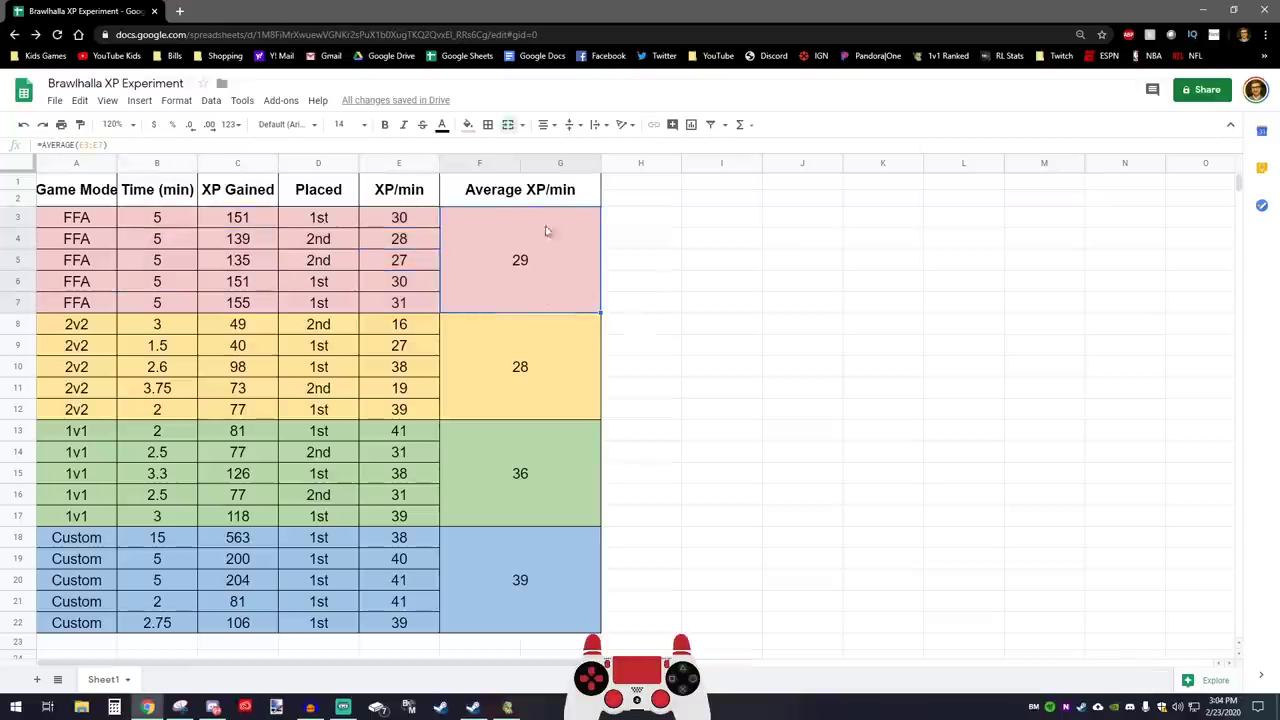
{"action": "left_click_drag", "start_coordinate": [557, 258], "coordinate": [560, 557]}
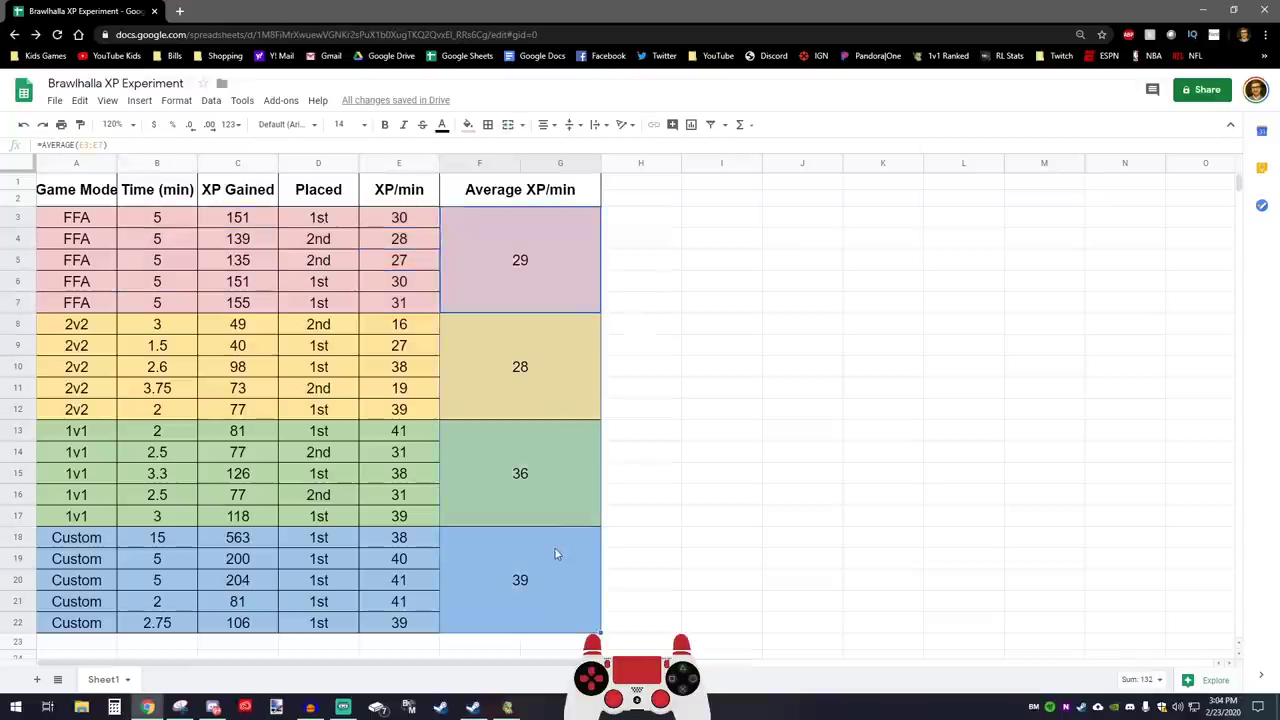
{"action": "key", "text": "ctrl+b"}
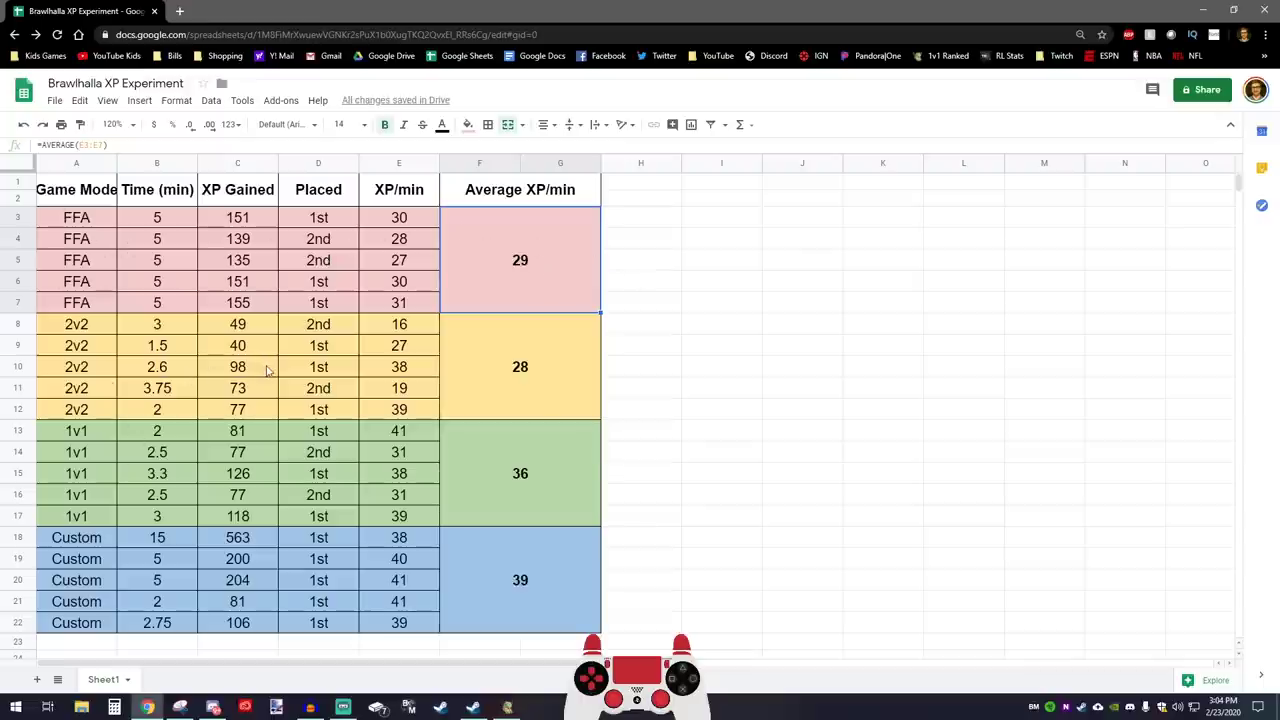
Examine the 2v2 rows, comparing each game's placement with its XP/min.
{"action": "left_click", "coordinate": [338, 331]}
{"action": "left_click", "coordinate": [353, 387]}
{"action": "left_click", "coordinate": [350, 369]}
{"action": "left_click", "coordinate": [388, 394]}
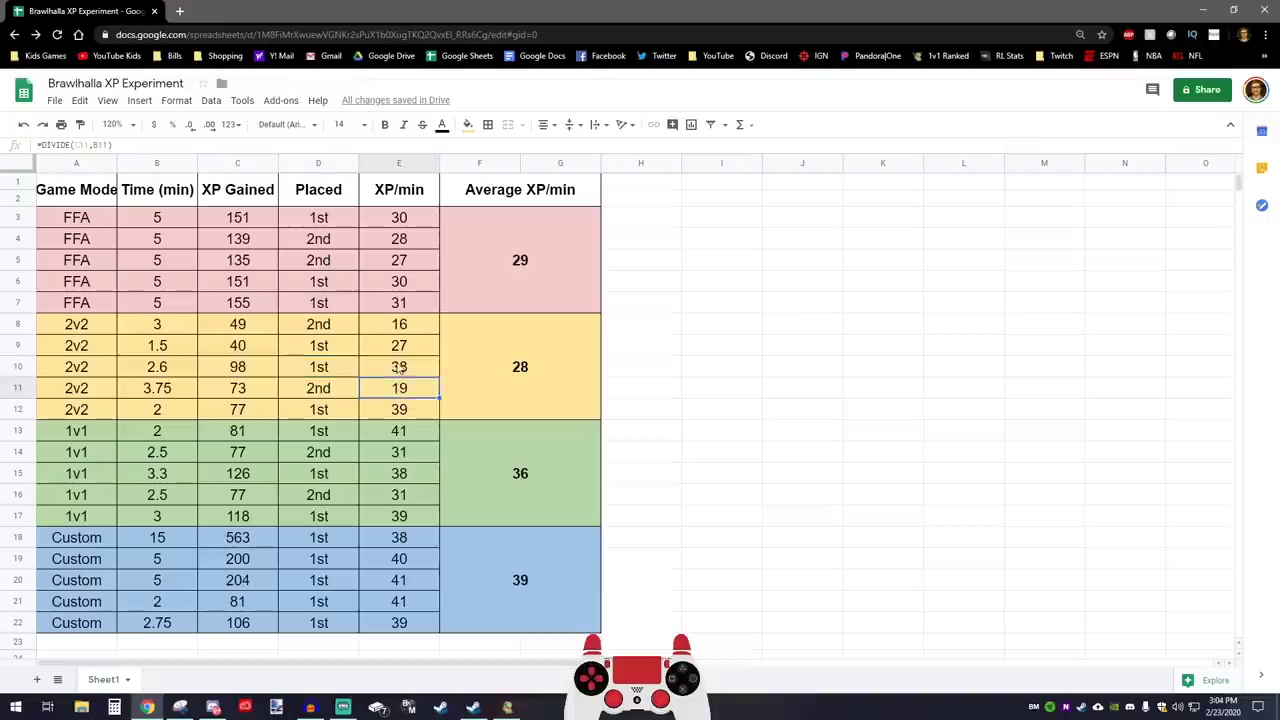
{"action": "left_click", "coordinate": [396, 364]}
{"action": "left_click", "coordinate": [393, 349]}
{"action": "left_click", "coordinate": [341, 343]}
{"action": "left_click_drag", "start_coordinate": [395, 329], "coordinate": [348, 411]}
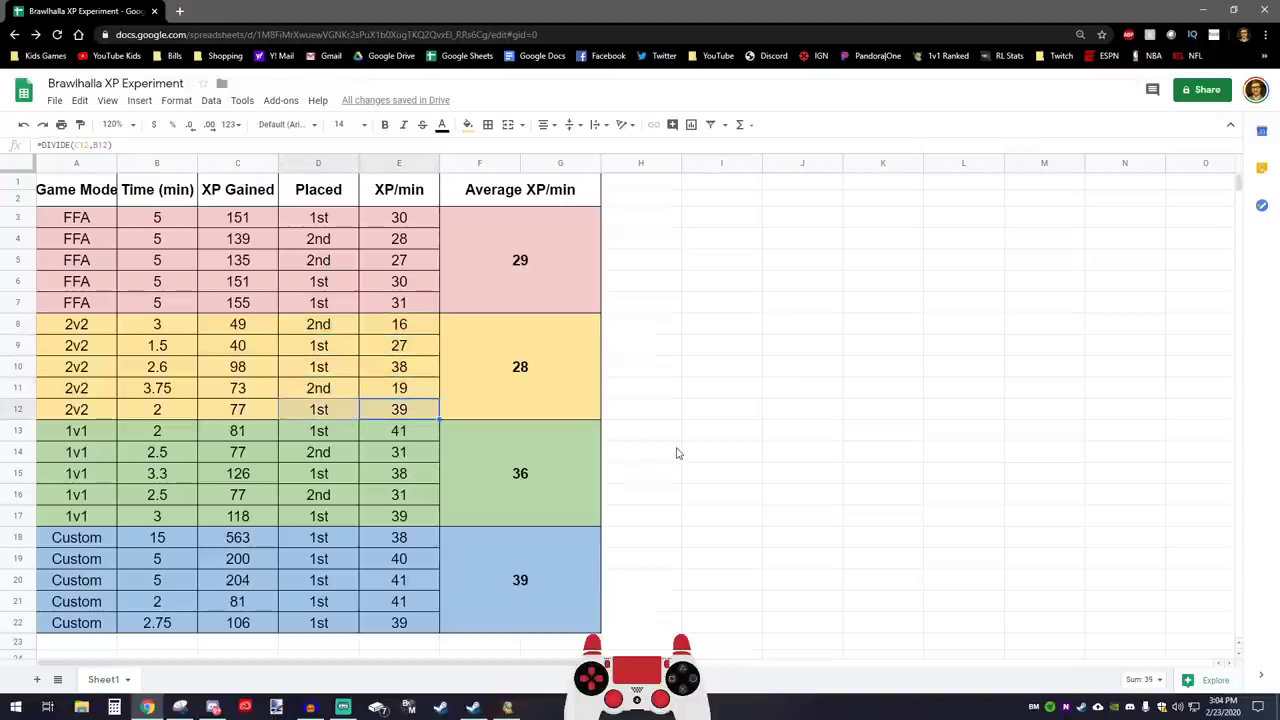
{"action": "left_click", "coordinate": [755, 472]}
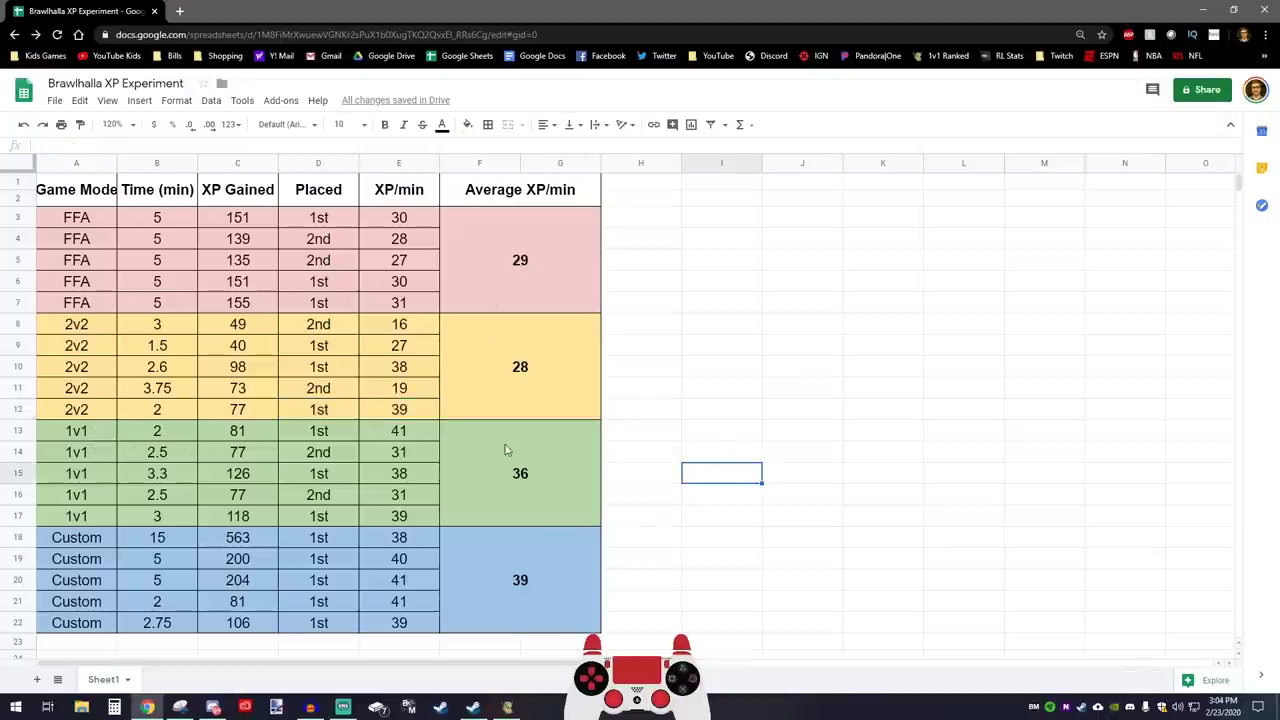
Examine the 1v1 rows, comparing each game's placement and XP/min with the mode's Average XP/min.
{"action": "left_click", "coordinate": [540, 480]}
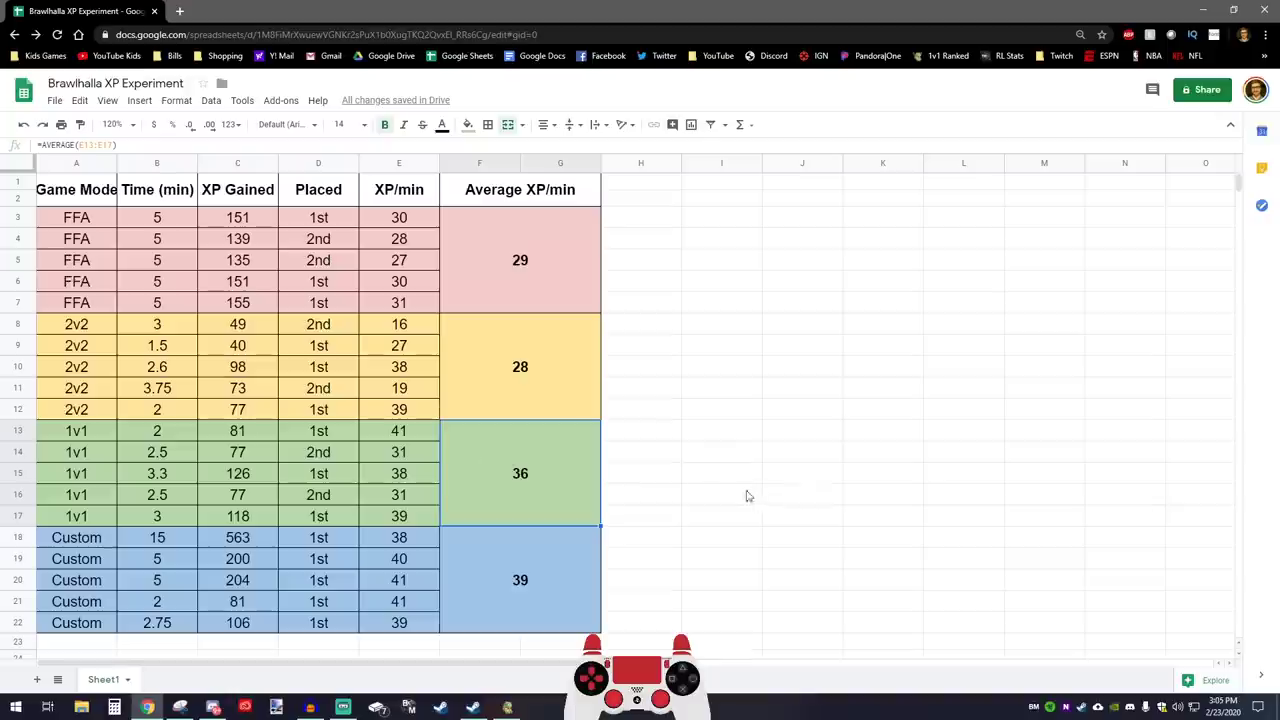
{"action": "left_click", "coordinate": [672, 474]}
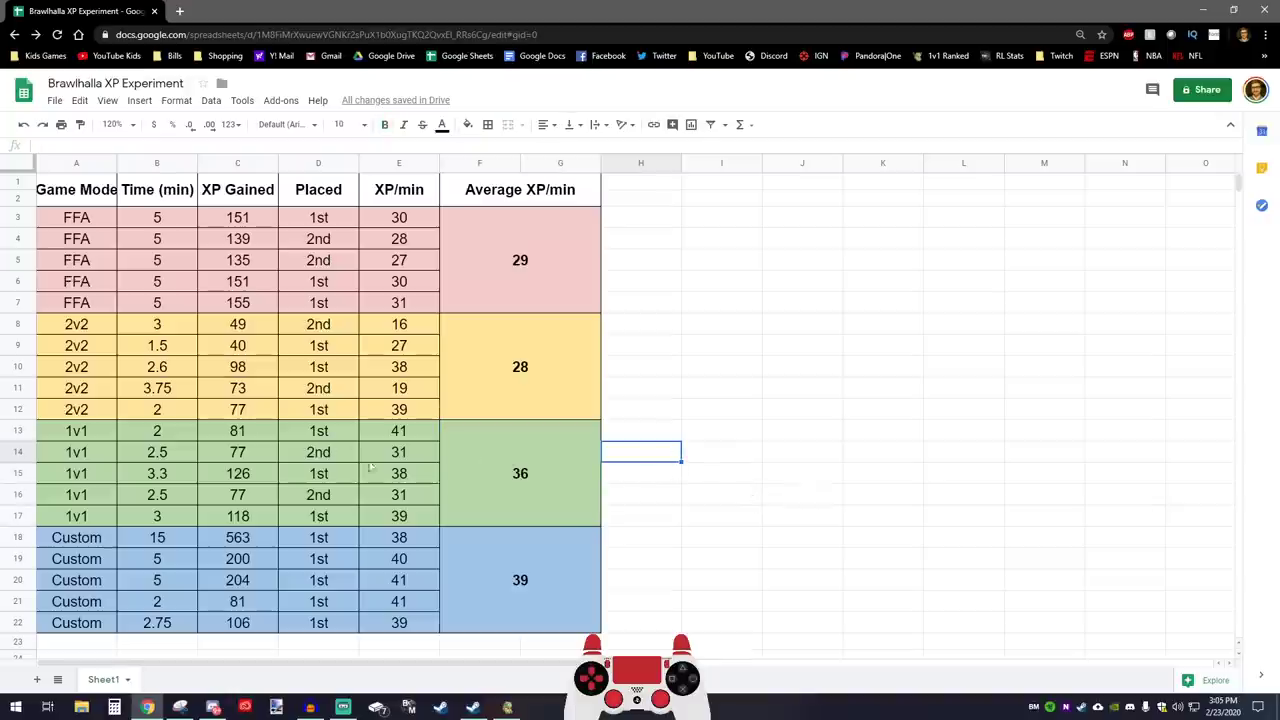
{"action": "left_click", "coordinate": [482, 470]}
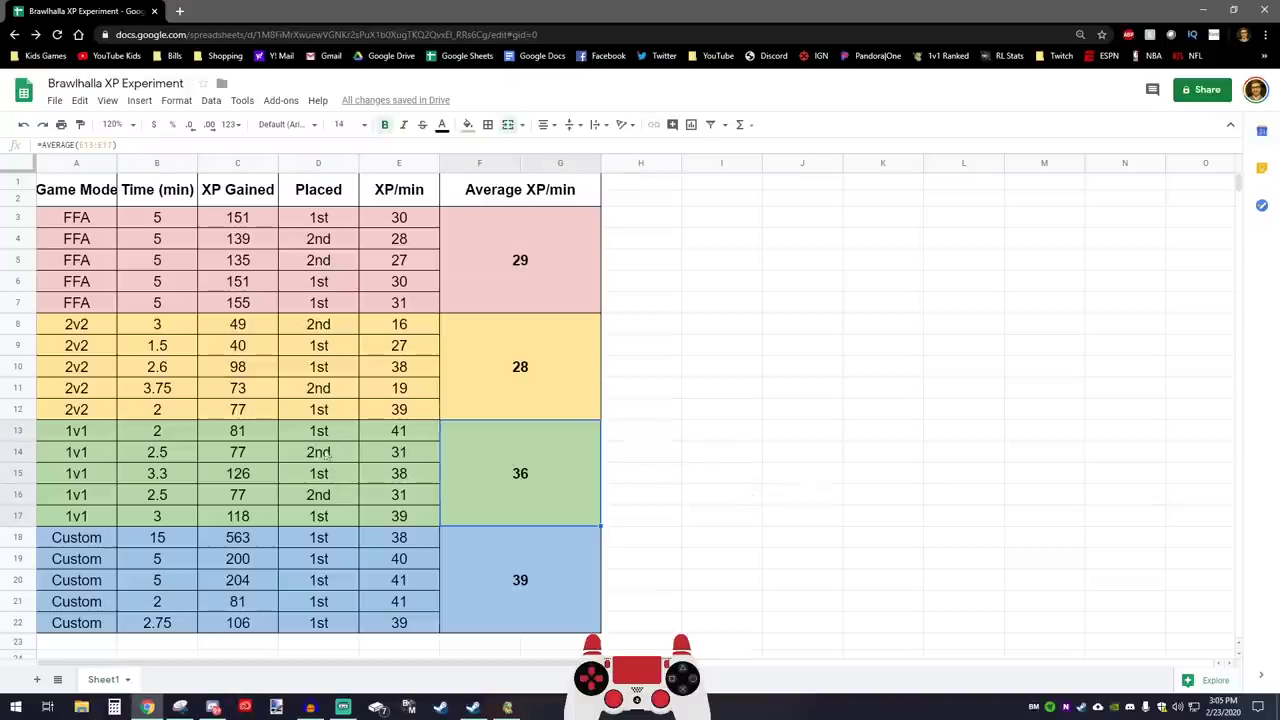
{"action": "left_click", "coordinate": [331, 437]}
{"action": "left_click", "coordinate": [330, 457]}
{"action": "left_click", "coordinate": [334, 479]}
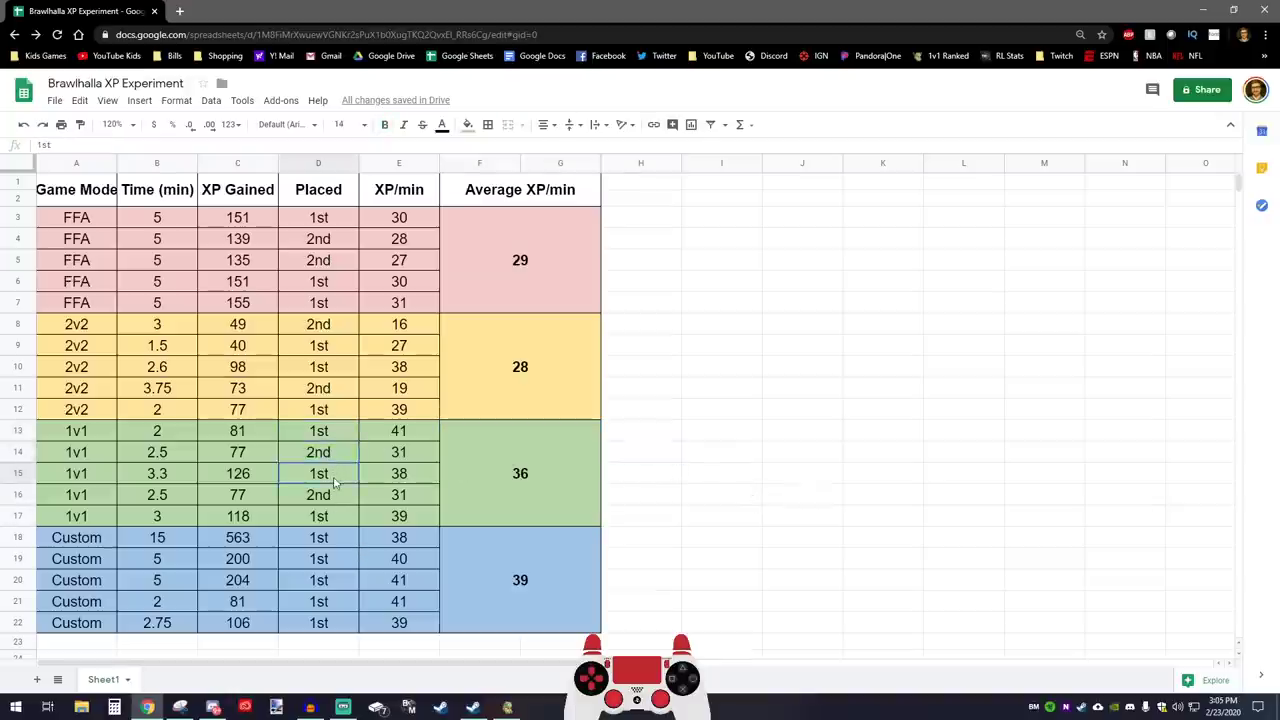
{"action": "left_click", "coordinate": [339, 498]}
{"action": "left_click", "coordinate": [340, 516]}
{"action": "left_click_drag", "start_coordinate": [388, 516], "coordinate": [352, 442]}
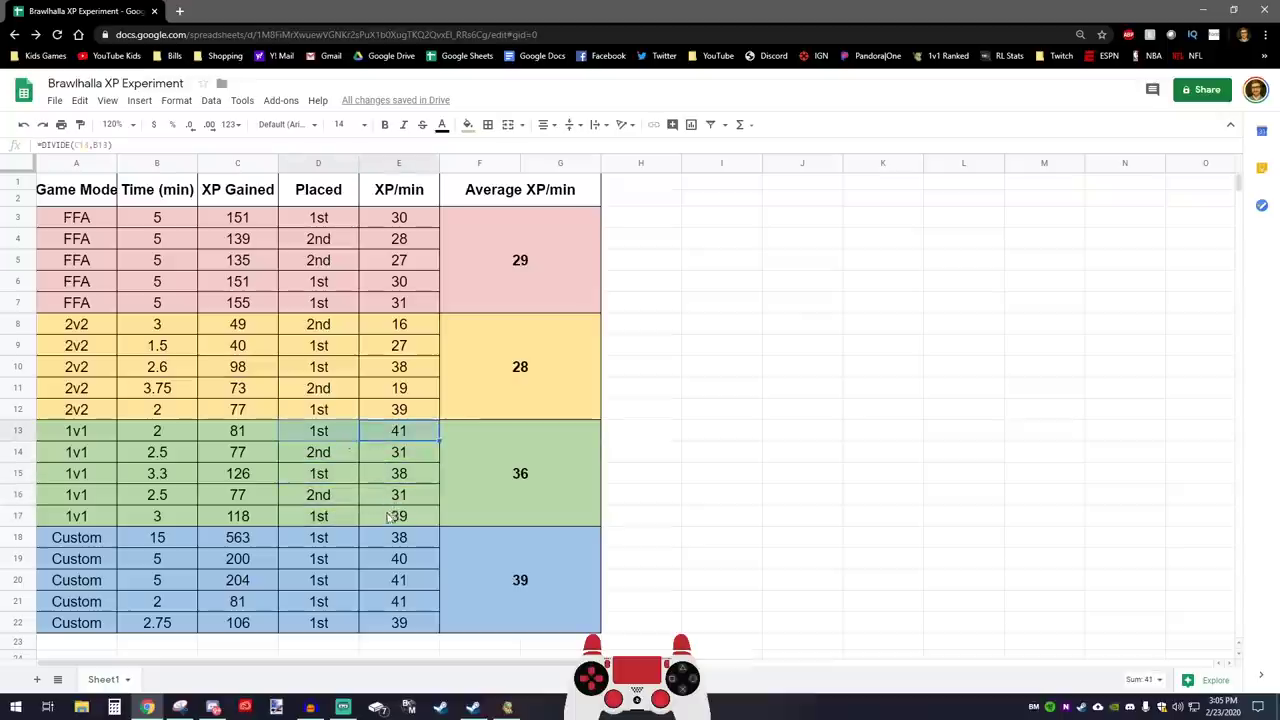
{"action": "left_click_drag", "start_coordinate": [390, 516], "coordinate": [352, 517]}
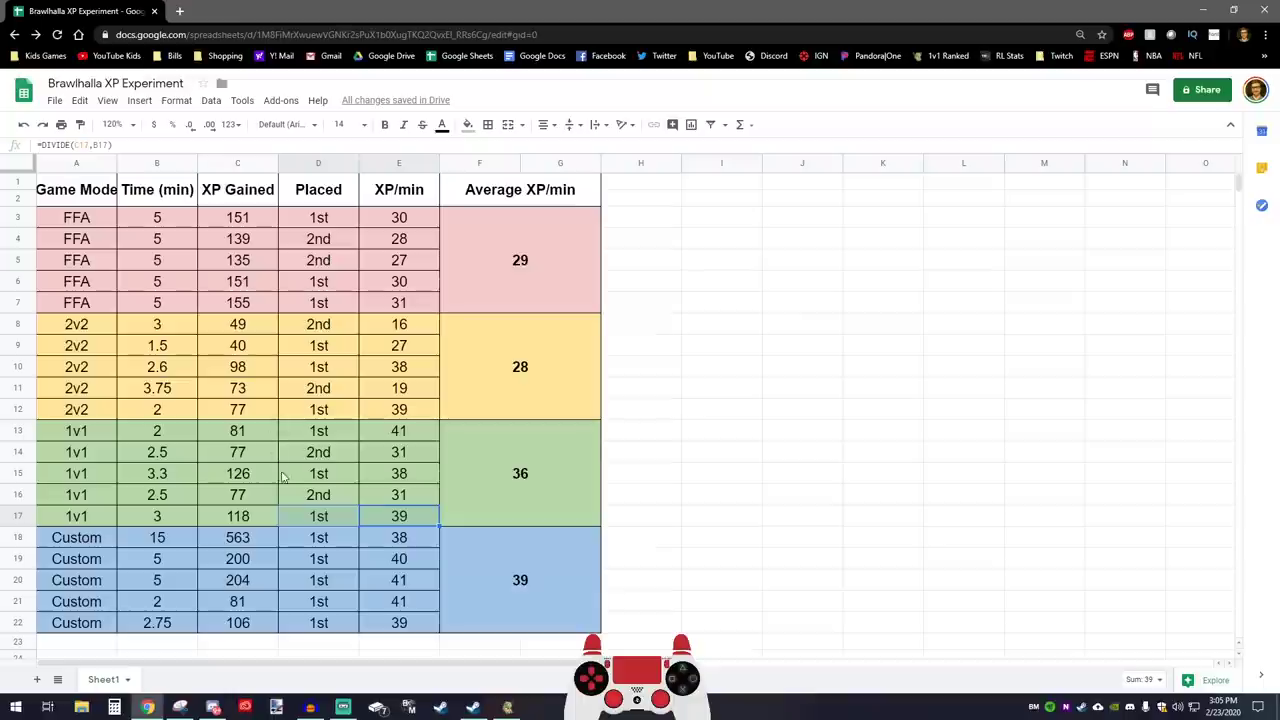
Compare the 15-minute Custom game with the Custom game in row 19 by time, XP gained and XP/min.
{"action": "left_click", "coordinate": [168, 540]}
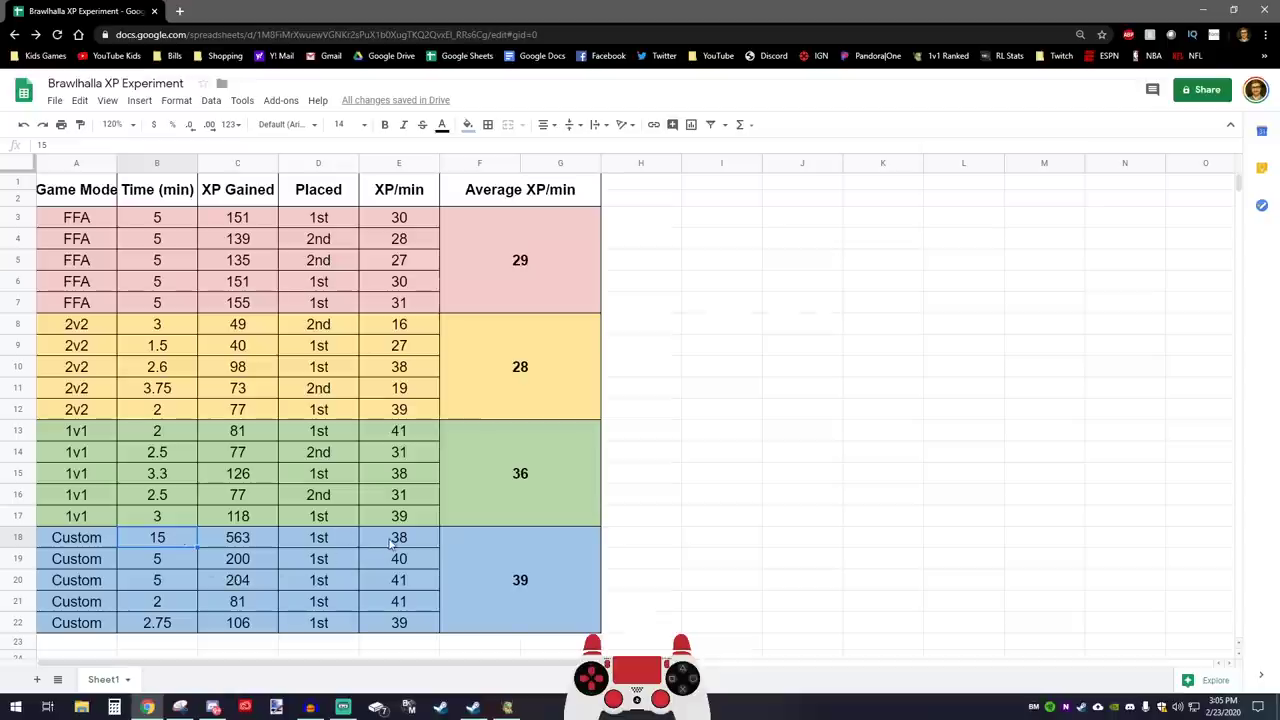
{"action": "left_click", "coordinate": [238, 544]}
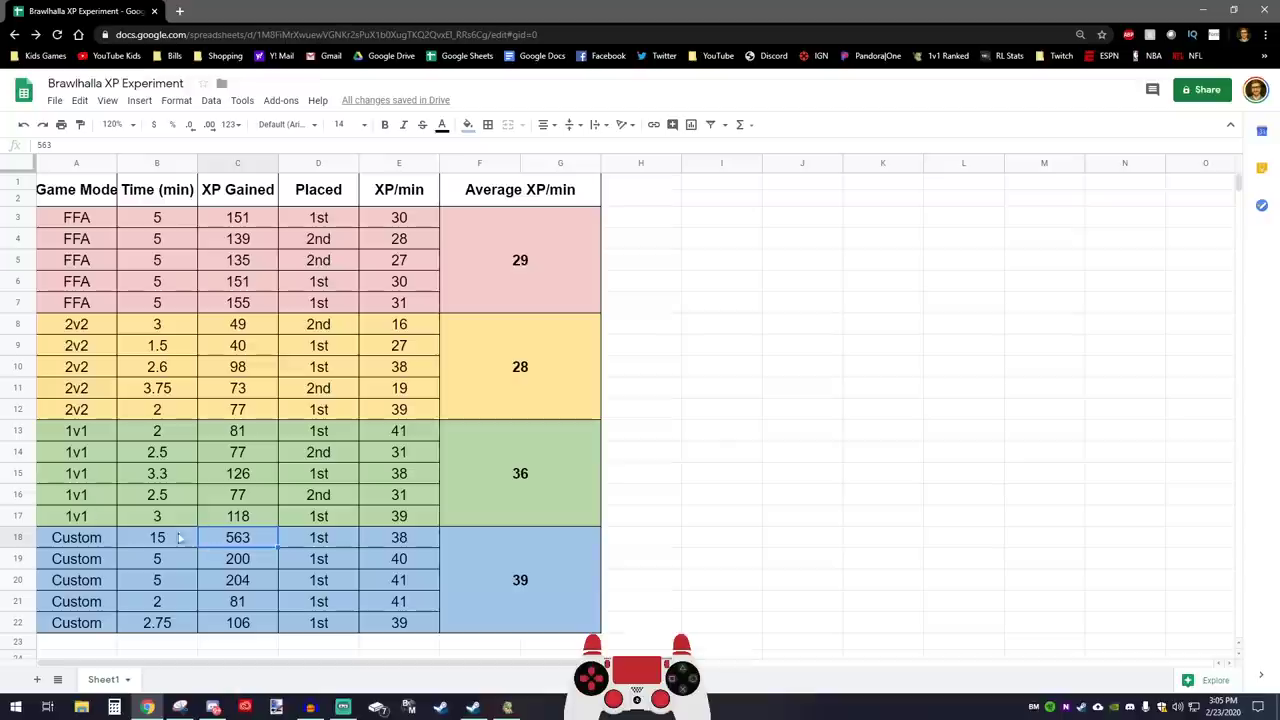
{"action": "left_click_drag", "start_coordinate": [168, 536], "coordinate": [222, 540]}
{"action": "left_click", "coordinate": [143, 540]}
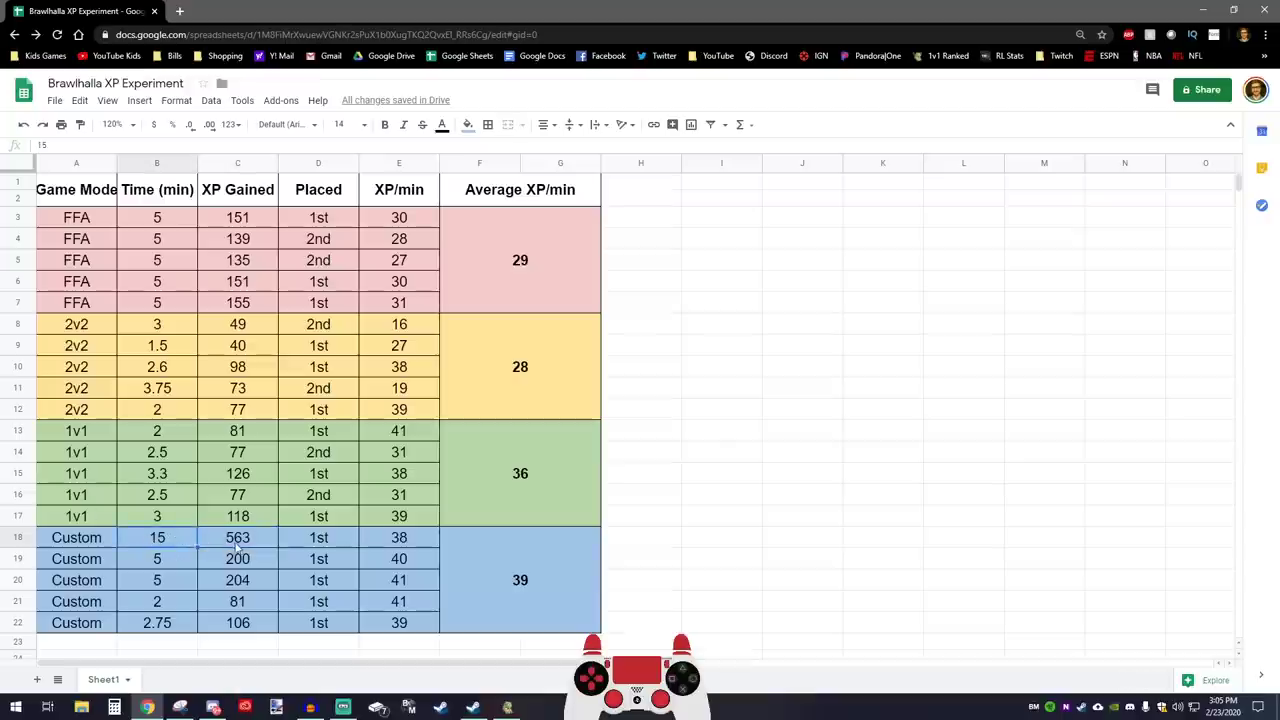
{"action": "left_click", "coordinate": [180, 565]}
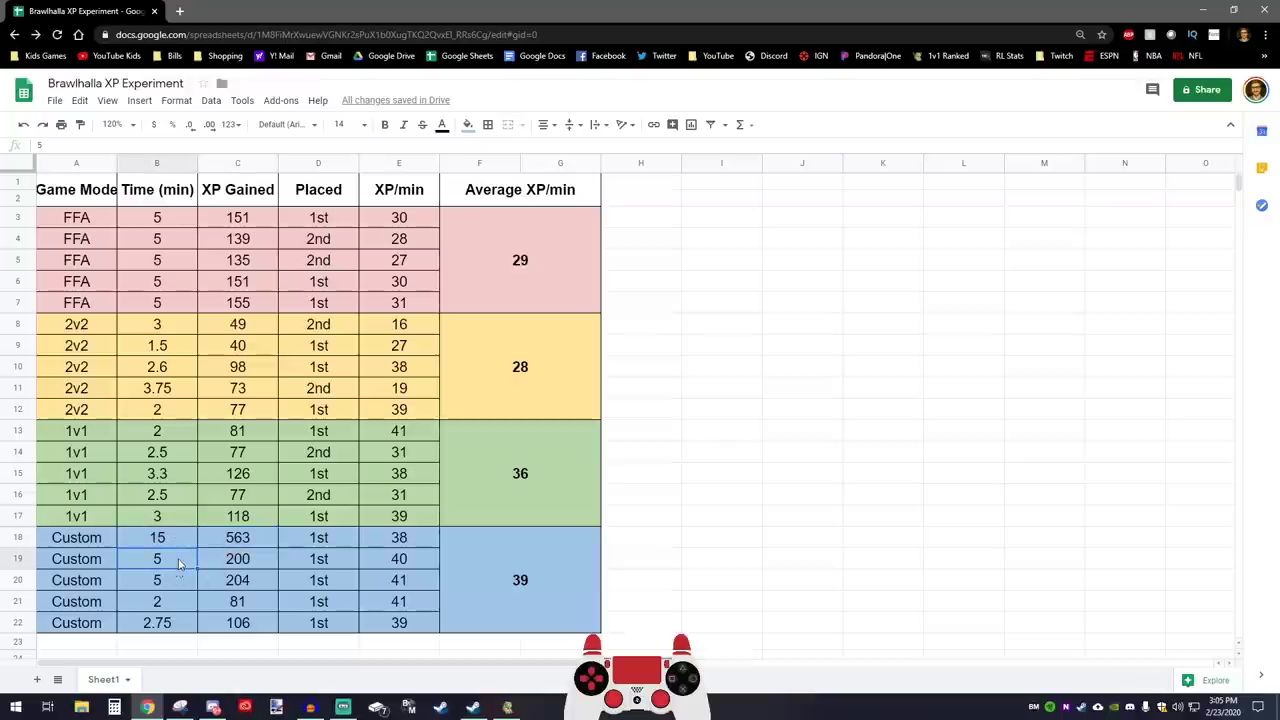
{"action": "left_click", "coordinate": [170, 537]}
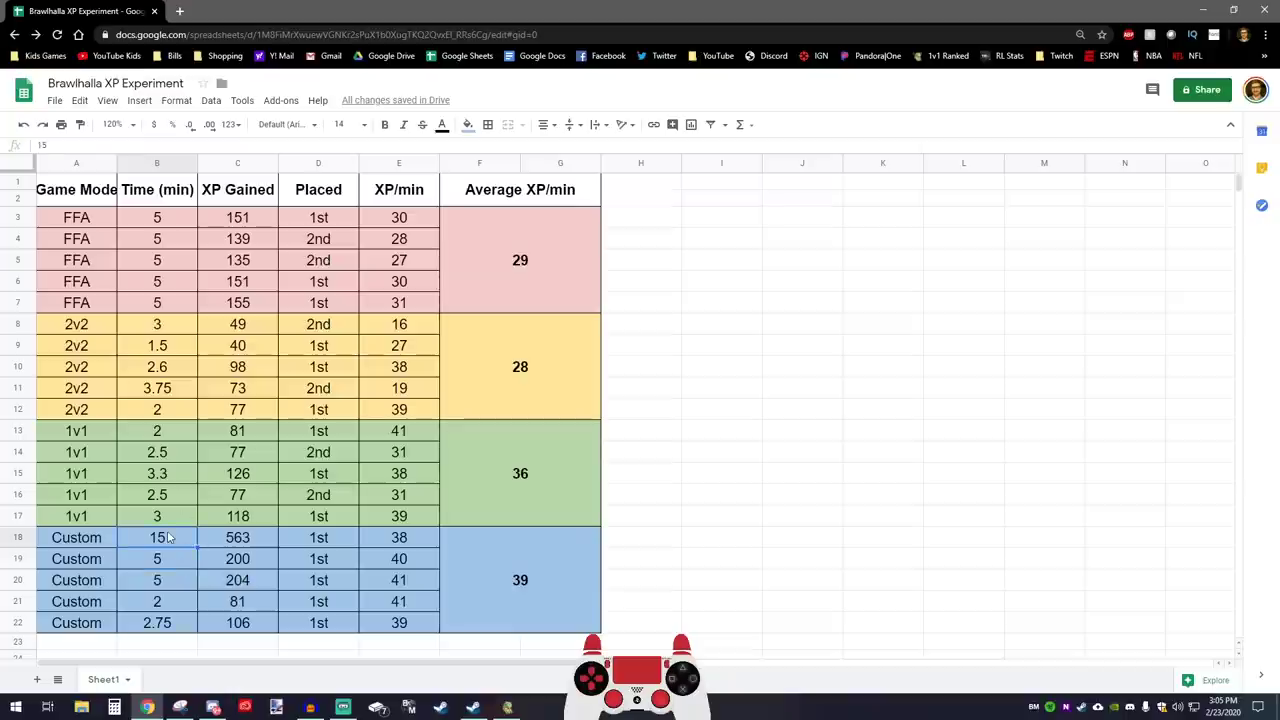
{"action": "left_click", "coordinate": [168, 561]}
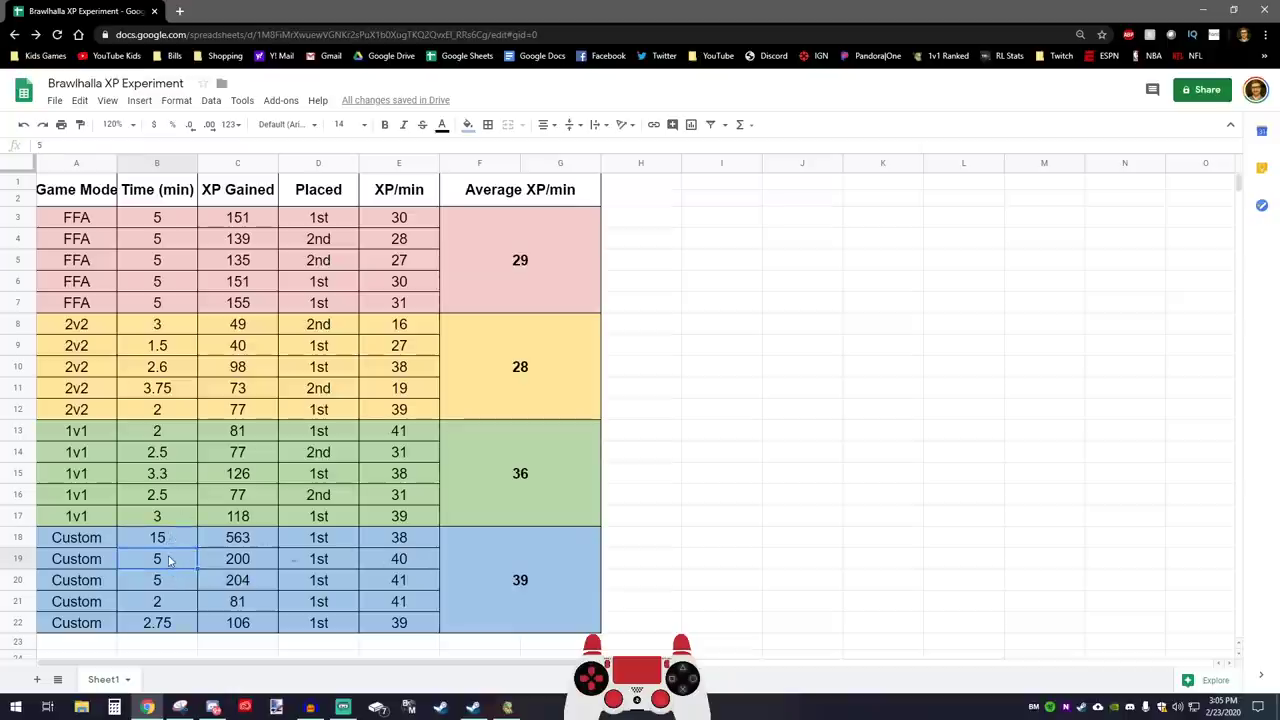
{"action": "left_click", "coordinate": [385, 566]}
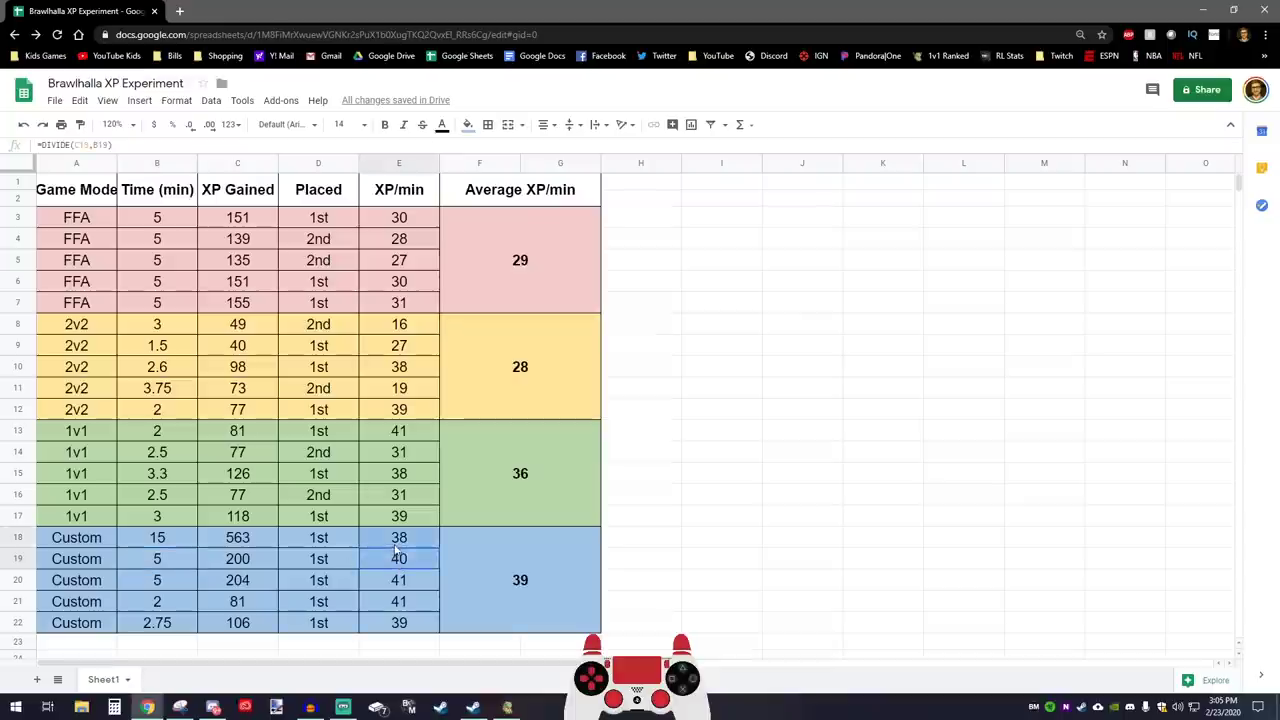
{"action": "left_click", "coordinate": [250, 565]}
{"action": "left_click", "coordinate": [183, 562]}
{"action": "left_click", "coordinate": [178, 540]}
{"action": "left_click", "coordinate": [230, 544]}
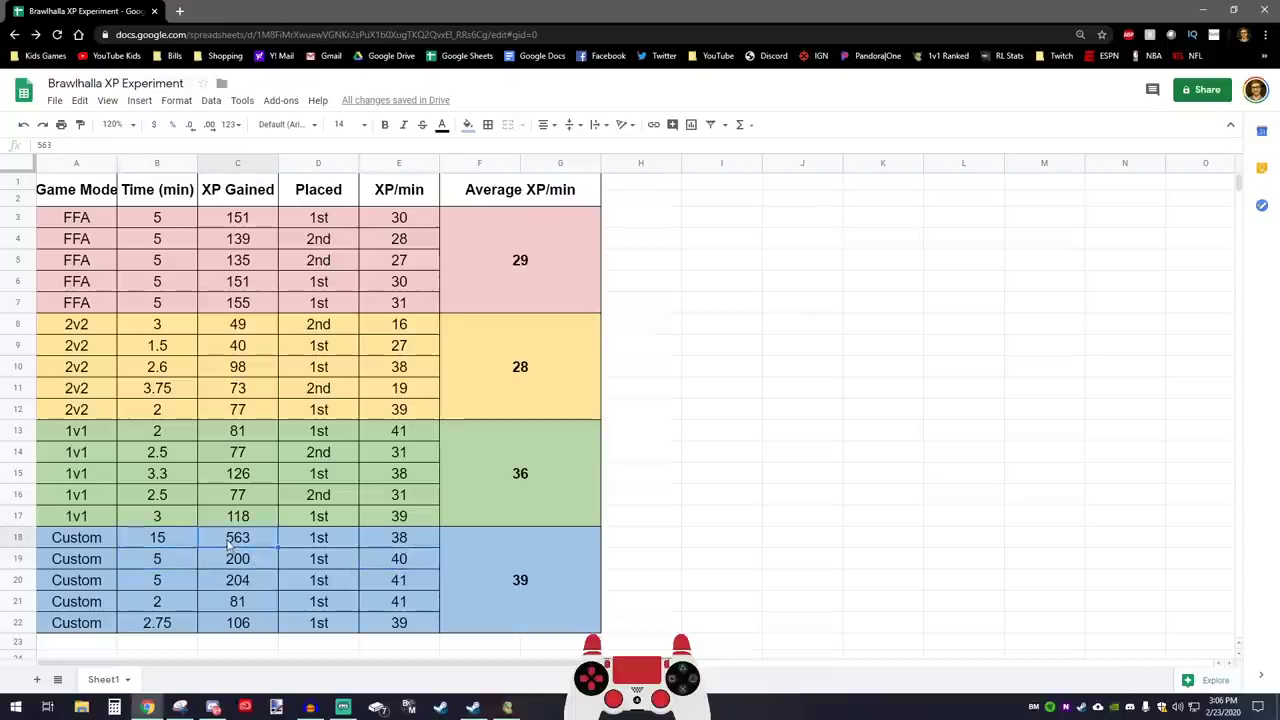
{"action": "left_click", "coordinate": [170, 542]}
{"action": "left_click", "coordinate": [235, 546]}
{"action": "left_click", "coordinate": [180, 546]}
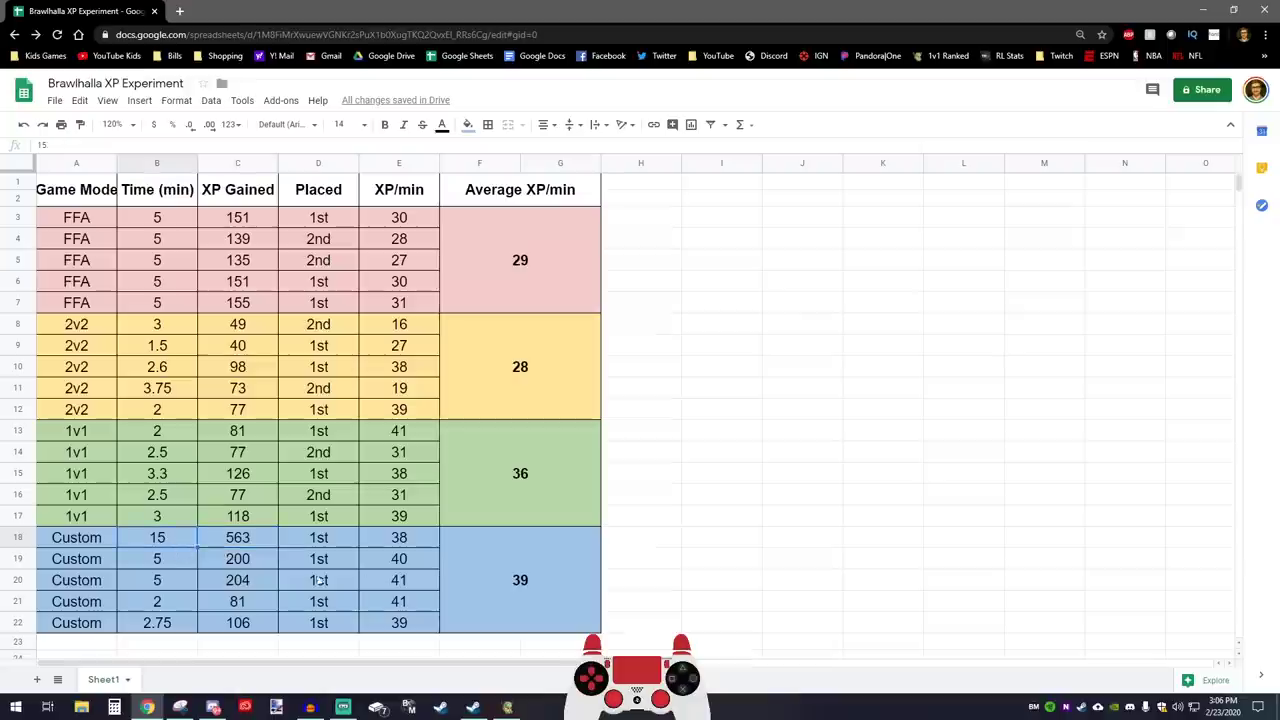
{"action": "left_click", "coordinate": [404, 542]}
{"action": "left_click", "coordinate": [403, 565]}
Examine the time, XP gained, placement and XP/min of the Custom games in rows 20 and 21.
{"action": "left_click", "coordinate": [173, 578]}
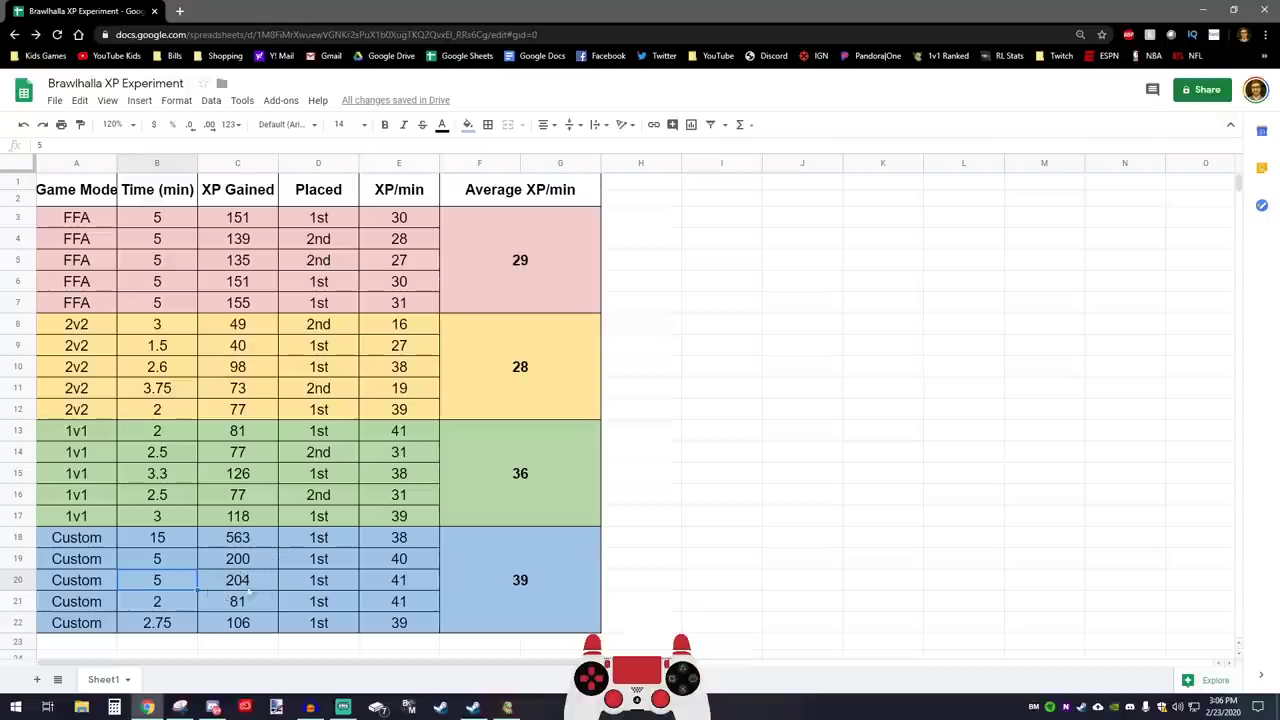
{"action": "left_click", "coordinate": [340, 583]}
{"action": "left_click", "coordinate": [398, 585]}
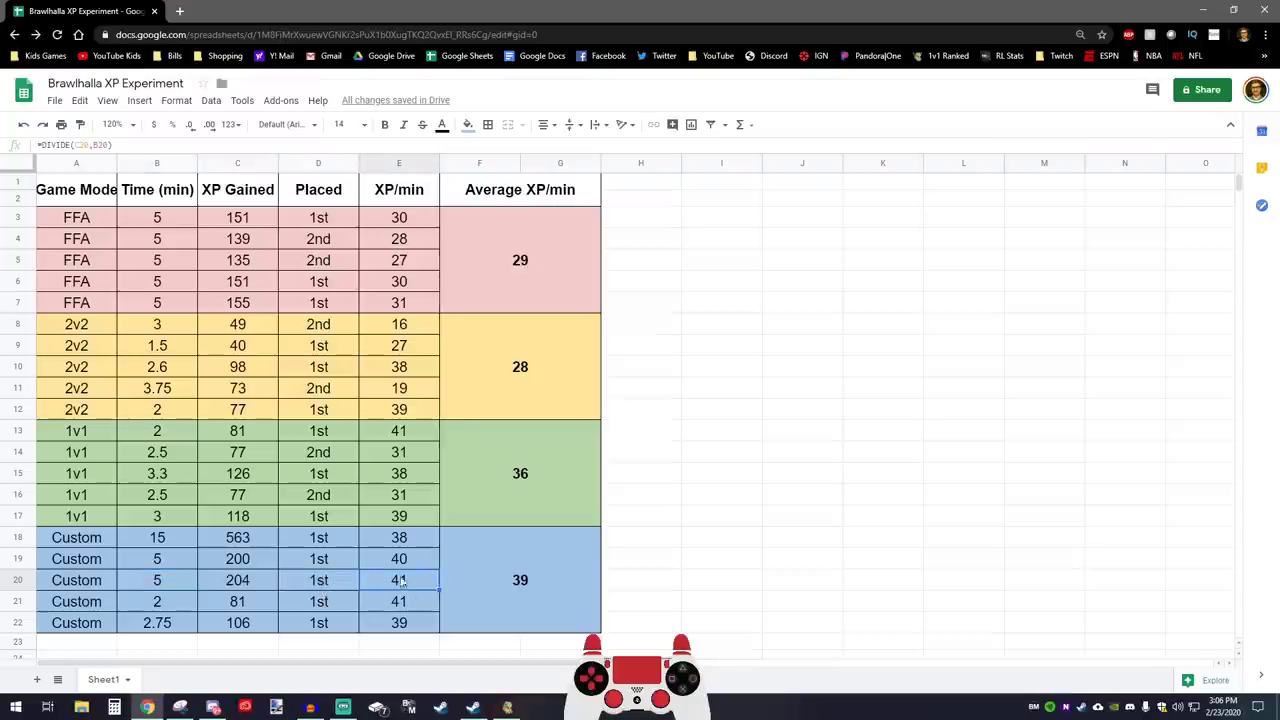
{"action": "left_click", "coordinate": [181, 580]}
{"action": "left_click", "coordinate": [170, 608]}
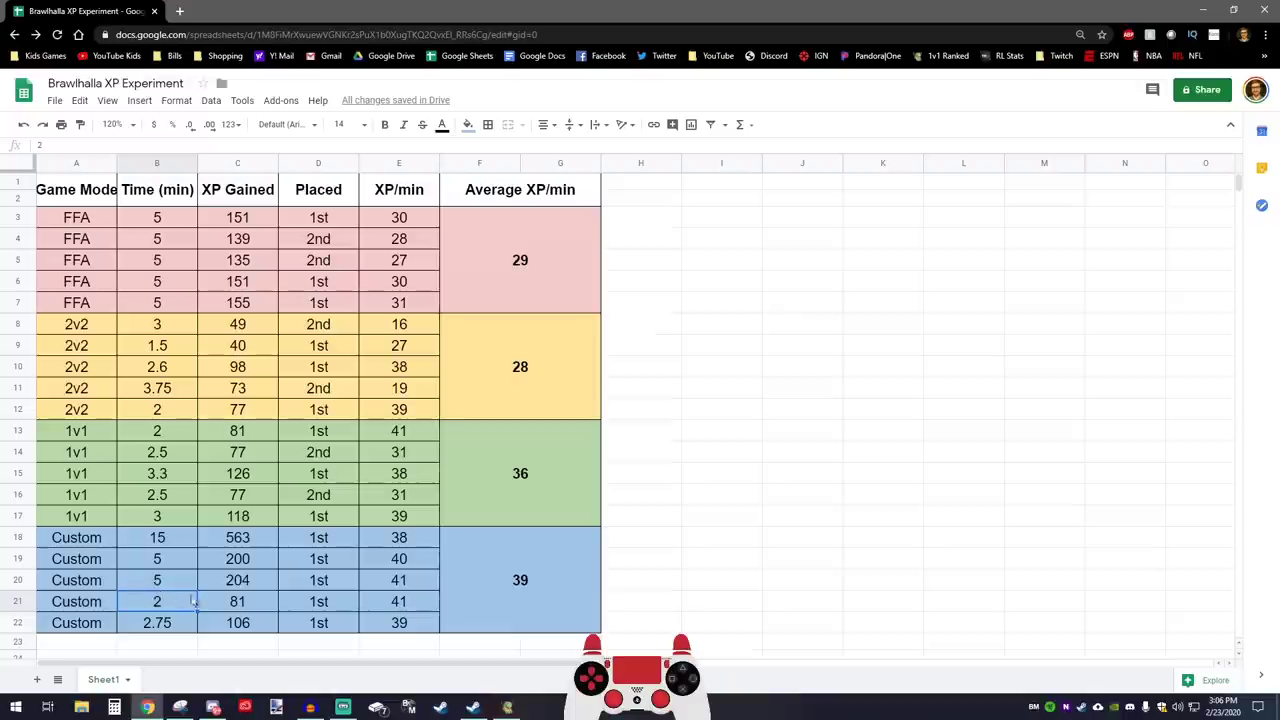
{"action": "key", "text": "Right"}
{"action": "key", "text": "Right"}
{"action": "key", "text": "Right"}
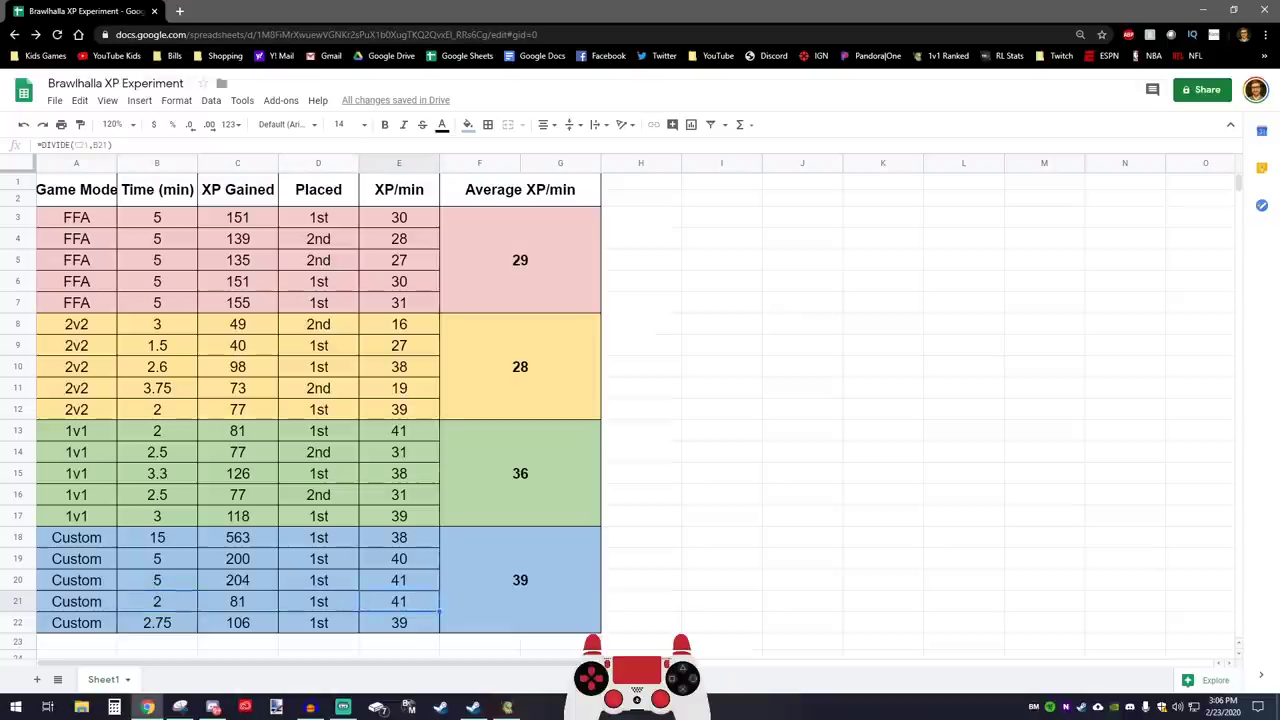
{"action": "left_click", "coordinate": [253, 608]}
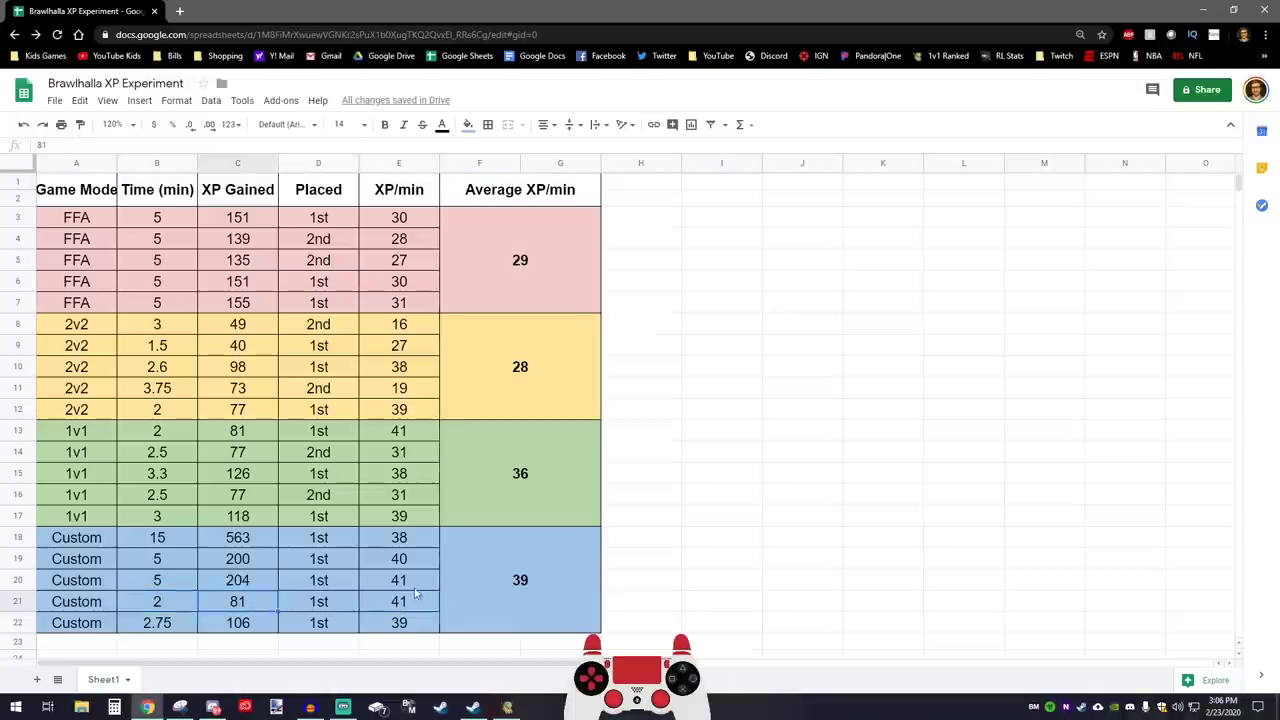
{"action": "left_click", "coordinate": [400, 603]}
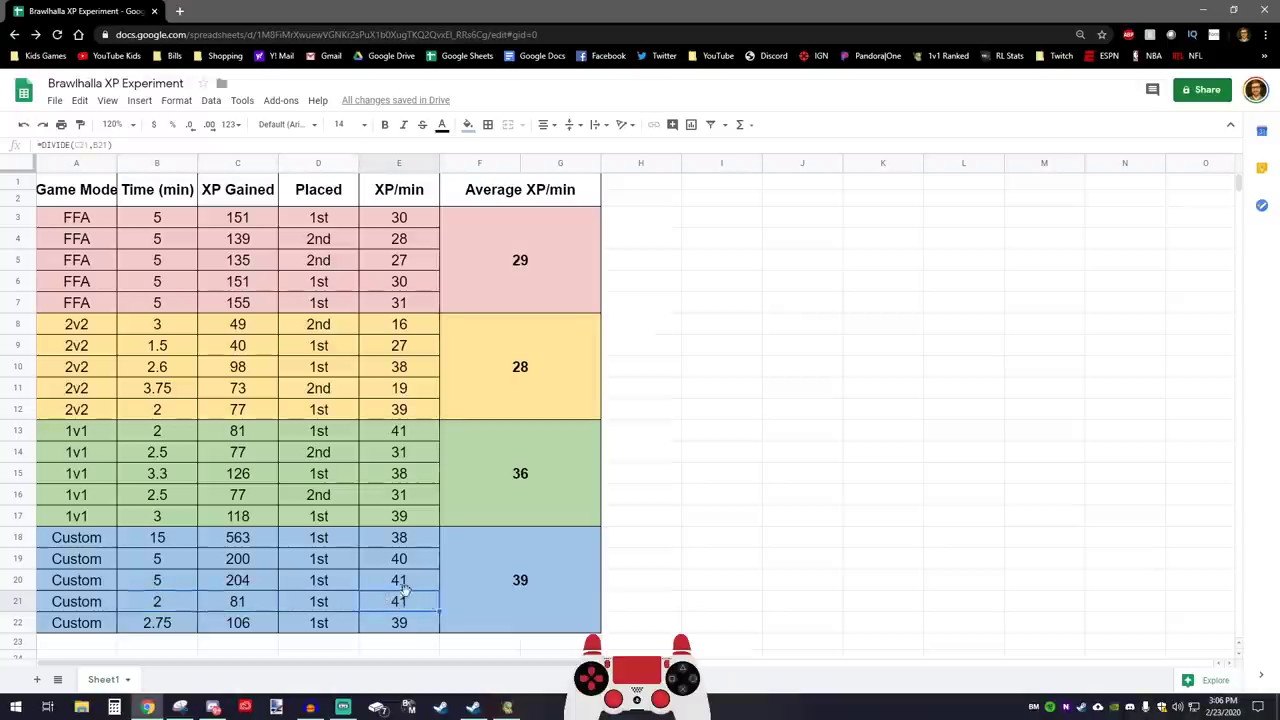
Examine the time, XP gained and XP/min of the last Custom game in row 22.
{"action": "scroll", "coordinate": [300, 580], "scroll_direction": "down", "scroll_amount": 2}
{"action": "left_click", "coordinate": [183, 553]}
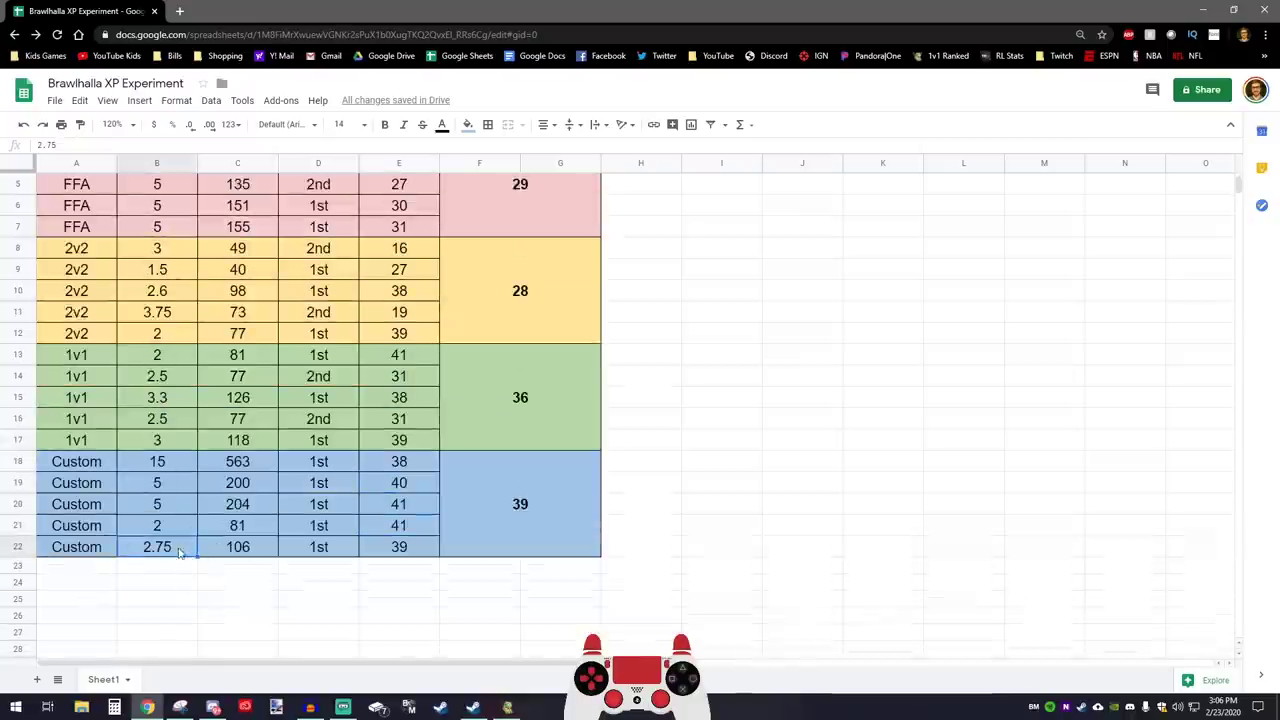
{"action": "left_click", "coordinate": [230, 547]}
{"action": "left_click", "coordinate": [178, 548]}
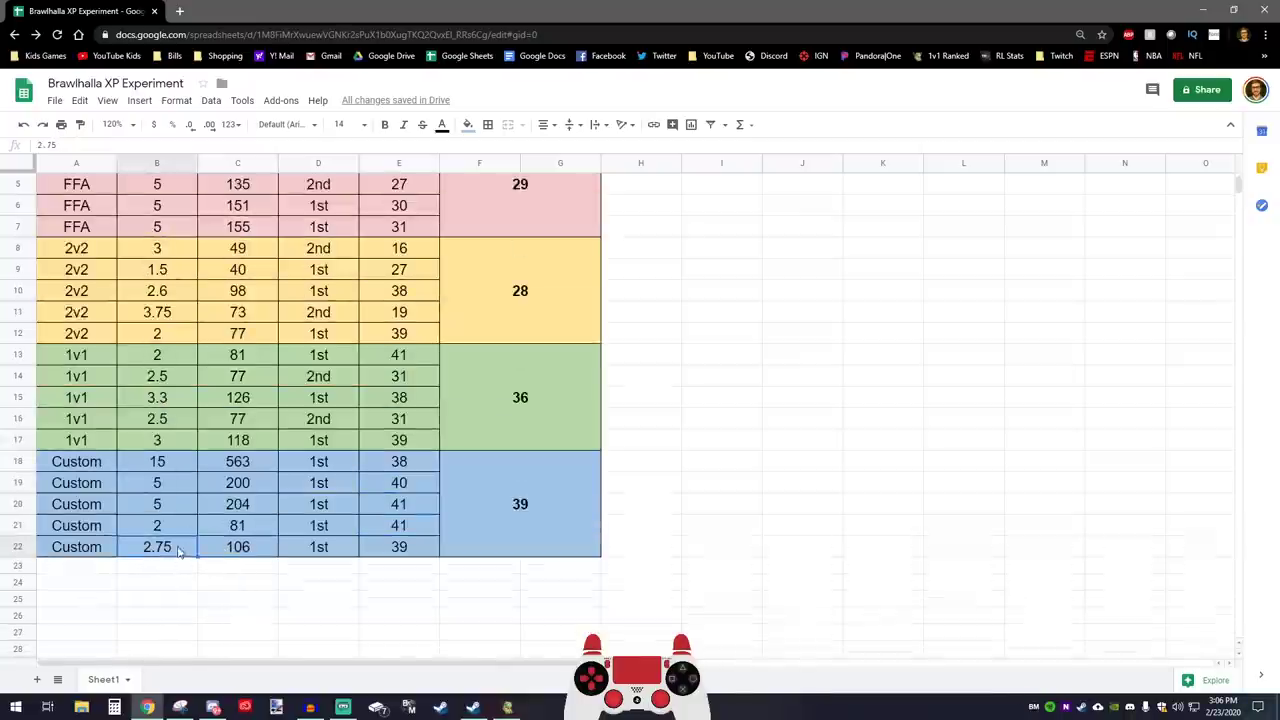
{"action": "left_click", "coordinate": [247, 553]}
{"action": "left_click", "coordinate": [404, 552]}
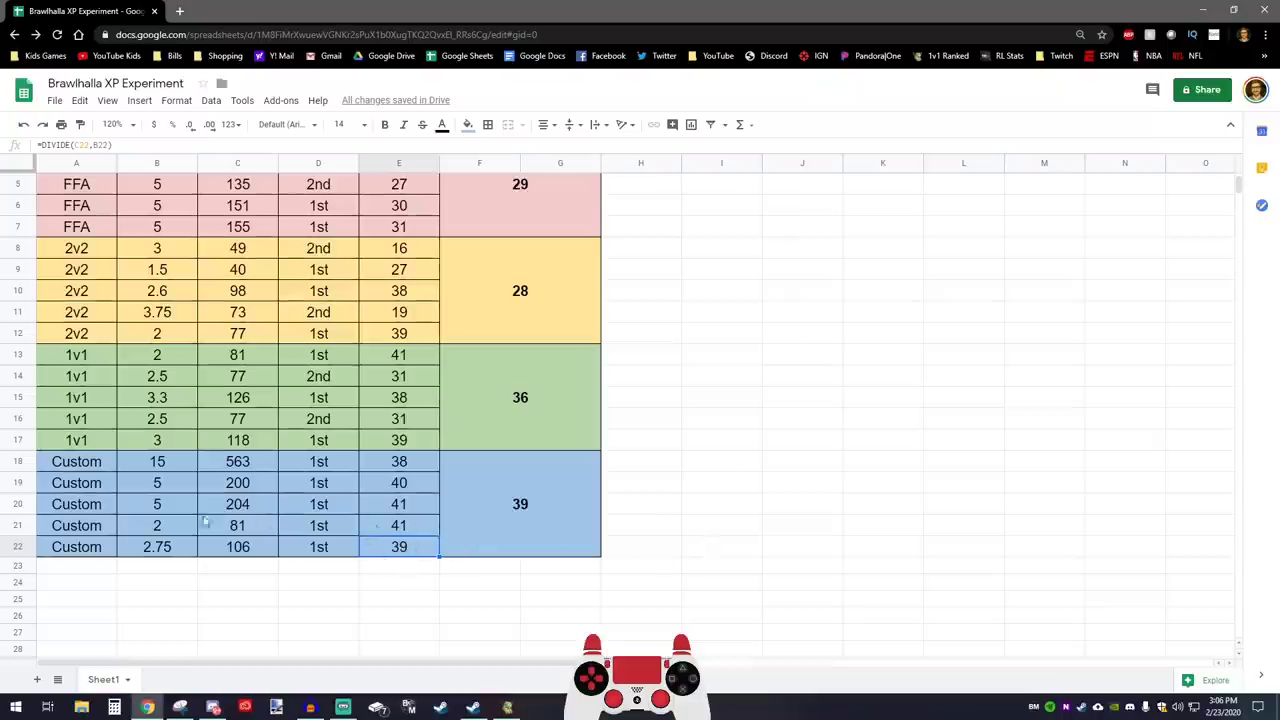
{"action": "left_click", "coordinate": [838, 502]}
{"action": "scroll", "coordinate": [826, 506], "scroll_direction": "up", "scroll_amount": 2}
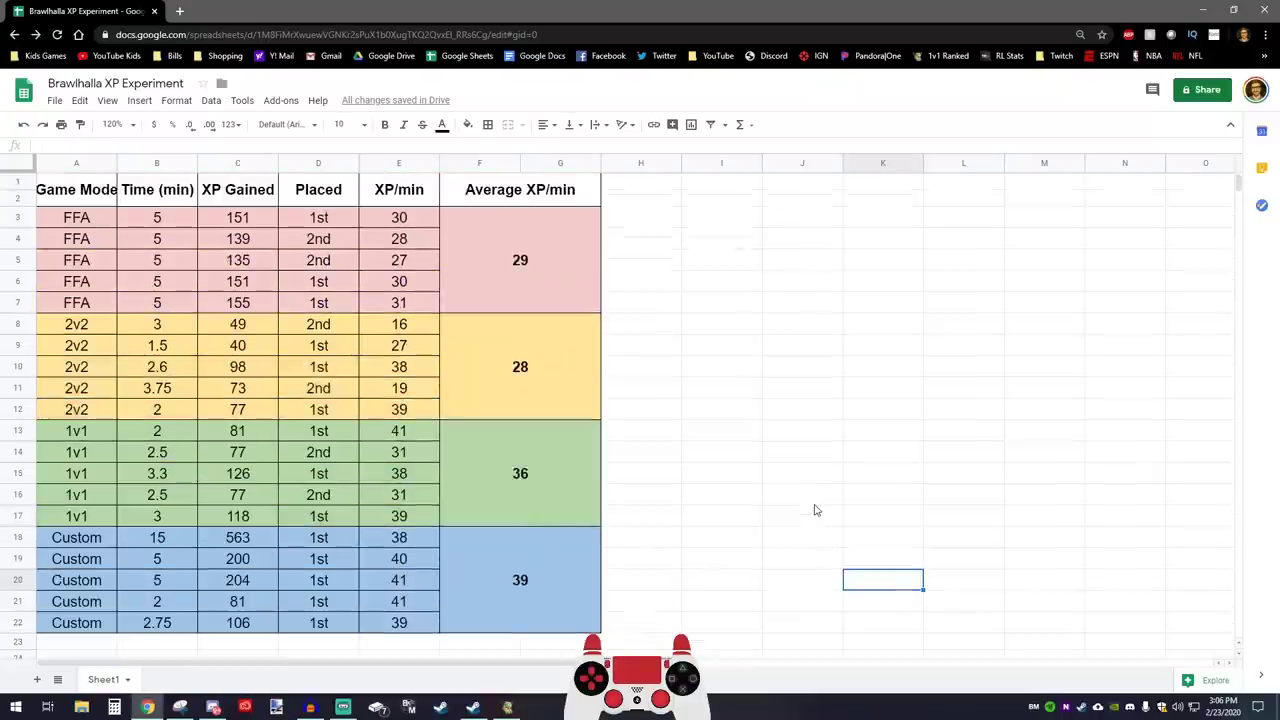
{"action": "left_click", "coordinate": [697, 389]}
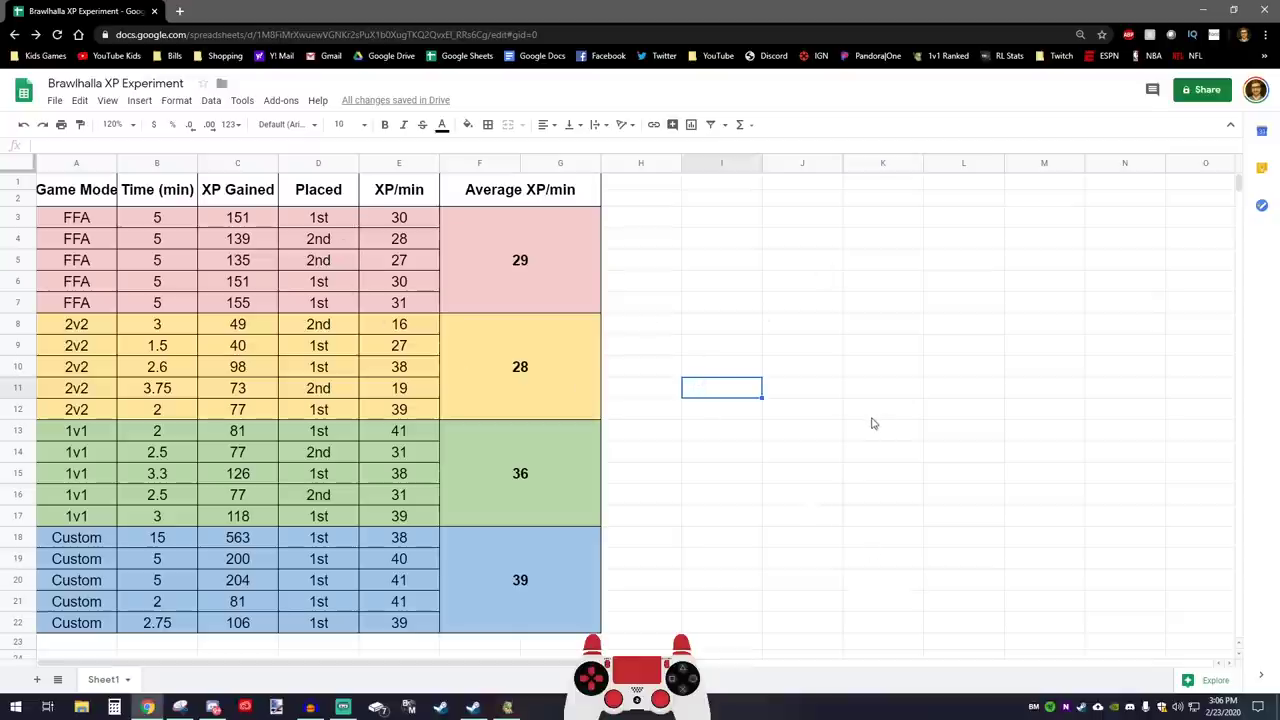
{"action": "left_click", "coordinate": [350, 352]}
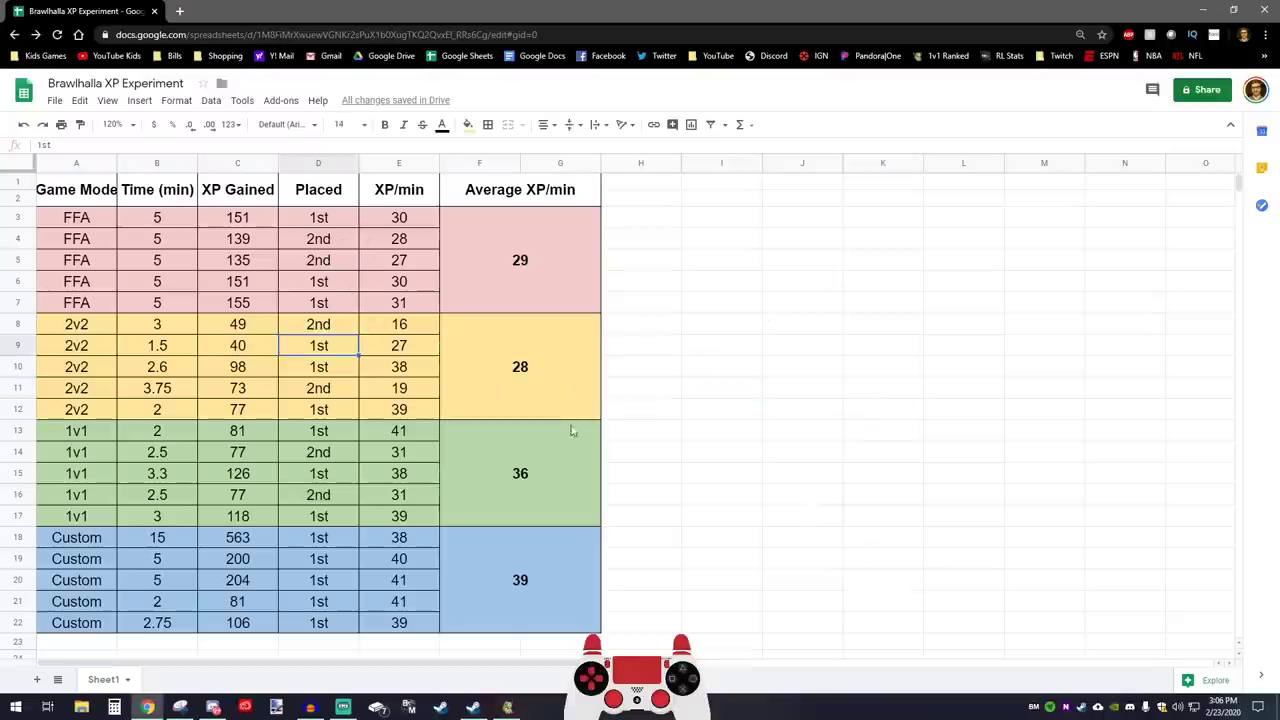
{"action": "left_click", "coordinate": [759, 459]}
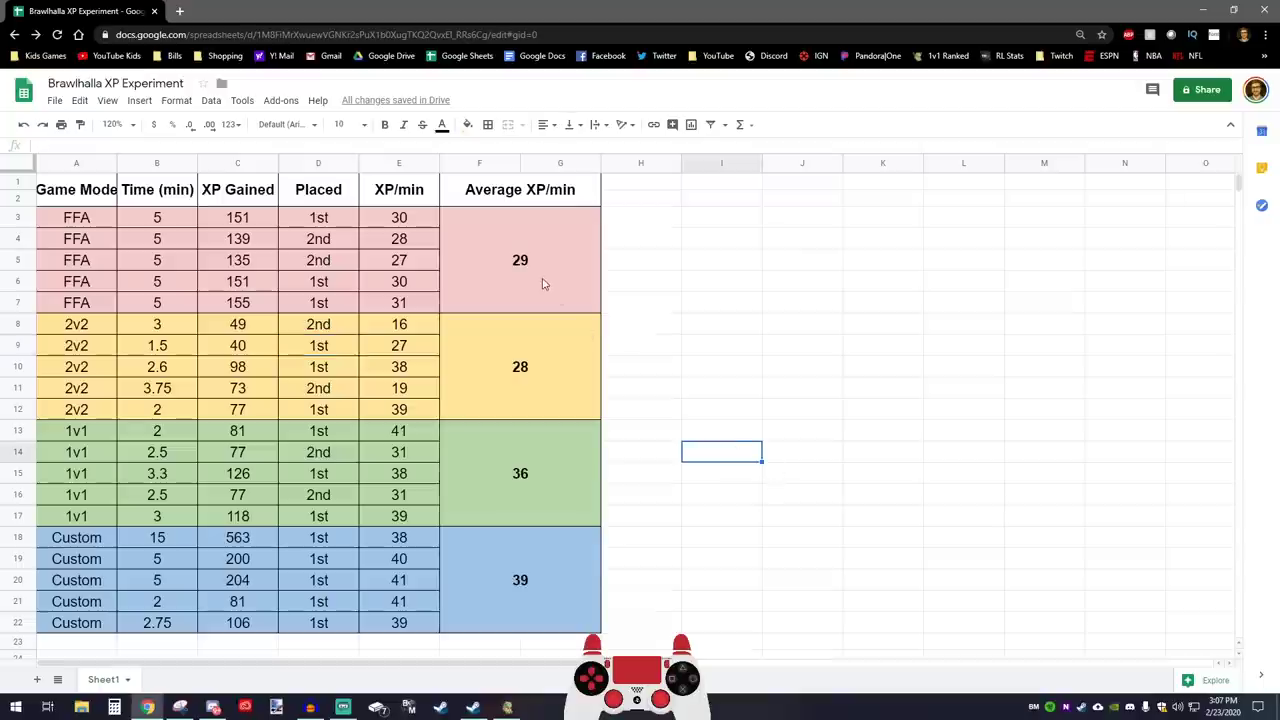
Examine the Average XP/min values of all four game modes together.
{"action": "left_click_drag", "start_coordinate": [543, 280], "coordinate": [532, 576]}
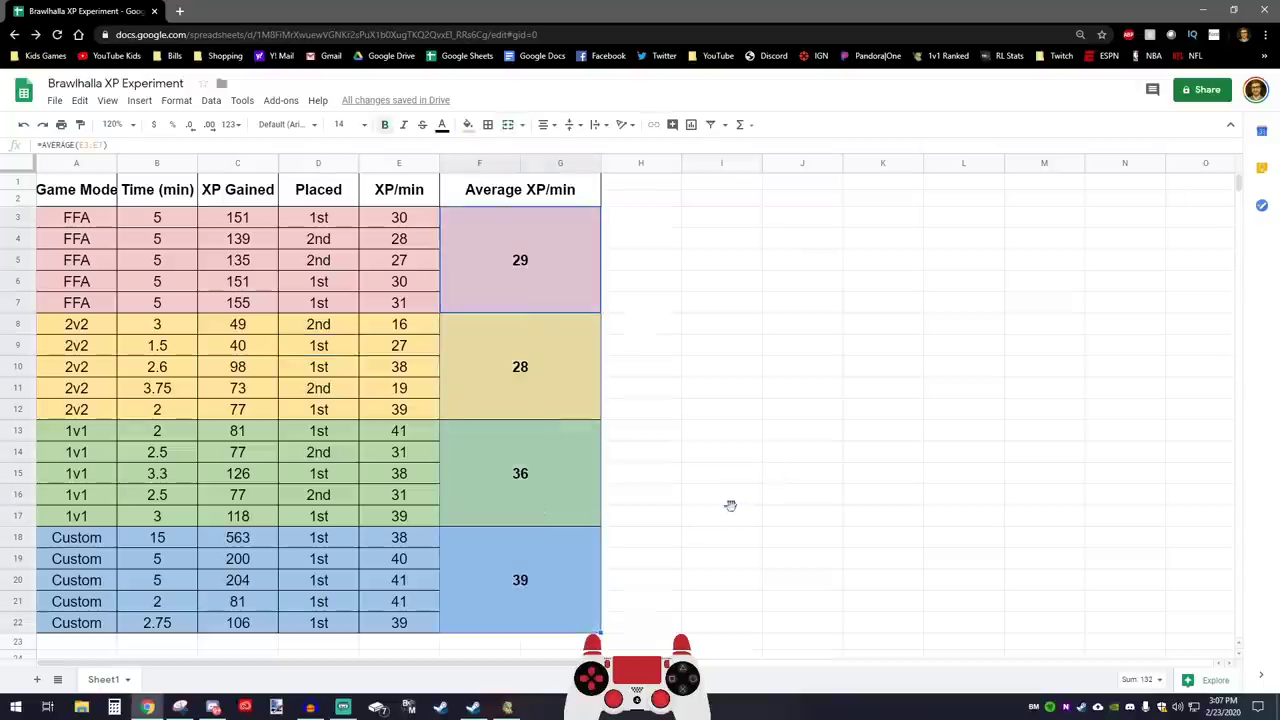
{"action": "left_click_drag", "start_coordinate": [733, 507], "coordinate": [747, 498]}
{"action": "left_click", "coordinate": [822, 378]}
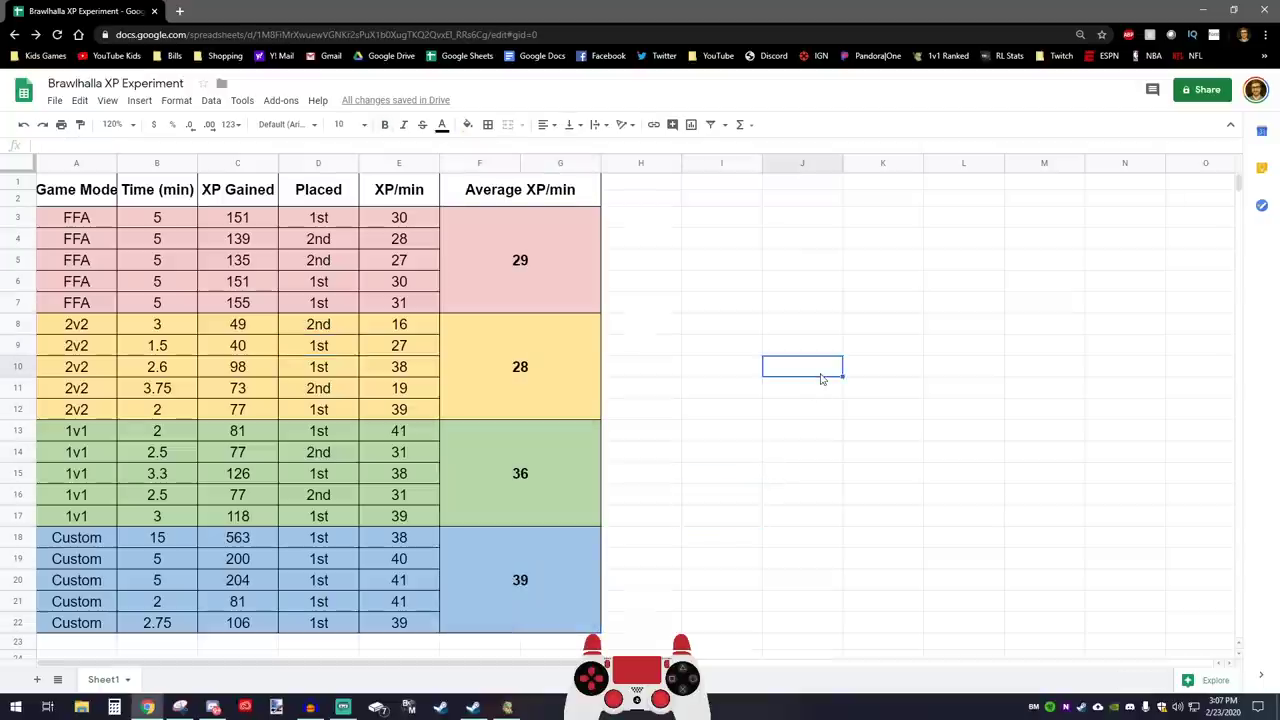
Compare the Average XP/min of the 1v1 mode with that of the Custom mode.
{"action": "left_click", "coordinate": [797, 452]}
{"action": "scroll", "coordinate": [797, 454], "scroll_direction": "down", "scroll_amount": 2}
{"action": "scroll", "coordinate": [783, 449], "scroll_direction": "up", "scroll_amount": 1}
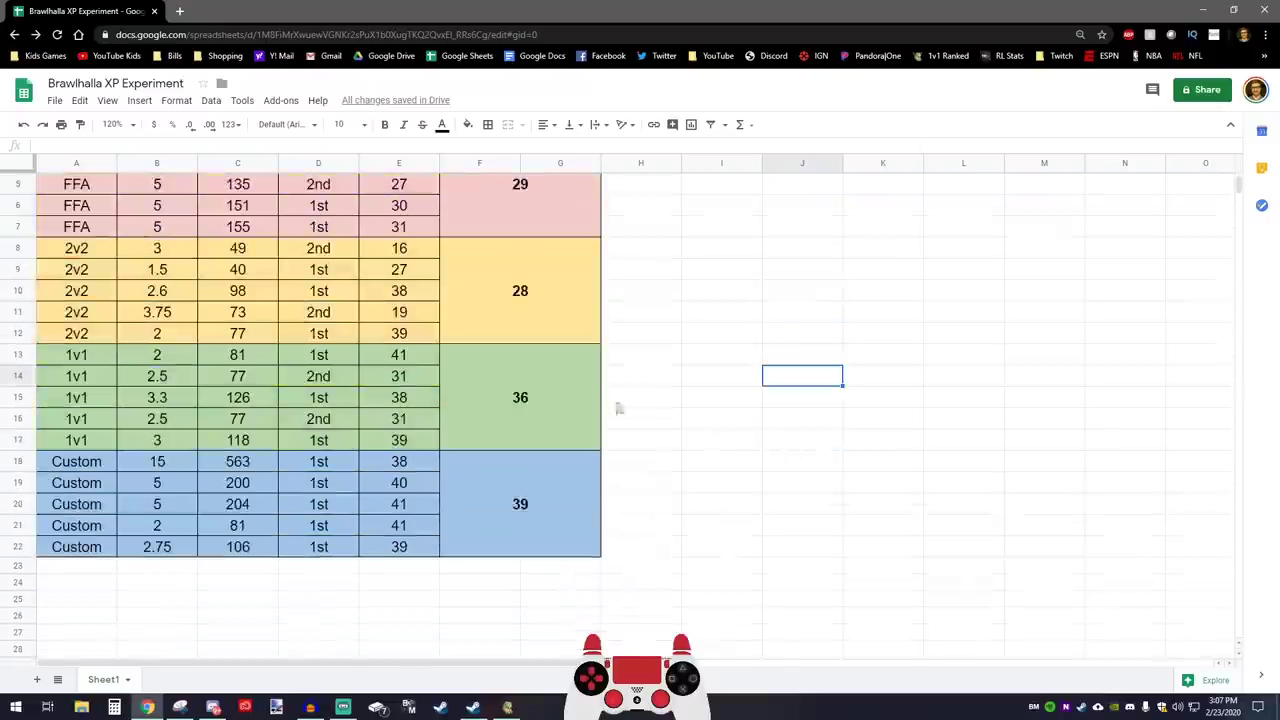
{"action": "left_click_drag", "start_coordinate": [577, 412], "coordinate": [576, 490]}
{"action": "left_click", "coordinate": [698, 463]}
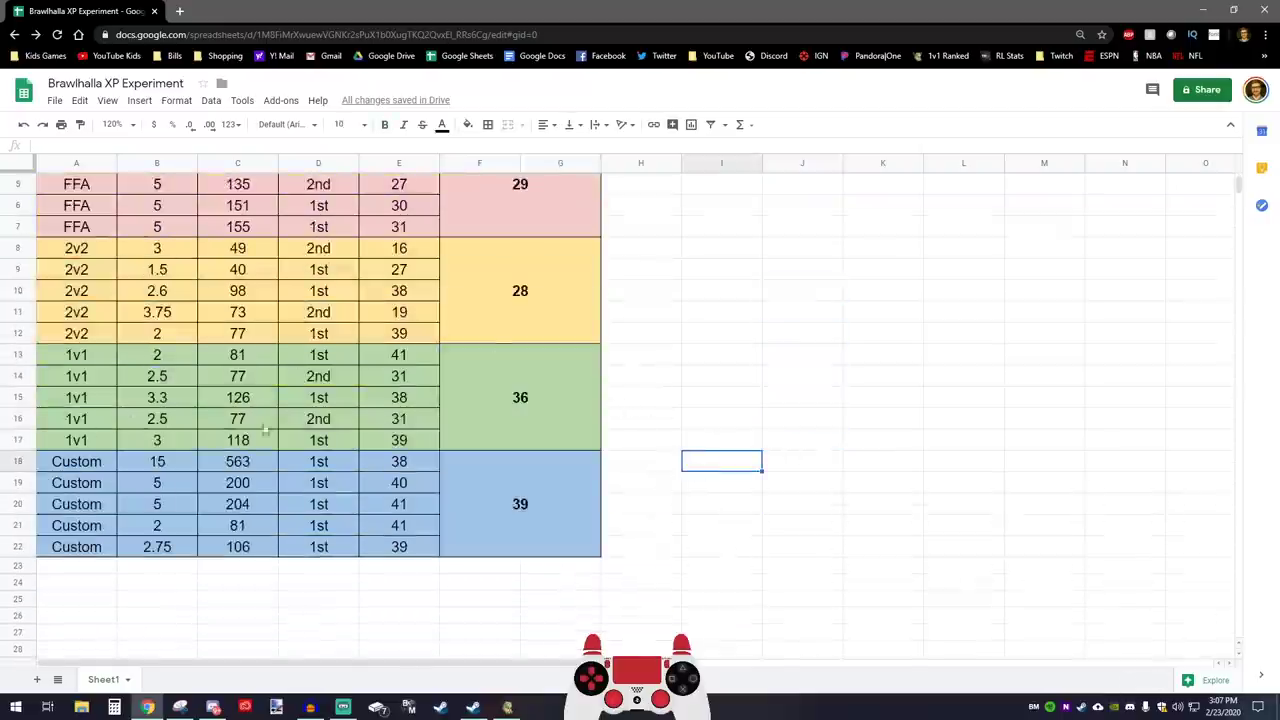
{"action": "left_click", "coordinate": [557, 520]}
{"action": "left_click", "coordinate": [560, 423]}
{"action": "left_click", "coordinate": [560, 505]}
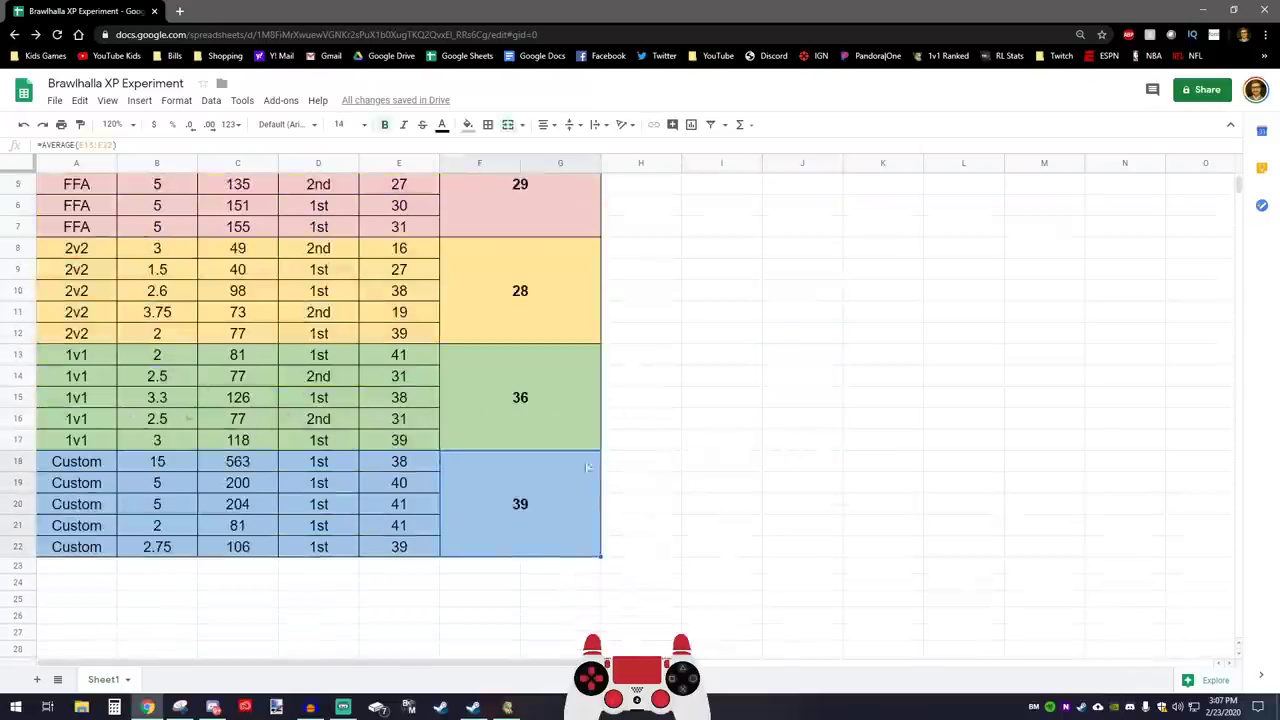
{"action": "left_click", "coordinate": [717, 440]}
{"action": "left_click", "coordinate": [726, 378]}
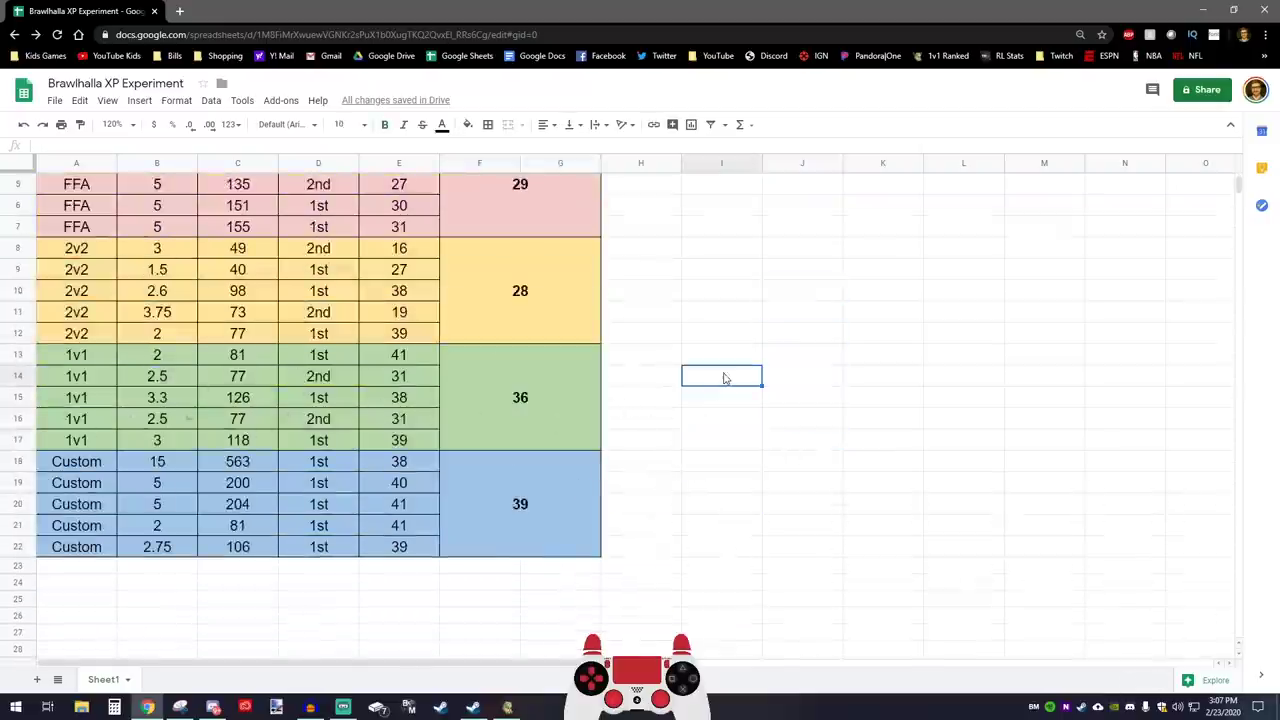
{"action": "left_click", "coordinate": [846, 408]}
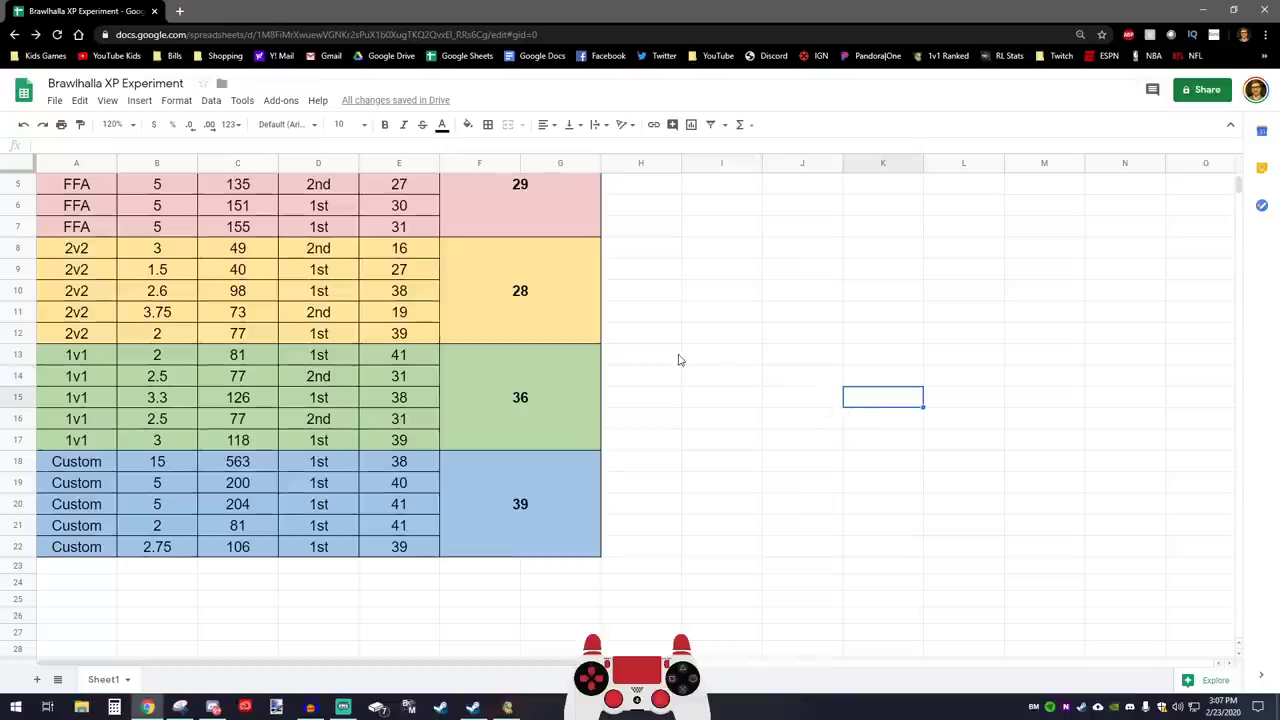
{"action": "left_click", "coordinate": [680, 358]}
{"action": "left_click", "coordinate": [720, 375]}
{"action": "left_click", "coordinate": [679, 398]}
{"action": "left_click", "coordinate": [706, 422]}
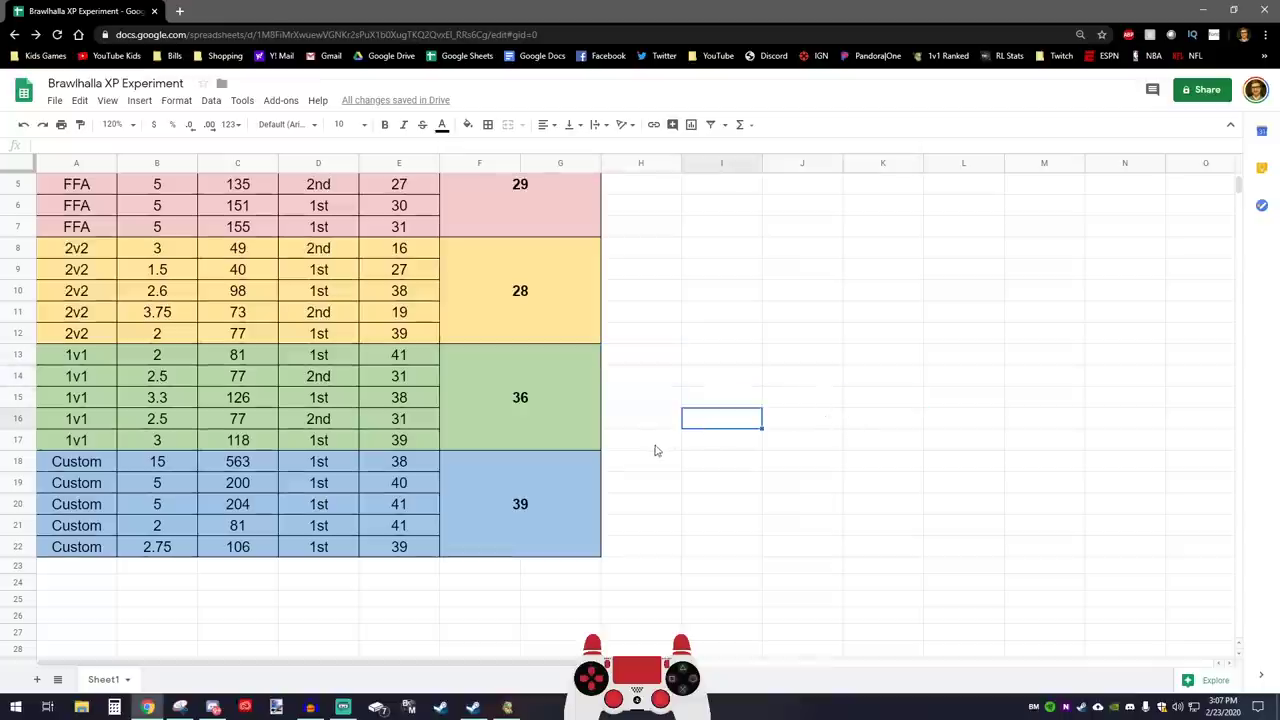
{"action": "left_click", "coordinate": [662, 446]}
{"action": "left_click", "coordinate": [700, 467]}
{"action": "left_click", "coordinate": [666, 442]}
{"action": "left_click", "coordinate": [687, 425]}
{"action": "left_click", "coordinate": [677, 399]}
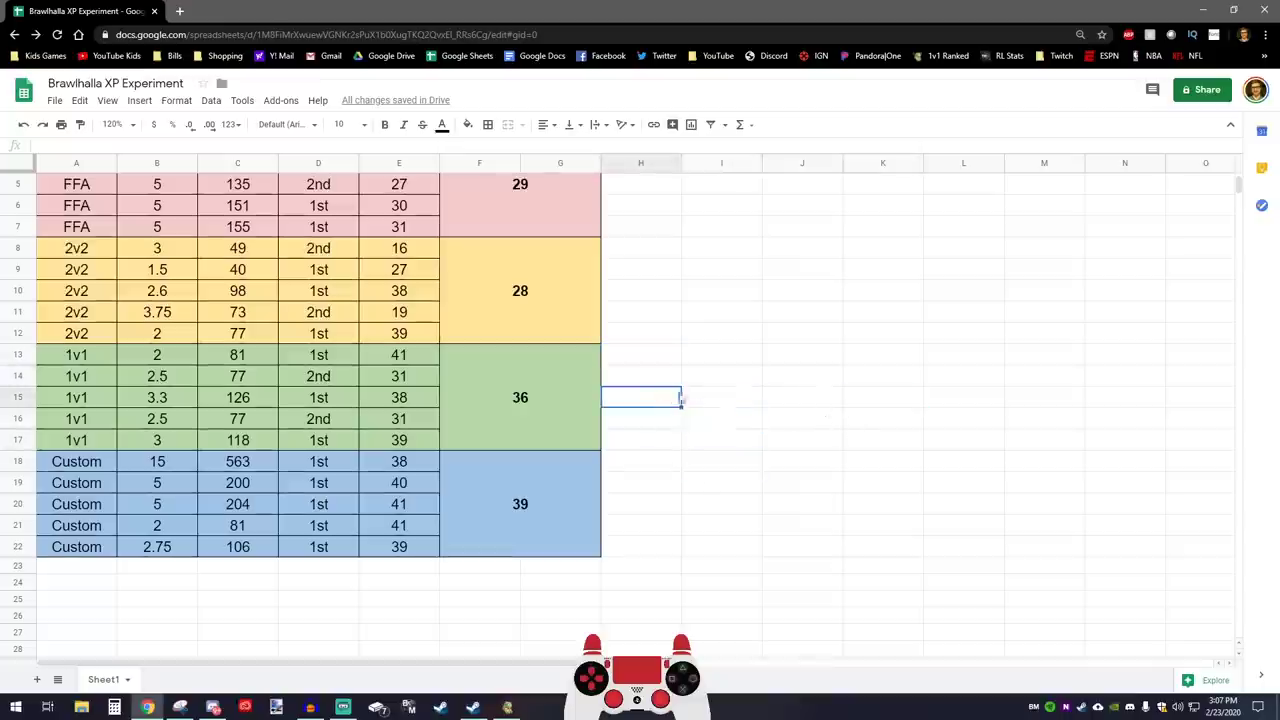
{"action": "left_click", "coordinate": [700, 378]}
{"action": "left_click", "coordinate": [655, 355]}
{"action": "left_click", "coordinate": [706, 341]}
{"action": "left_click", "coordinate": [640, 320]}
Compare the Average XP/min of the 1v1 mode with the FFA and Custom averages.
{"action": "left_click", "coordinate": [548, 414]}
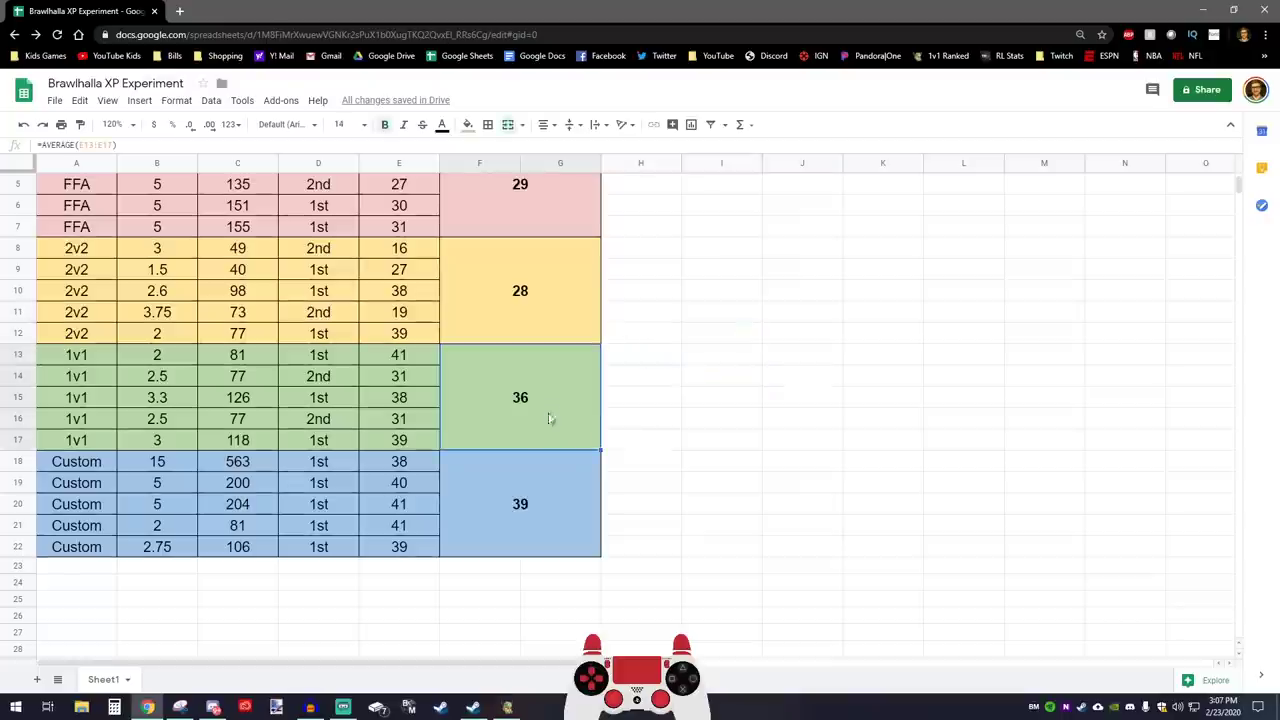
{"action": "scroll", "coordinate": [501, 507], "scroll_direction": "up", "scroll_amount": 2}
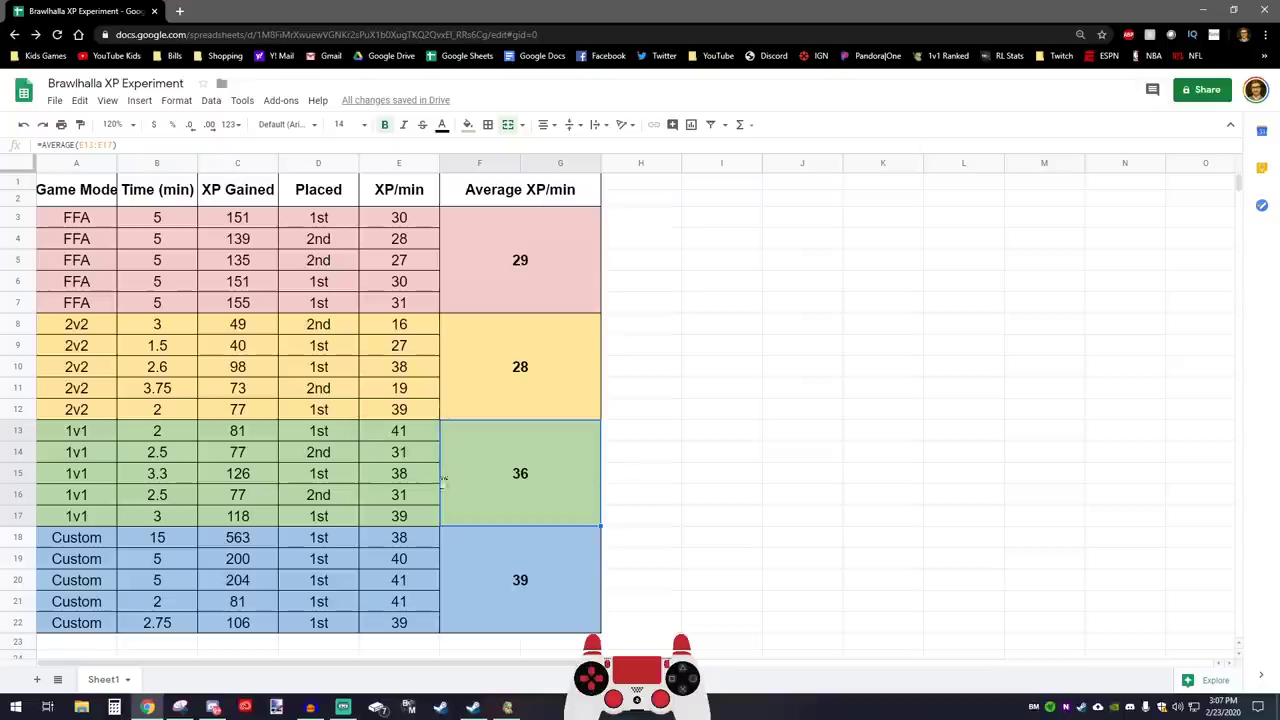
{"action": "left_click", "coordinate": [752, 455]}
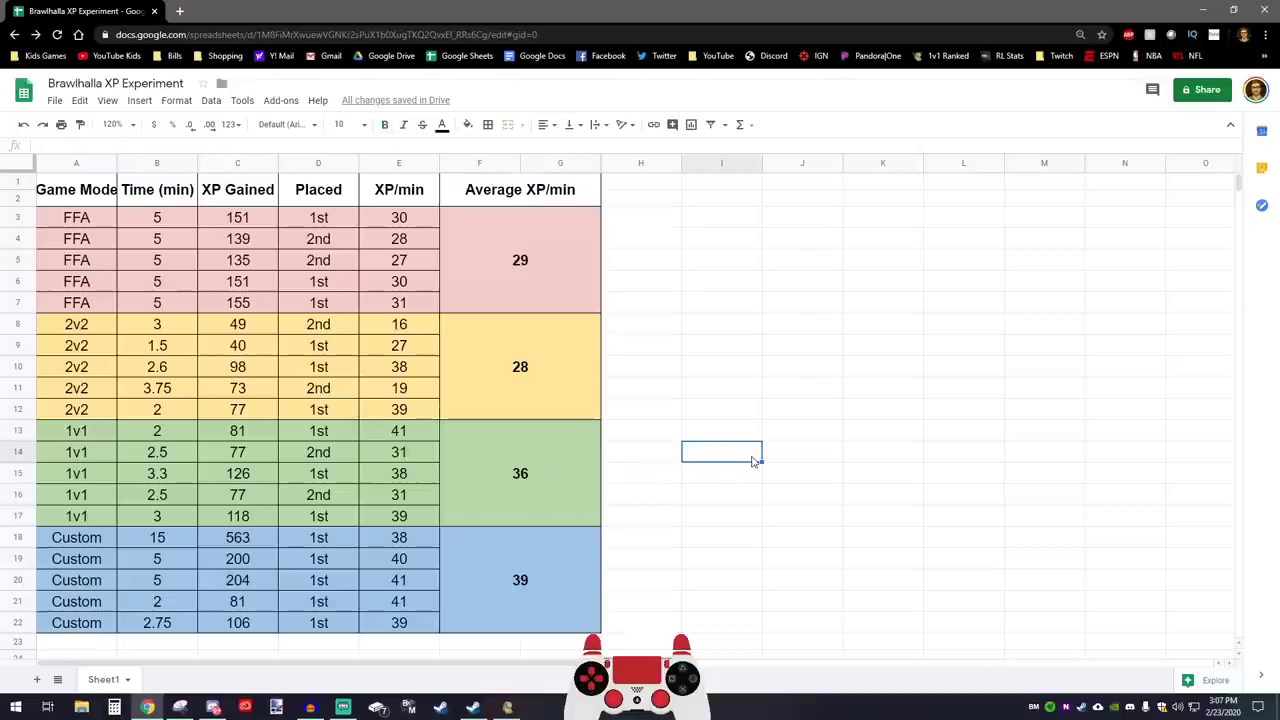
{"action": "left_click", "coordinate": [665, 219]}
{"action": "left_click", "coordinate": [704, 240]}
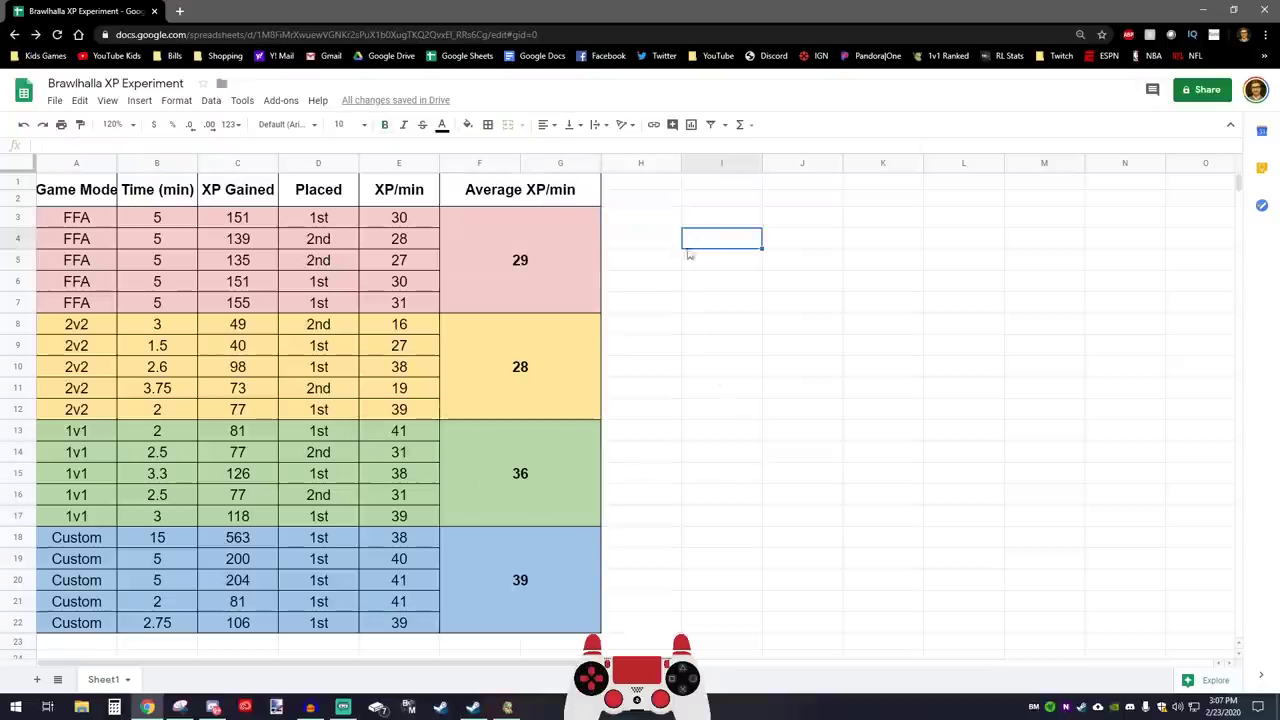
{"action": "left_click", "coordinate": [662, 268]}
{"action": "left_click", "coordinate": [591, 552]}
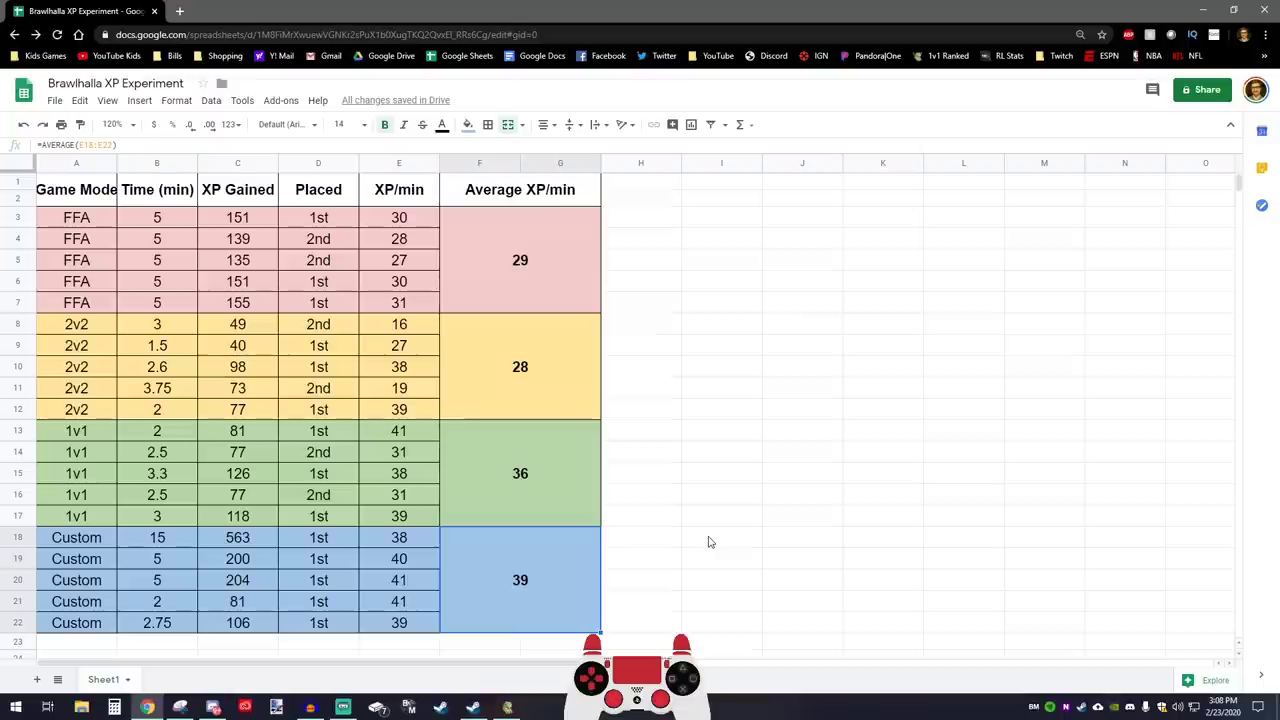
Examine the time, XP gained, placement and XP/min of all Custom games in rows 18 to 22.
{"action": "scroll", "coordinate": [689, 503], "scroll_direction": "down", "scroll_amount": 3}
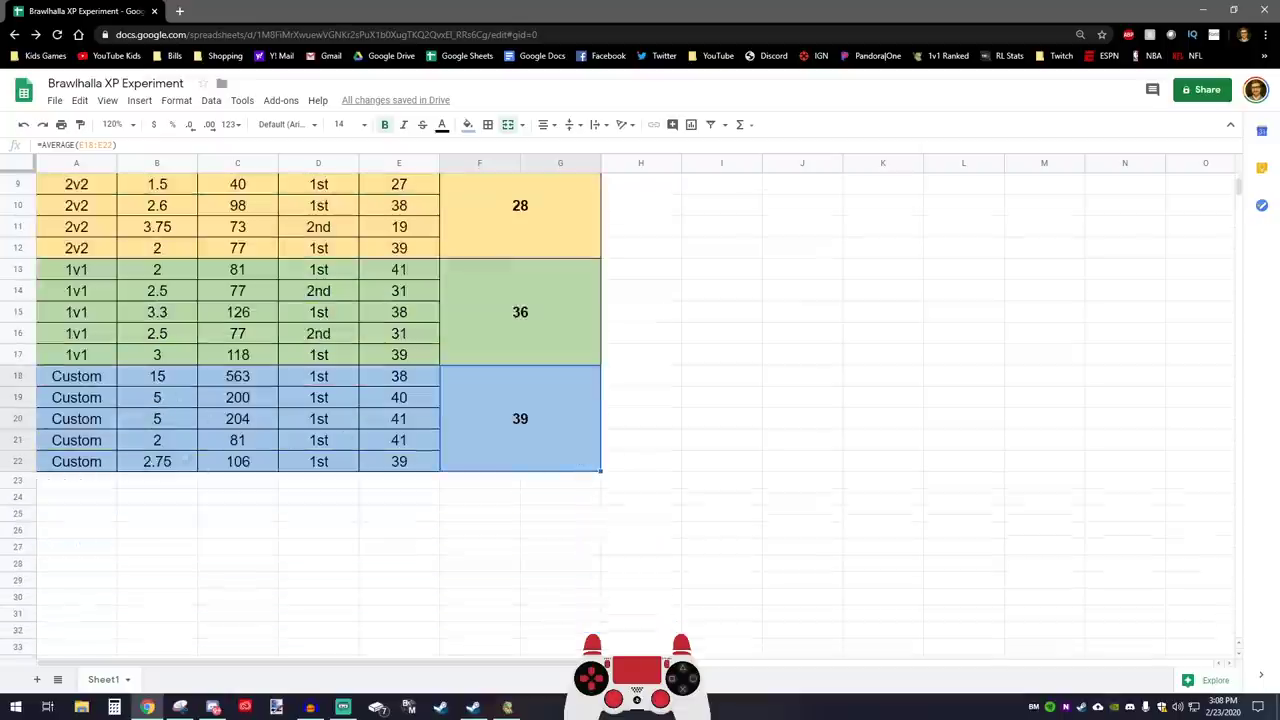
{"action": "left_click", "coordinate": [788, 397]}
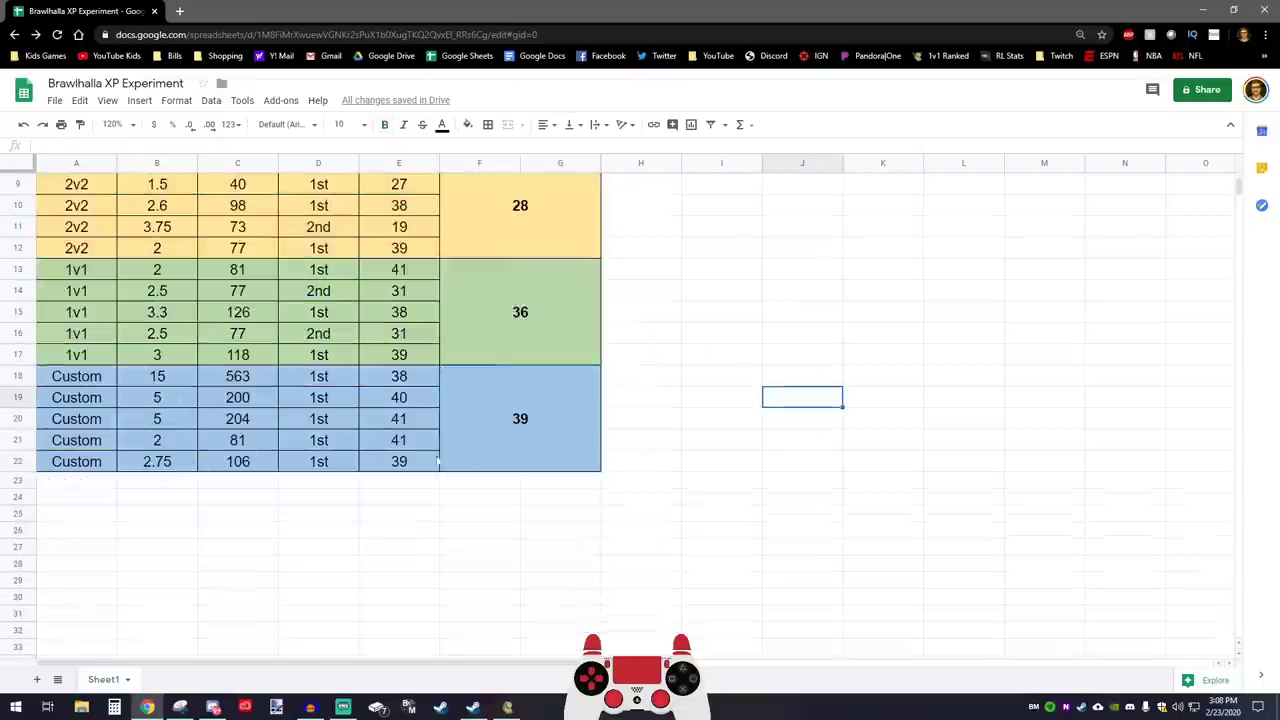
{"action": "left_click", "coordinate": [657, 434]}
{"action": "left_click", "coordinate": [579, 435]}
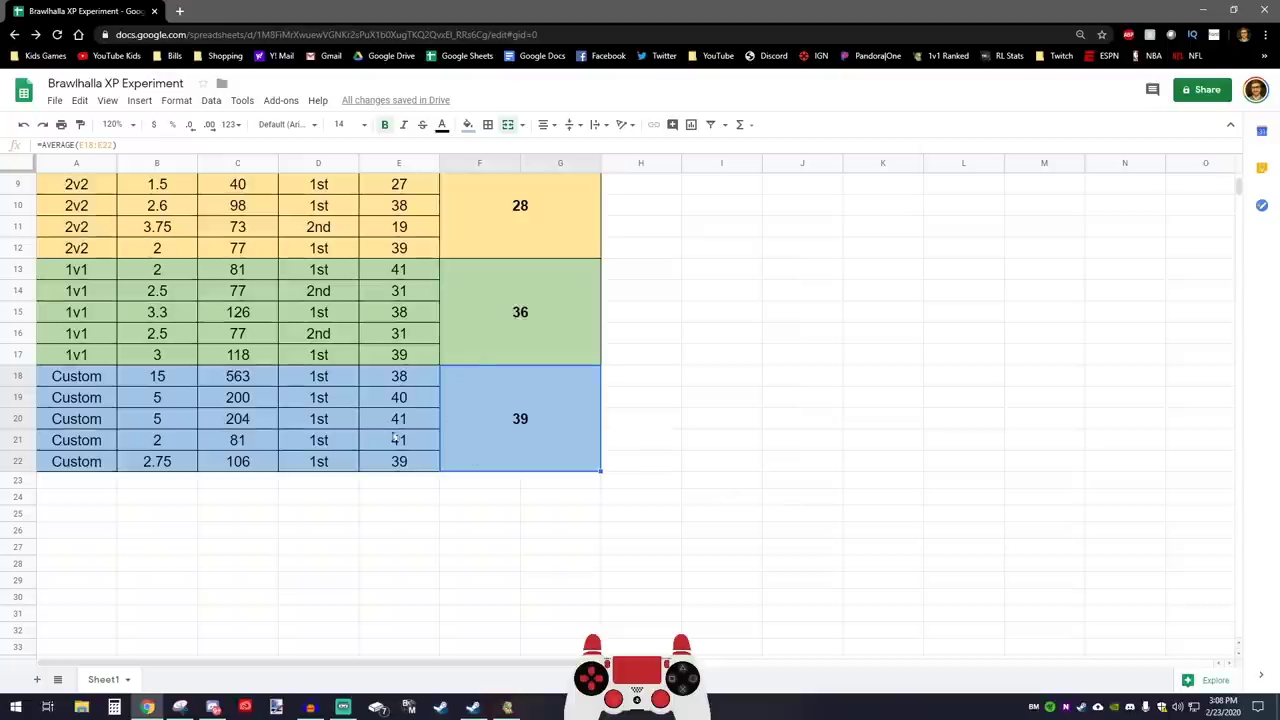
{"action": "left_click", "coordinate": [298, 404]}
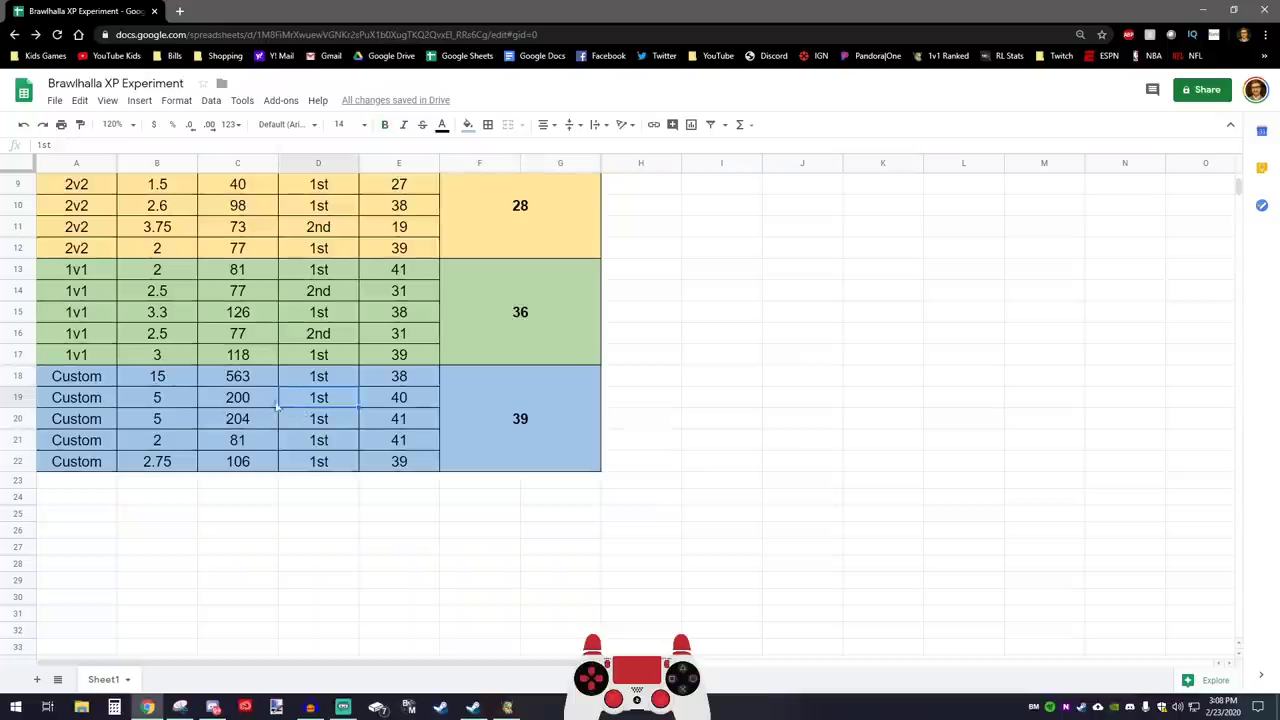
{"action": "left_click_drag", "start_coordinate": [181, 386], "coordinate": [408, 463]}
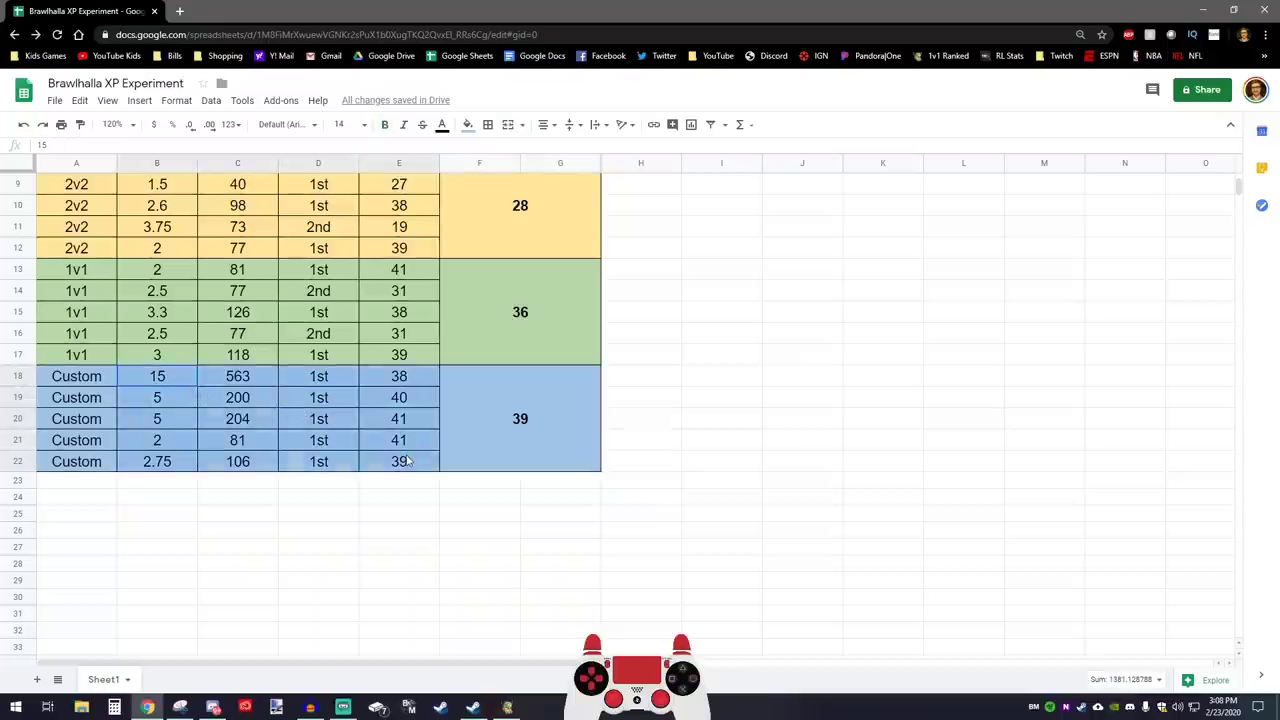
{"action": "left_click", "coordinate": [568, 470]}
{"action": "left_click", "coordinate": [705, 463]}
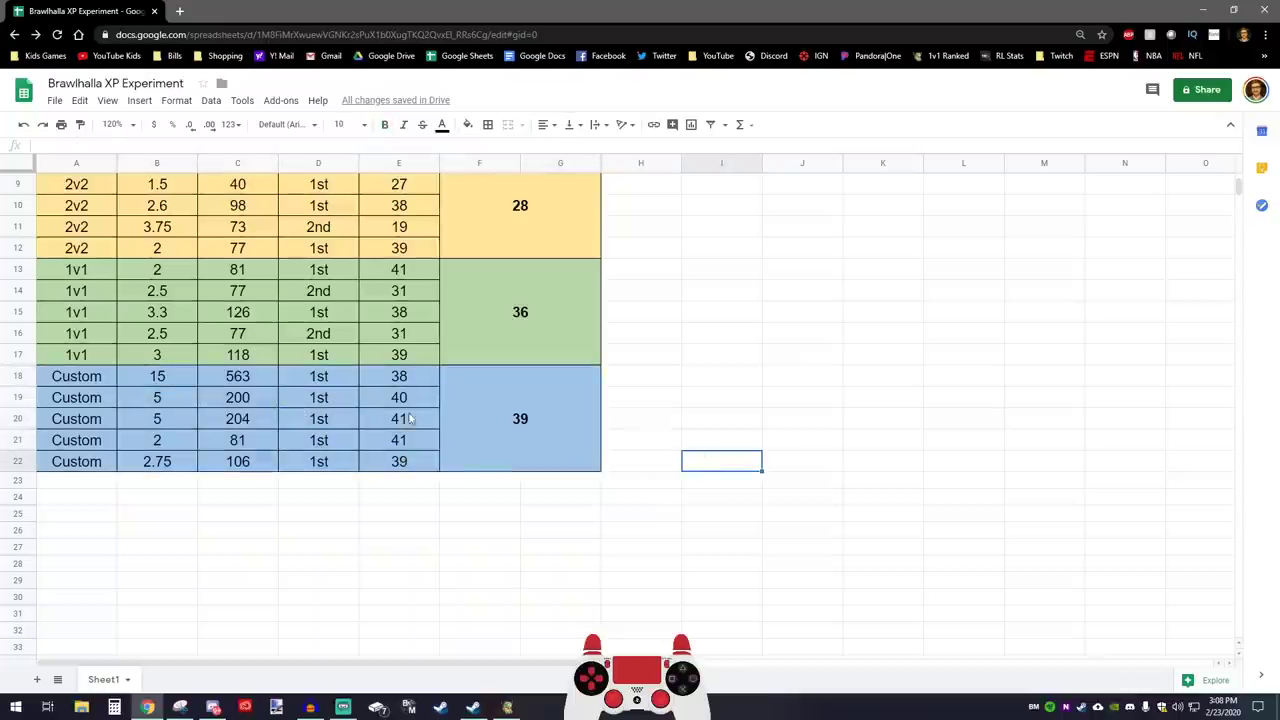
Compare the XP/min values in E18:E22 with the Average XP/min of the Custom mode.
{"action": "left_click", "coordinate": [580, 390]}
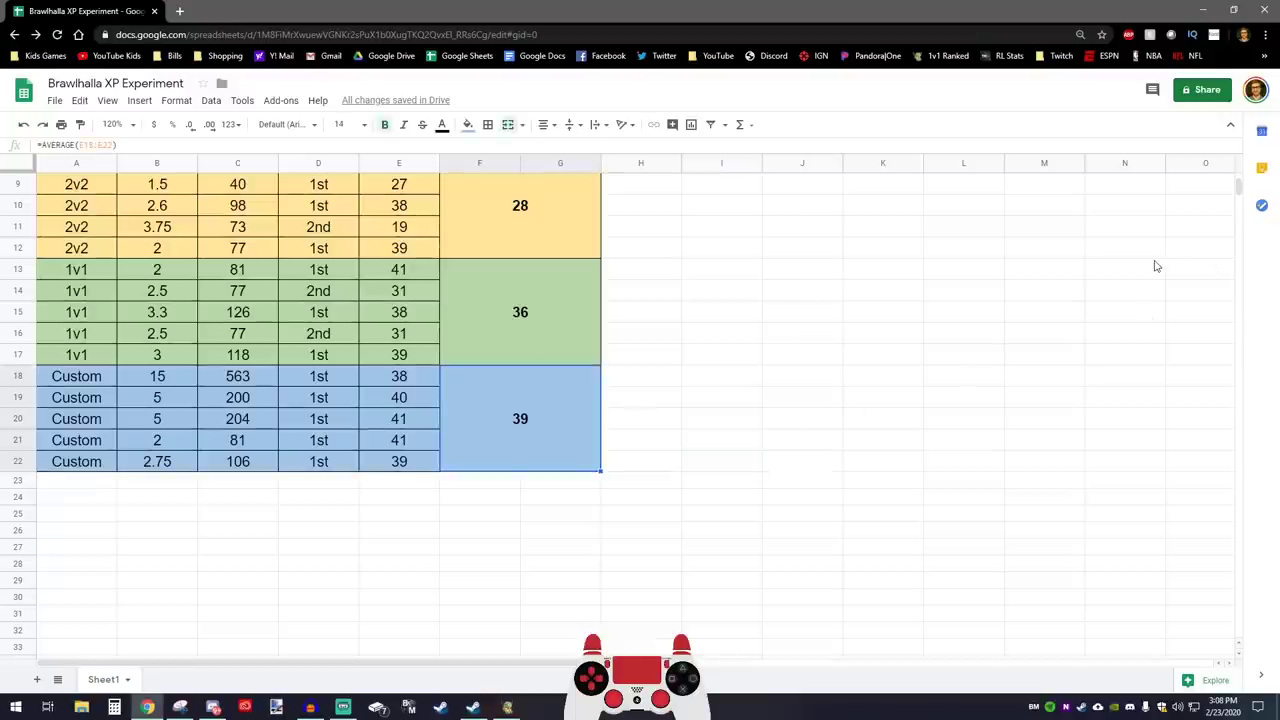
{"action": "left_click", "coordinate": [950, 420]}
{"action": "left_click", "coordinate": [498, 440]}
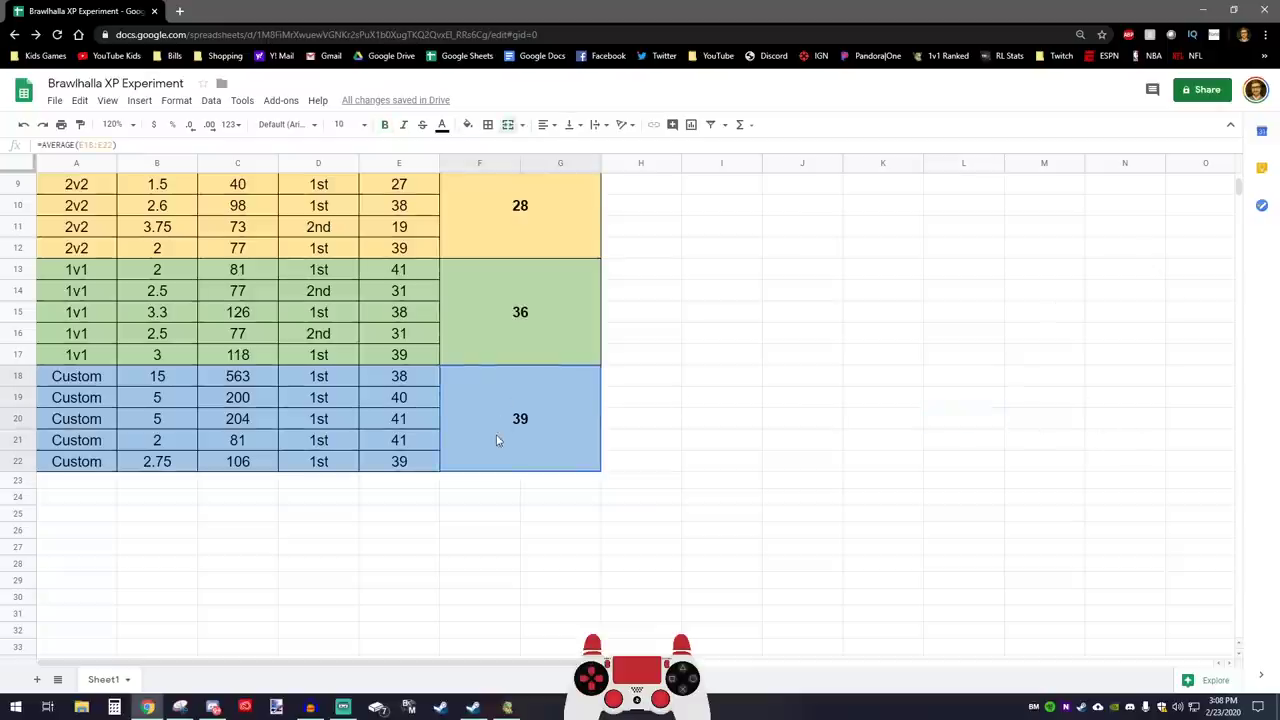
{"action": "left_click", "coordinate": [170, 396]}
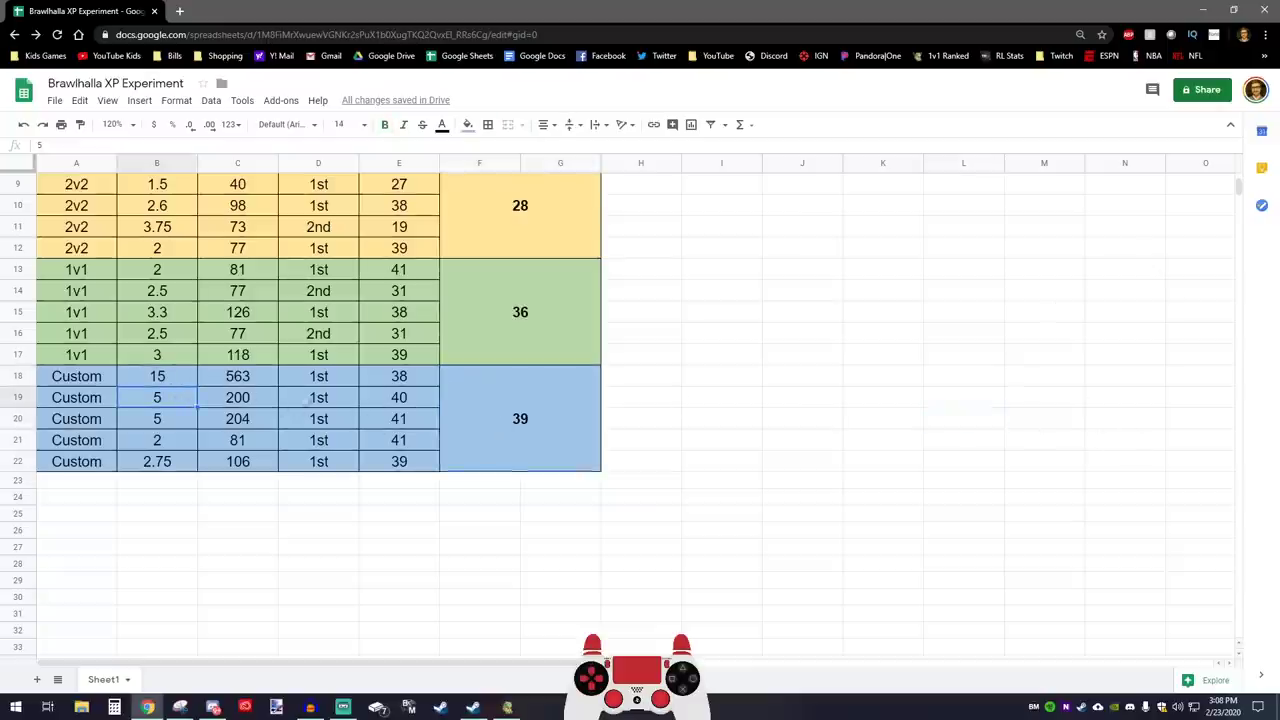
{"action": "left_click_drag", "start_coordinate": [400, 376], "coordinate": [420, 461]}
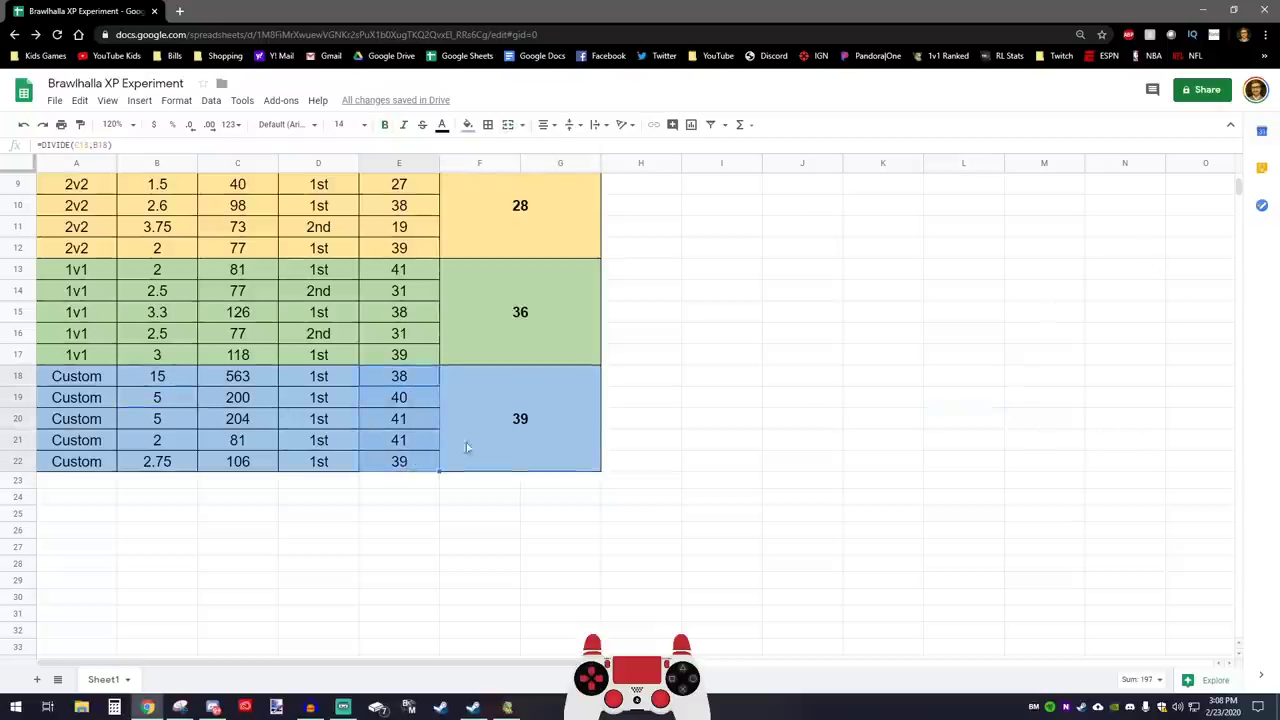
{"action": "left_click", "coordinate": [803, 466]}
Examine the 1v1 and 2v2 entries in the Game Mode column against each other.
{"action": "scroll", "coordinate": [803, 469], "scroll_direction": "up", "scroll_amount": 3}
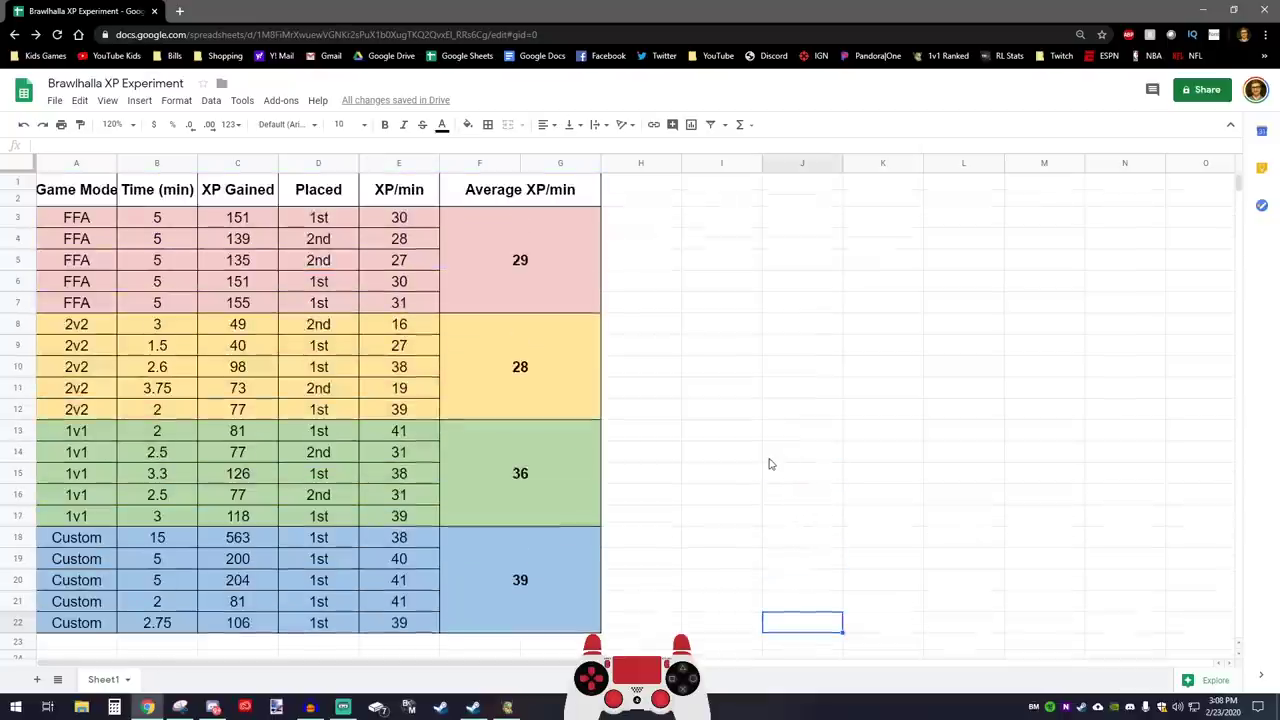
{"action": "scroll", "coordinate": [543, 366], "scroll_direction": "down", "scroll_amount": 1}
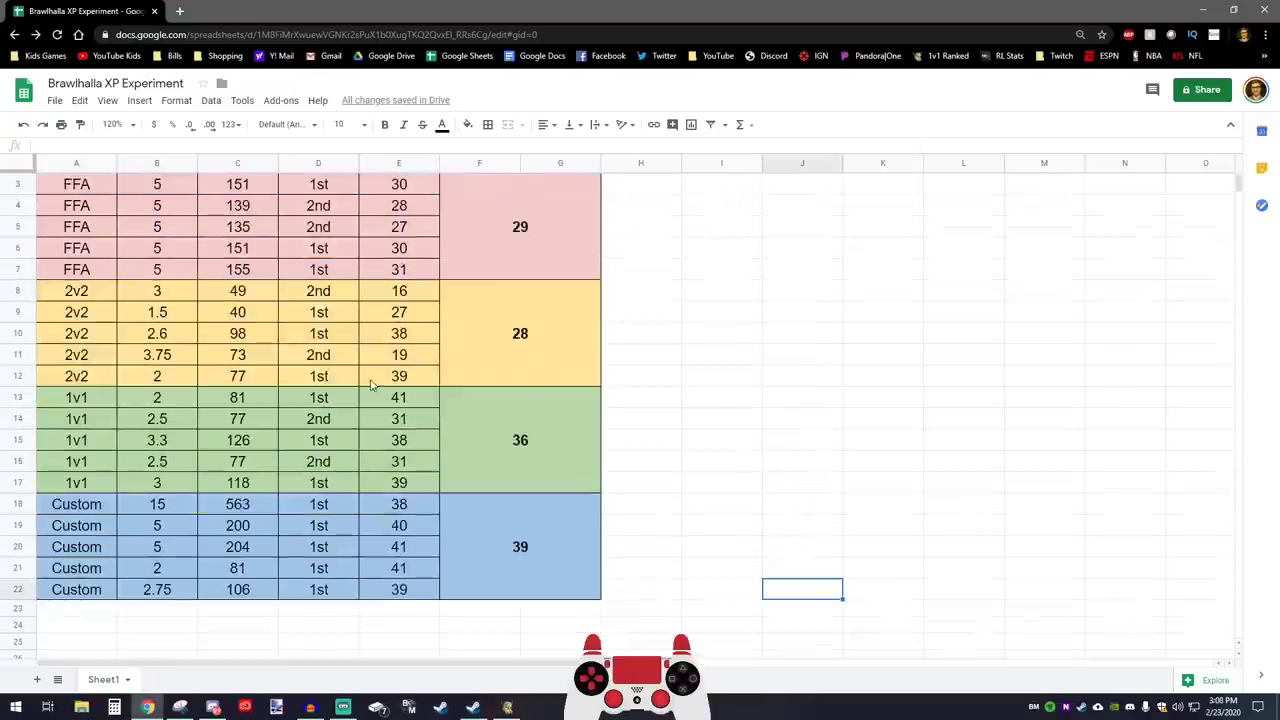
{"action": "scroll", "coordinate": [300, 390], "scroll_direction": "up", "scroll_amount": 1}
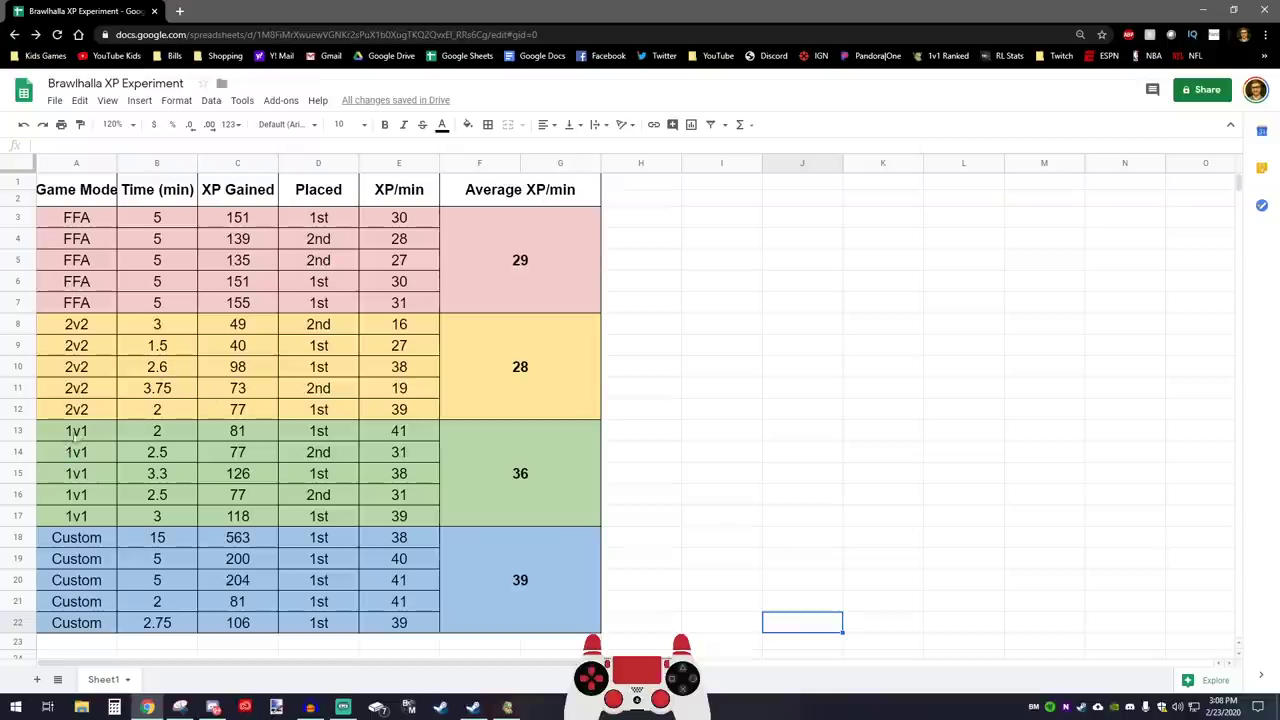
{"action": "left_click", "coordinate": [88, 430]}
{"action": "left_click_drag", "start_coordinate": [88, 430], "coordinate": [95, 535]}
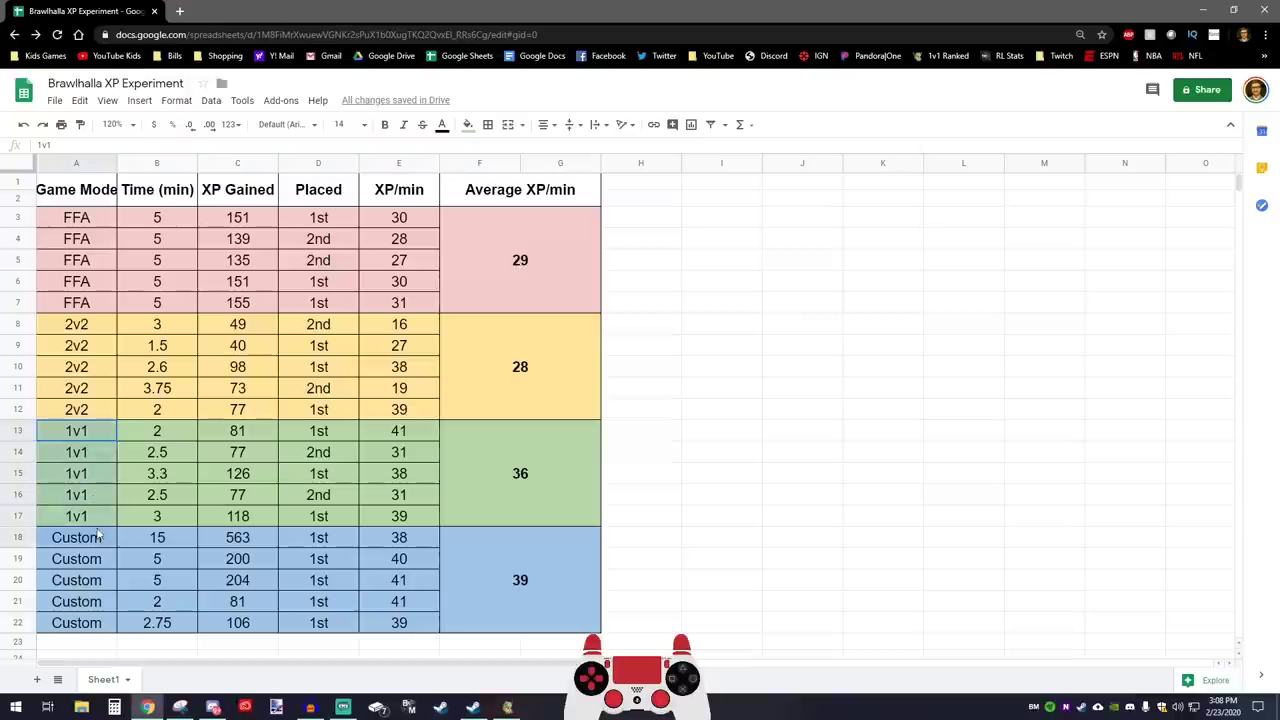
{"action": "left_click_drag", "start_coordinate": [95, 415], "coordinate": [101, 332]}
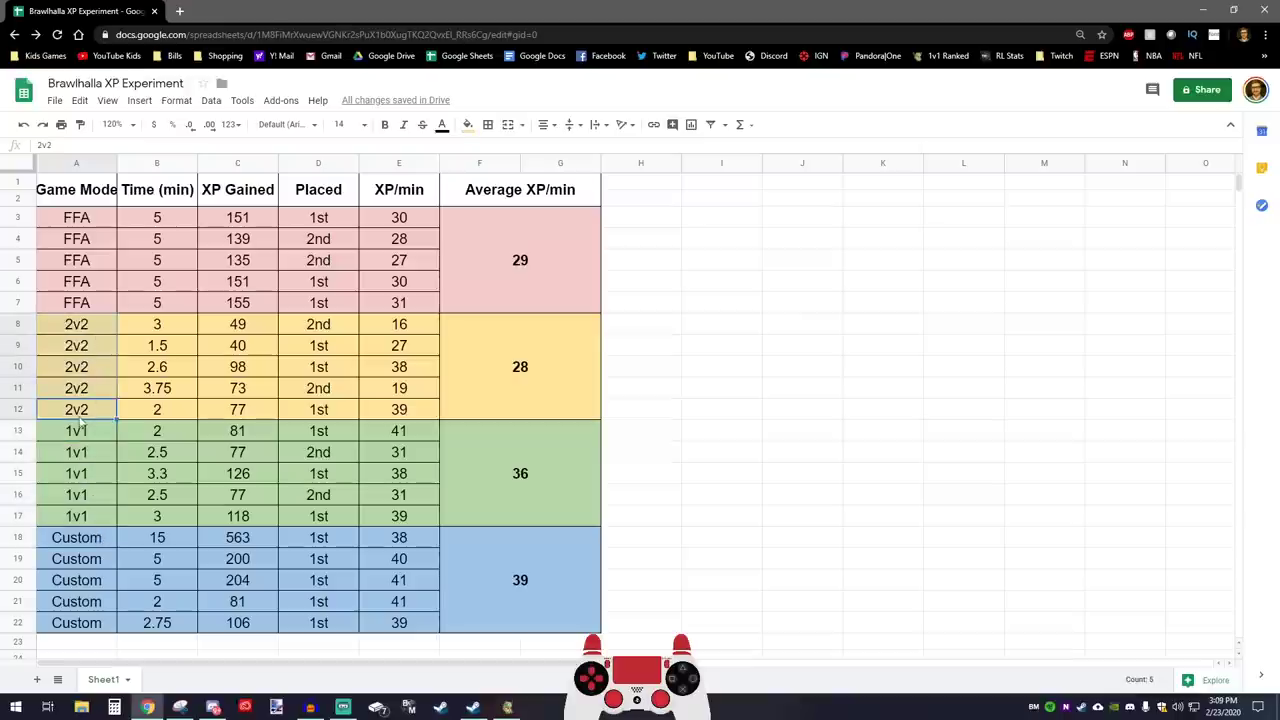
{"action": "left_click_drag", "start_coordinate": [105, 434], "coordinate": [96, 530]}
{"action": "left_click_drag", "start_coordinate": [98, 408], "coordinate": [104, 334]}
{"action": "left_click", "coordinate": [778, 409]}
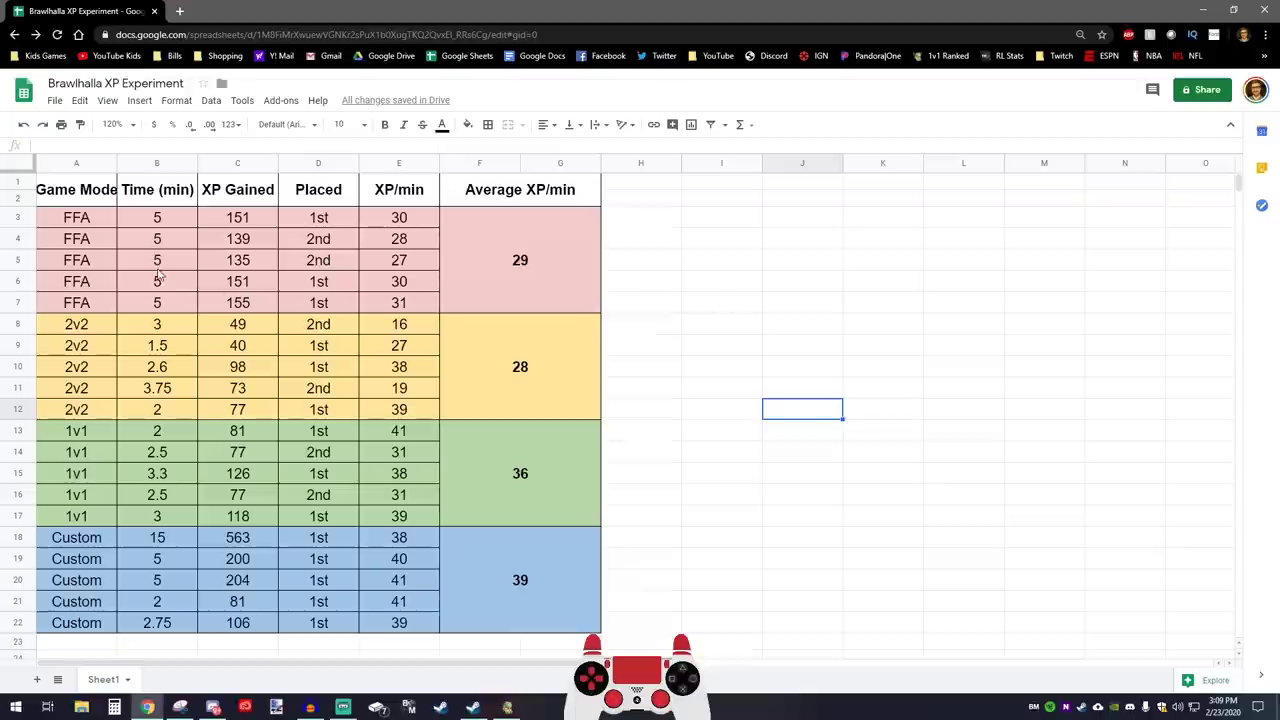
{"action": "left_click", "coordinate": [927, 436]}
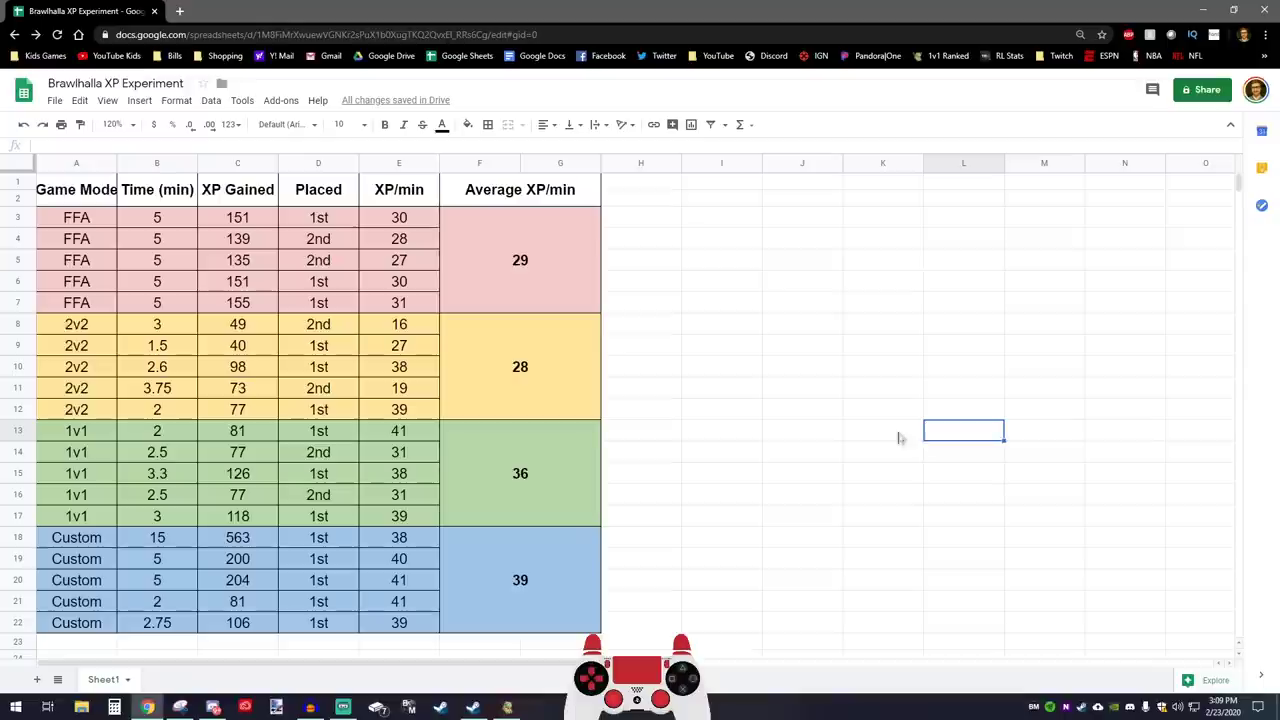
{"action": "left_click", "coordinate": [737, 453]}
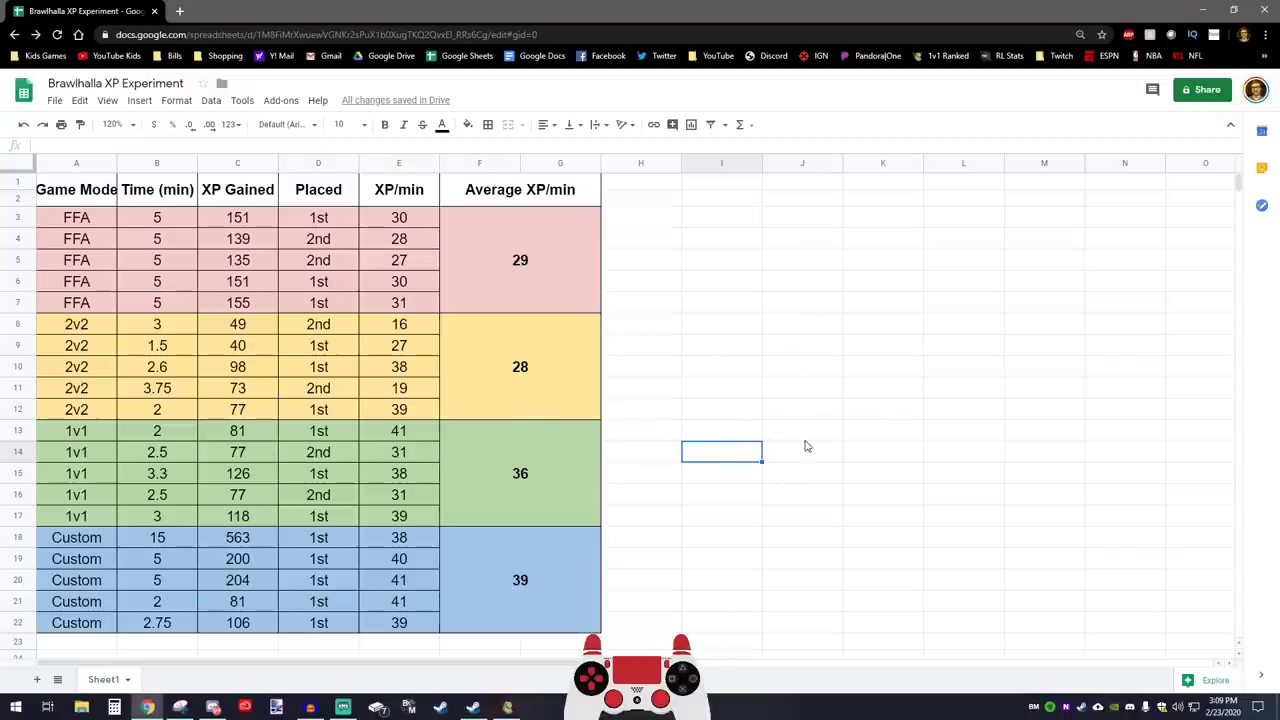
{"action": "left_click", "coordinate": [755, 304]}
Switch from the spreadsheet to Brawlhalla and open the Casual Queues.
{"action": "left_click", "coordinate": [1190, 7]}
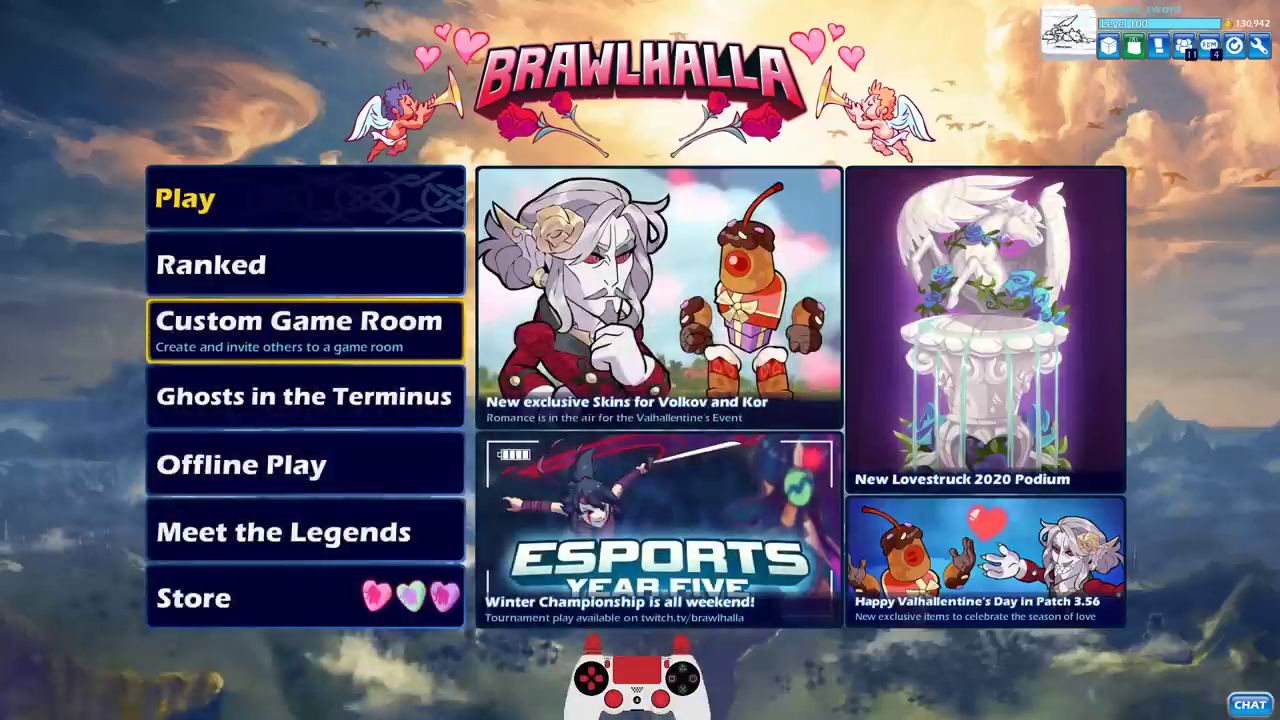
{"action": "key", "text": "Up"}
{"action": "key", "text": "Up"}
{"action": "key", "text": "Return"}
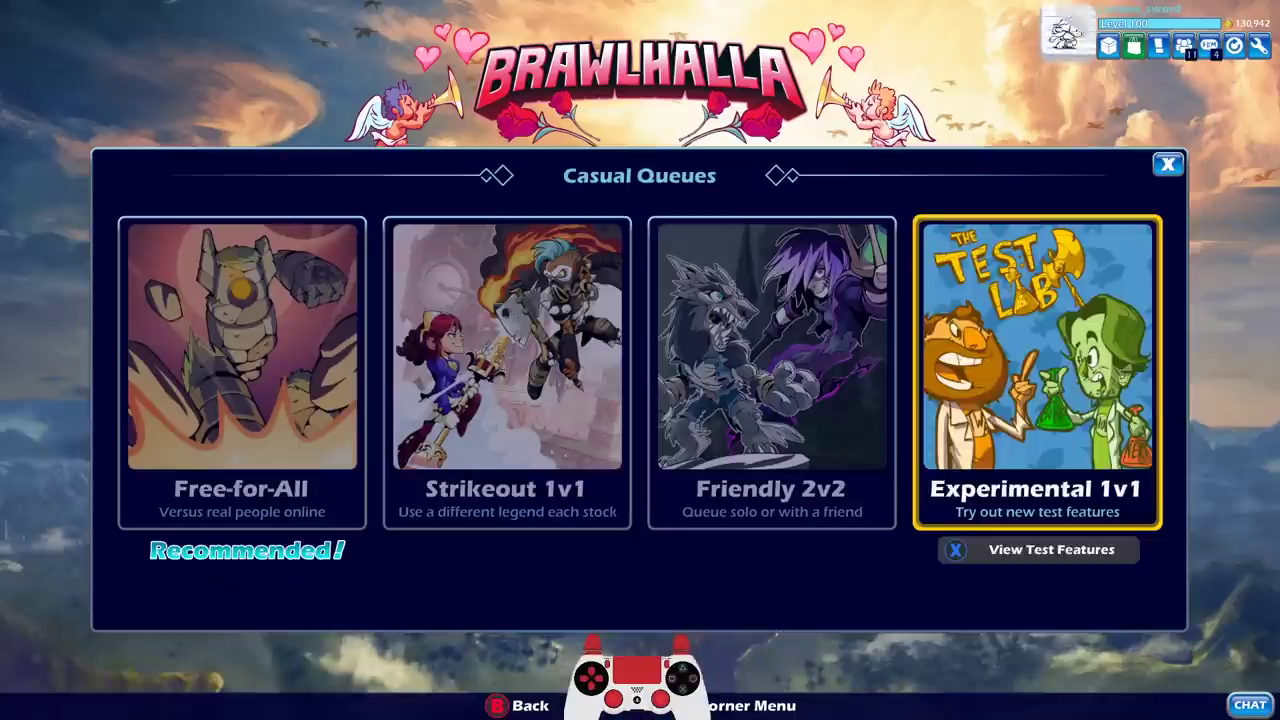
Leave and reopen the Casual Queues, and enter the Experimental 1v1 queue.
{"action": "key", "text": "Left"}
{"action": "key", "text": "Escape"}
{"action": "key", "text": "Down"}
{"action": "key", "text": "Up"}
{"action": "key", "text": "Return"}
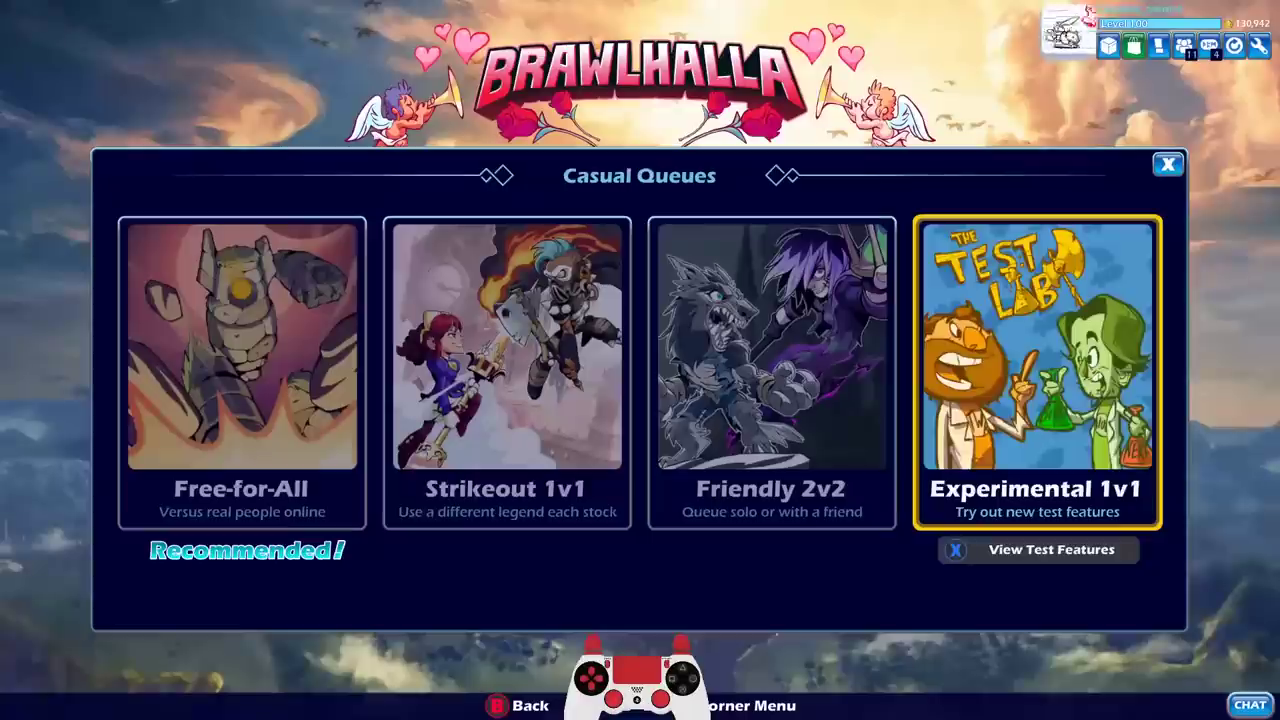
{"action": "key", "text": "Return"}
Browse the legend roster from the first row down to Artemis at the start of the third row.
{"action": "key", "text": "Up"}
{"action": "key", "text": "Right"}
{"action": "key", "text": "Right"}
{"action": "key", "text": "Right"}
{"action": "key", "text": "Right"}
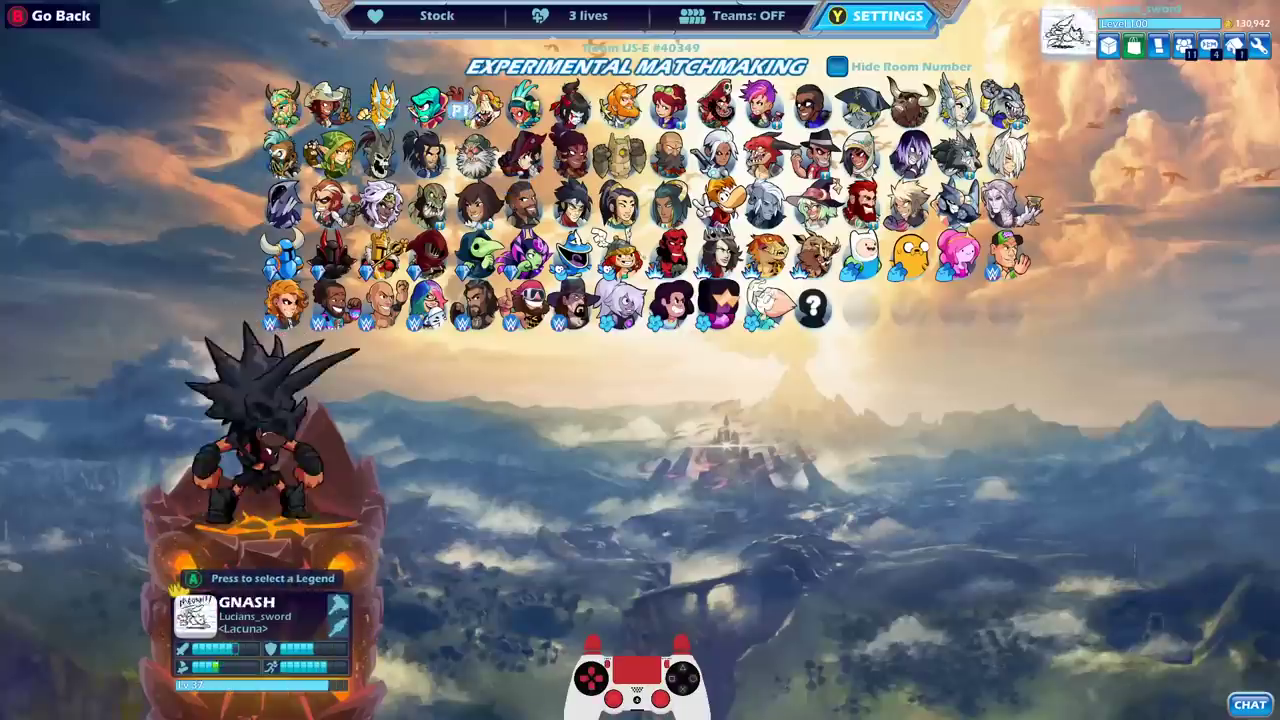
{"action": "key", "text": "Down"}
{"action": "key", "text": "Left"}
{"action": "key", "text": "Left"}
{"action": "key", "text": "Left"}
{"action": "key", "text": "Down"}
{"action": "key", "text": "Left"}
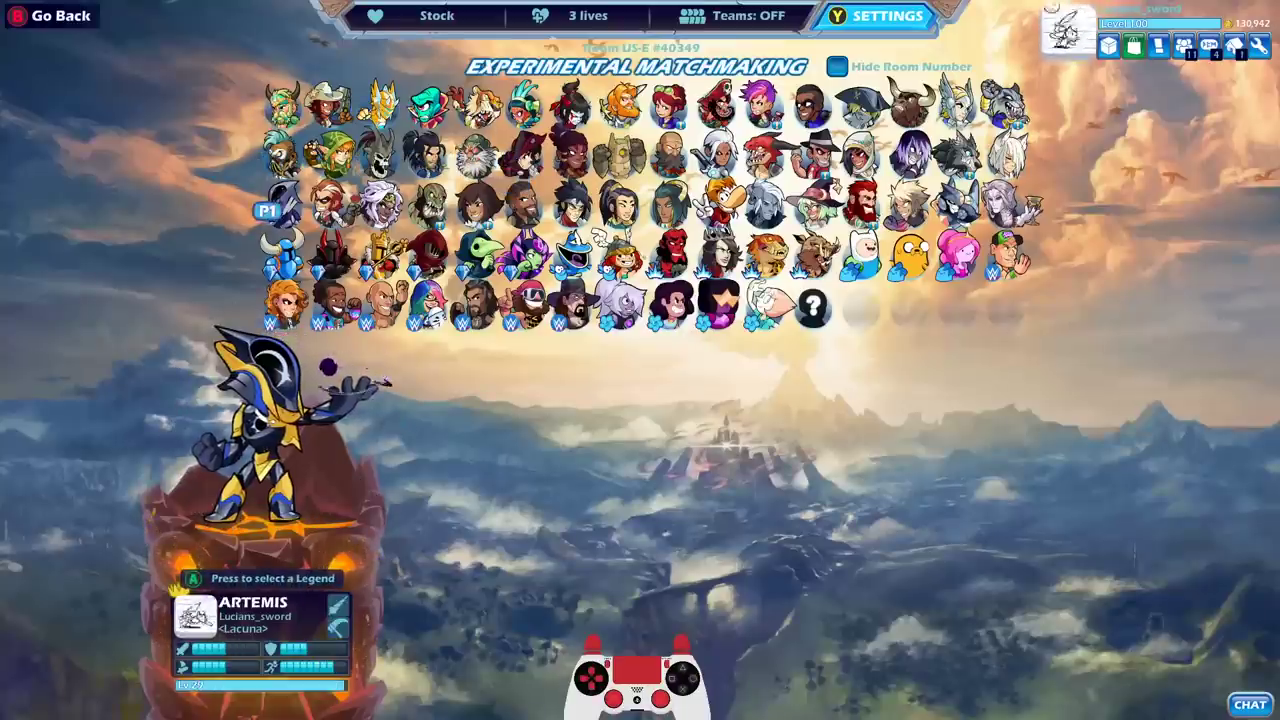
Look through the third-row legends between Artemis and Lin Fei.
{"action": "key", "text": "Down"}
{"action": "key", "text": "Right"}
{"action": "key", "text": "Right"}
{"action": "key", "text": "Right"}
{"action": "key", "text": "Right"}
{"action": "key", "text": "Up"}
{"action": "key", "text": "Left"}
{"action": "key", "text": "Left"}
{"action": "key", "text": "Left"}
{"action": "key", "text": "Left"}
{"action": "key", "text": "Right"}
{"action": "key", "text": "Right"}
{"action": "key", "text": "Right"}
{"action": "key", "text": "Right"}
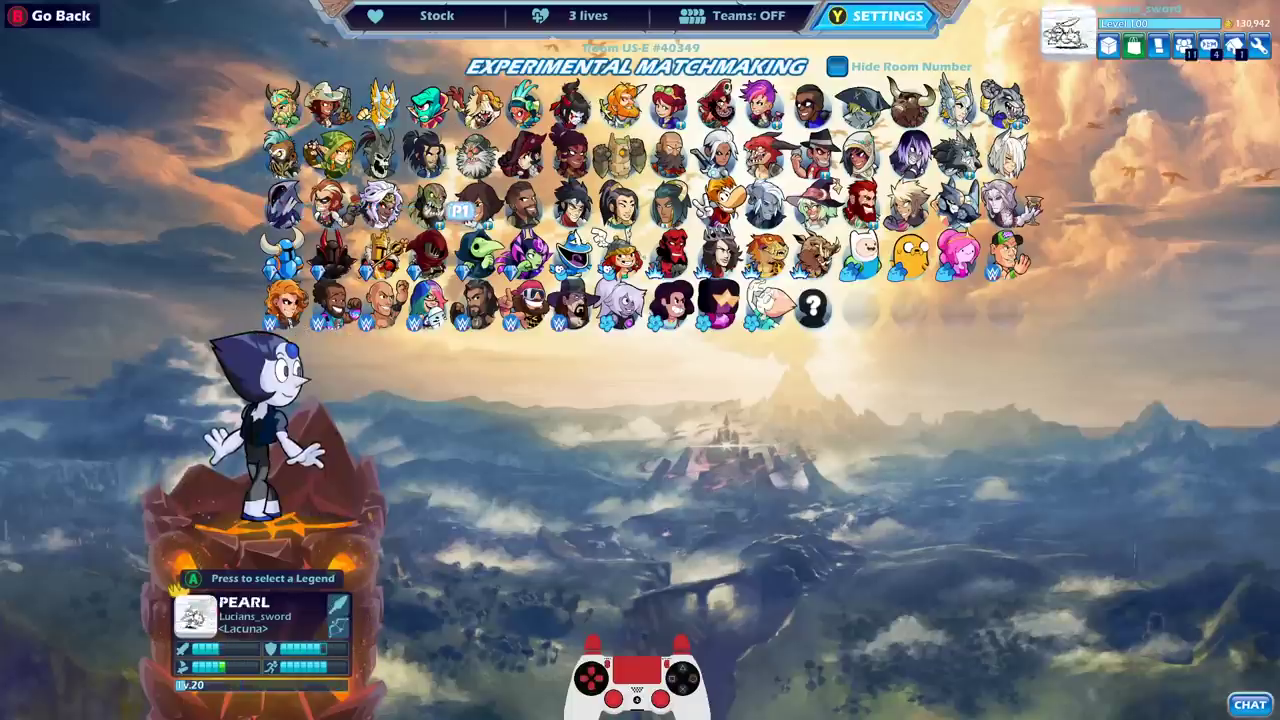
{"action": "key", "text": "Right"}
{"action": "key", "text": "Right"}
{"action": "key", "text": "Right"}
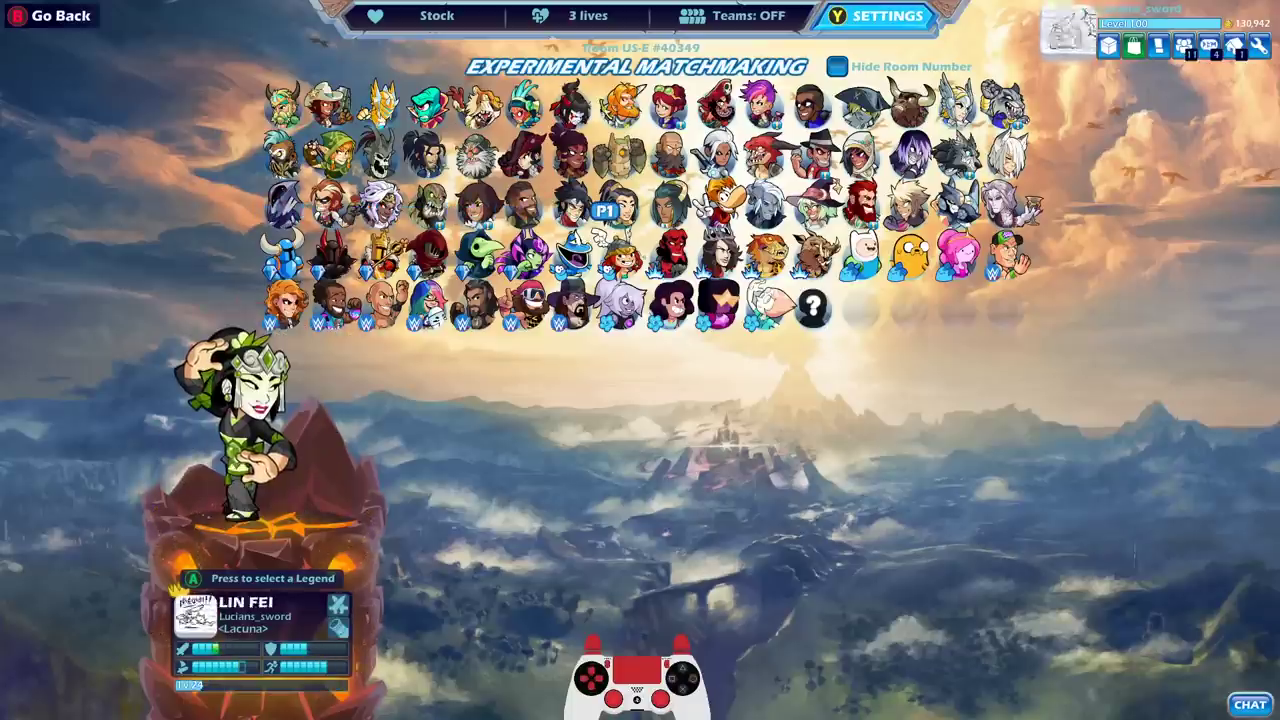
Review the early third-row legends again, including Plague Knight, Sidra, Pearl and Xull.
{"action": "key", "text": "Left"}
{"action": "key", "text": "Left"}
{"action": "key", "text": "Left"}
{"action": "key", "text": "Left"}
{"action": "key", "text": "Left"}
{"action": "key", "text": "Left"}
{"action": "key", "text": "Left"}
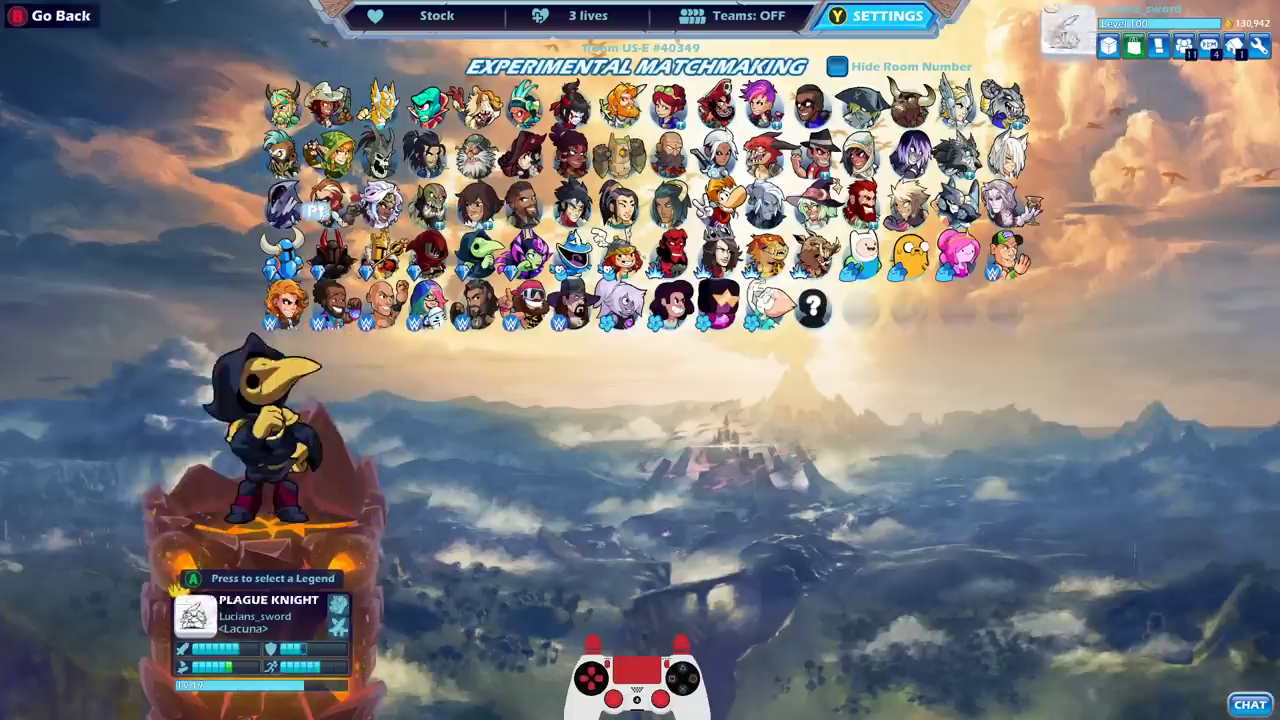
{"action": "key", "text": "Right"}
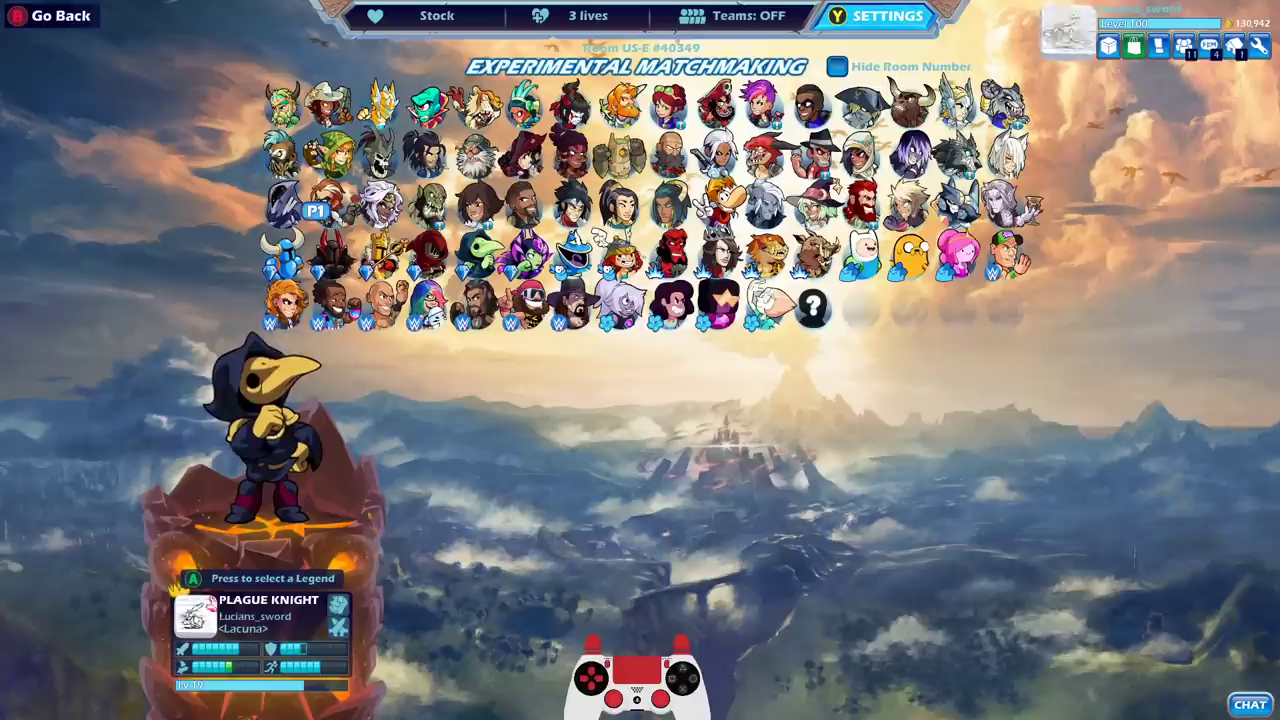
{"action": "key", "text": "Right"}
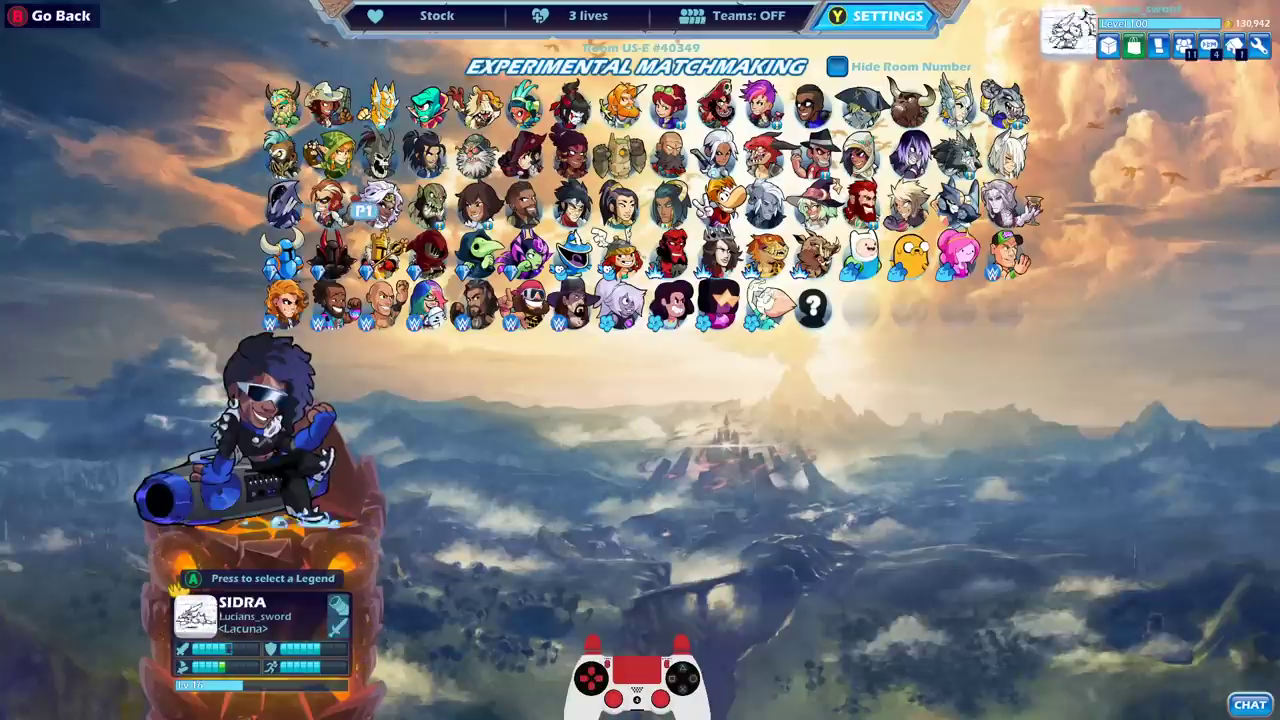
{"action": "key", "text": "Right"}
{"action": "key", "text": "Right"}
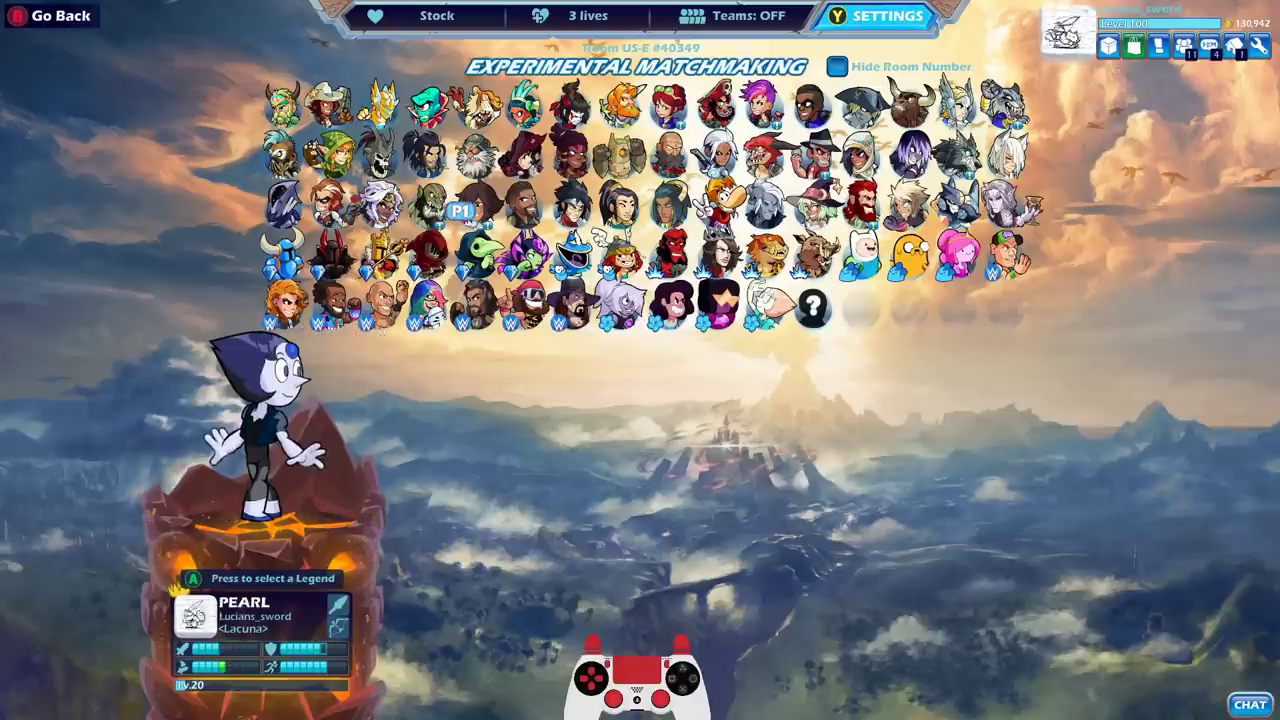
{"action": "key", "text": "Right"}
{"action": "key", "text": "Left"}
{"action": "key", "text": "Left"}
{"action": "key", "text": "Left"}
{"action": "key", "text": "Left"}
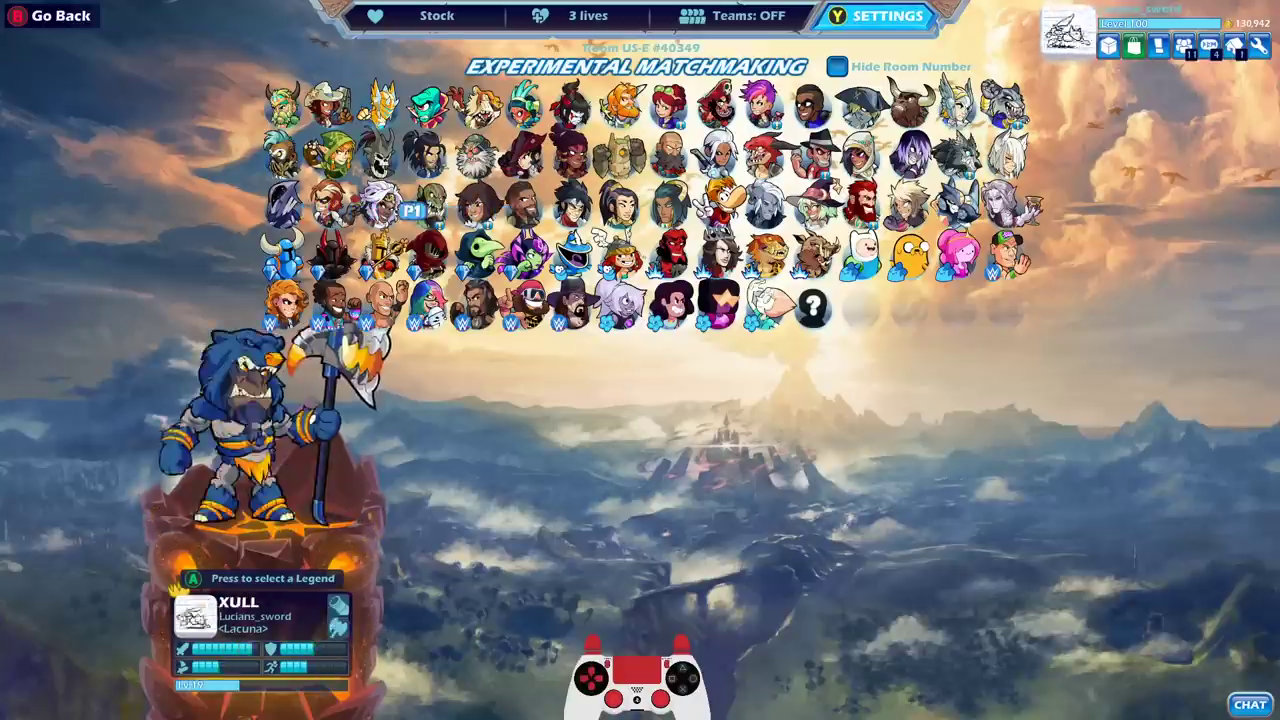
Examine the third-row legends from Xull through Jiro, Enchantress, Petra and Vector to Volkov, and go back to Rayman.
{"action": "key", "text": "Right"}
{"action": "key", "text": "Right"}
{"action": "key", "text": "Right"}
{"action": "key", "text": "Right"}
{"action": "key", "text": "Right"}
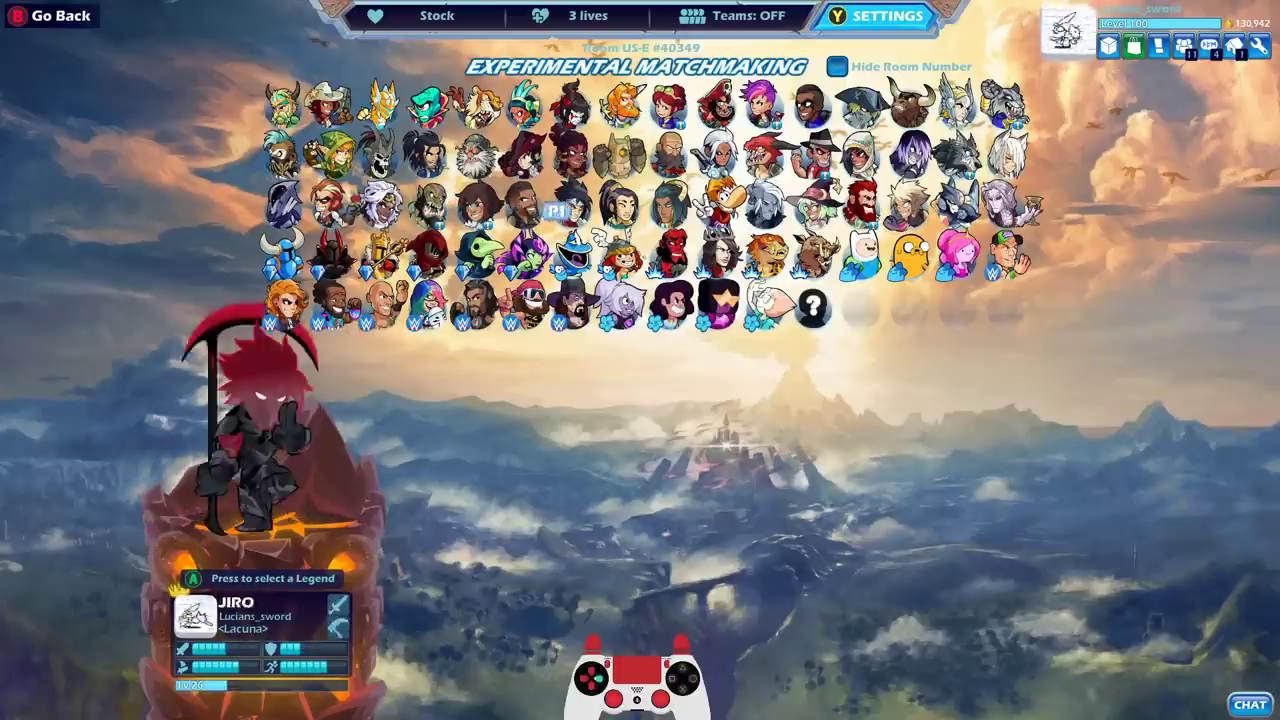
{"action": "key", "text": "Right"}
{"action": "key", "text": "Right"}
{"action": "key", "text": "Right"}
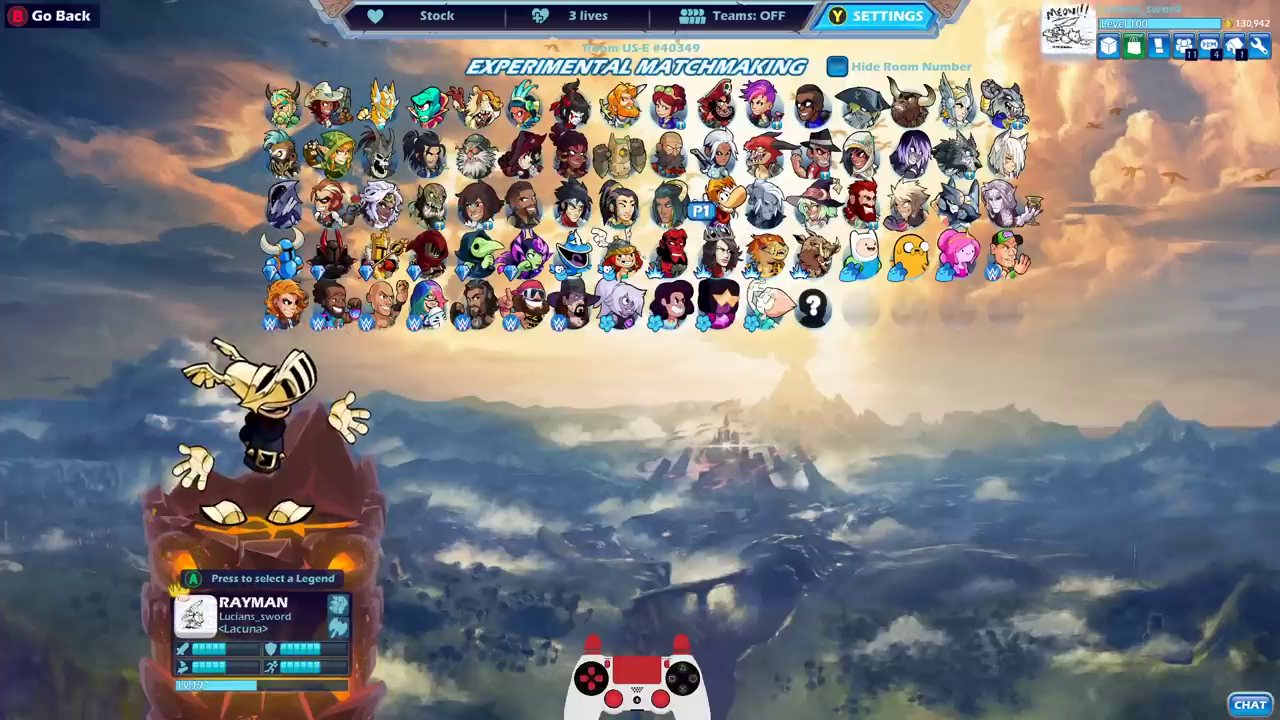
{"action": "key", "text": "Right"}
{"action": "key", "text": "Right"}
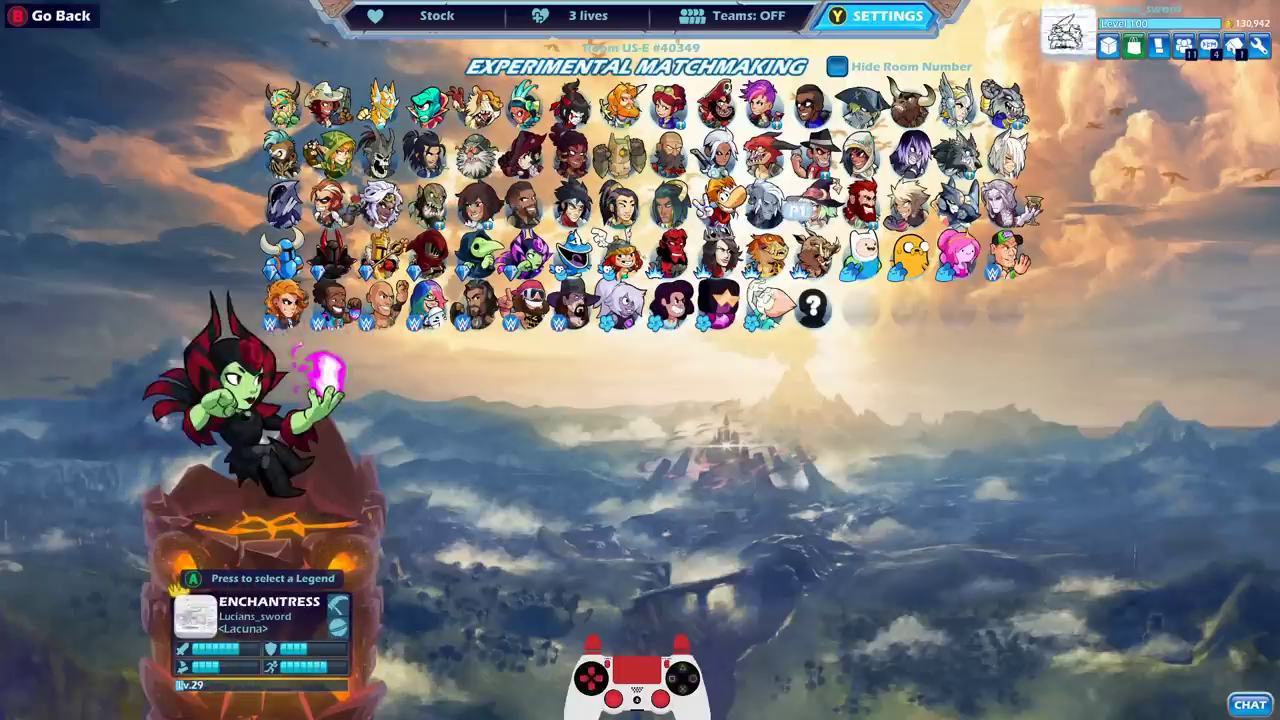
{"action": "key", "text": "Right"}
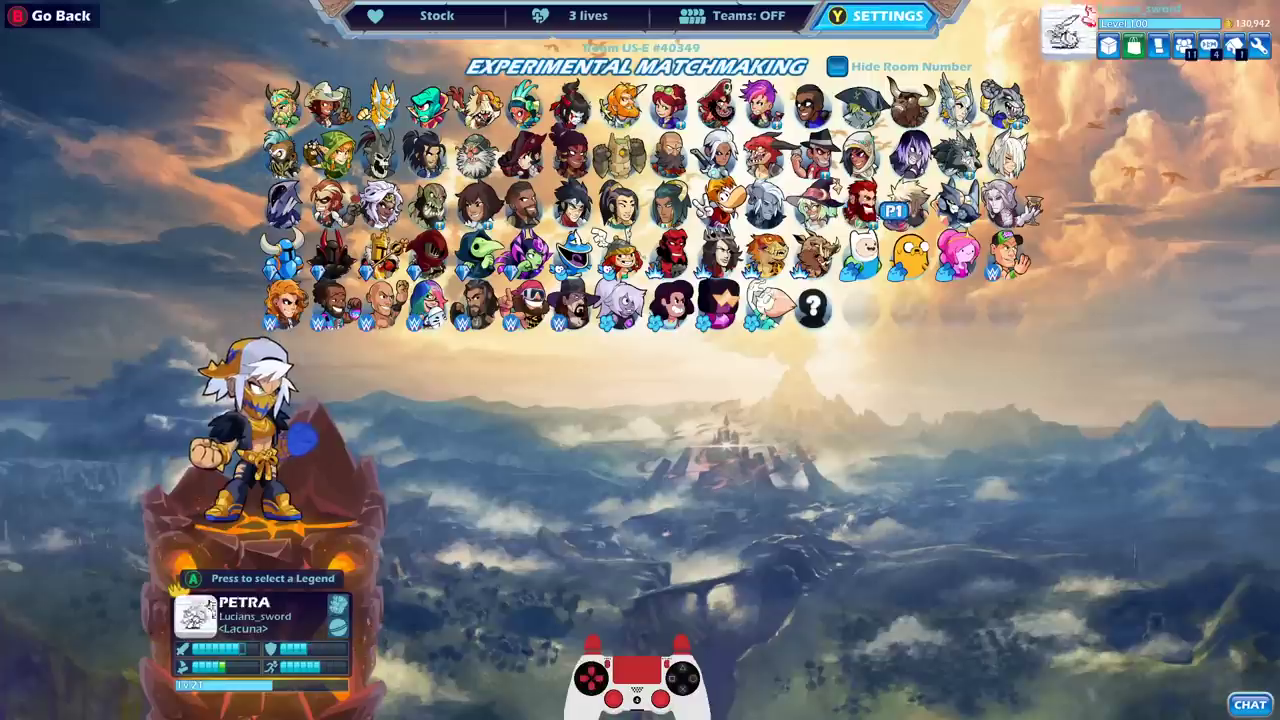
{"action": "key", "text": "Right"}
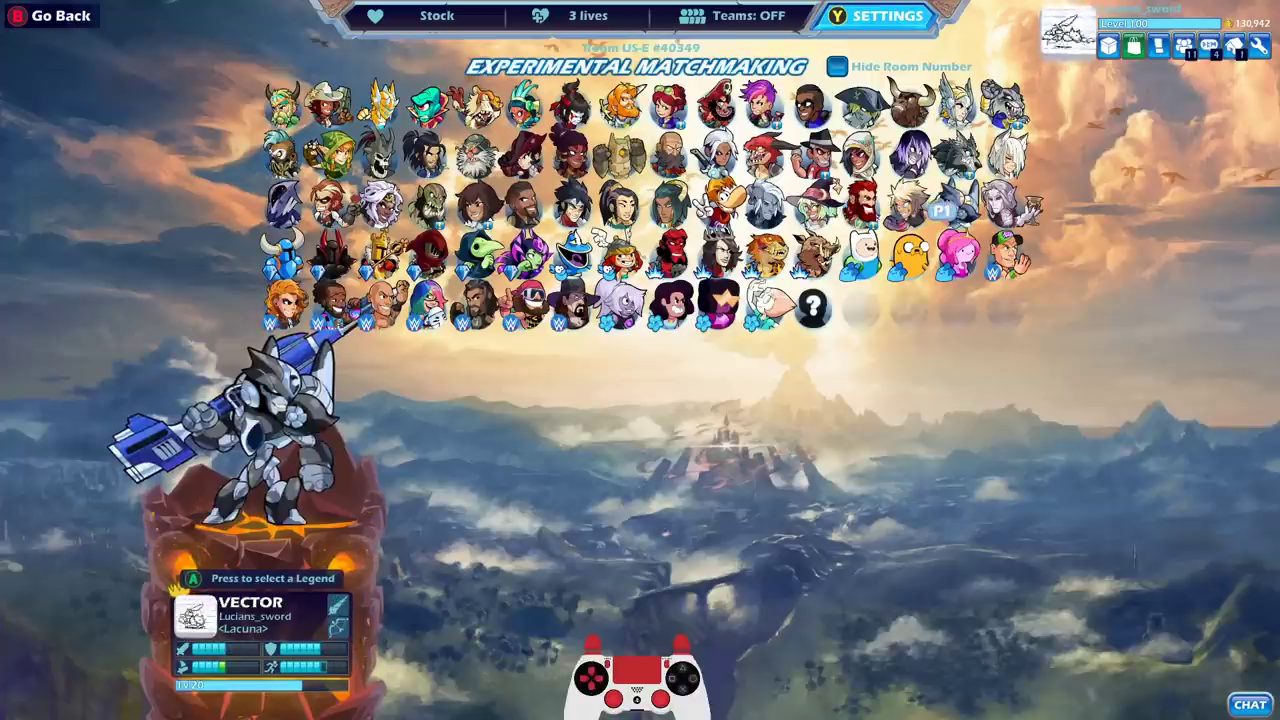
{"action": "key", "text": "Right"}
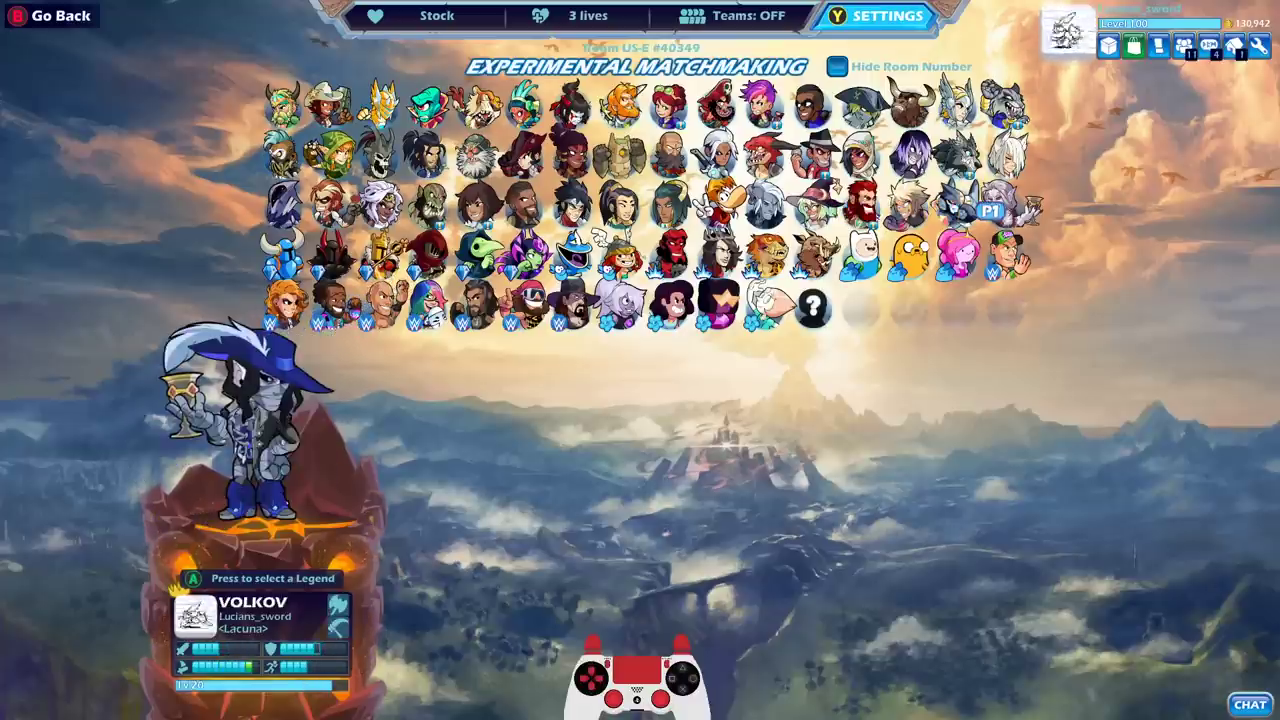
{"action": "key", "text": "Left"}
{"action": "key", "text": "Left"}
{"action": "key", "text": "Left"}
{"action": "key", "text": "Left"}
{"action": "key", "text": "Left"}
{"action": "key", "text": "Left"}
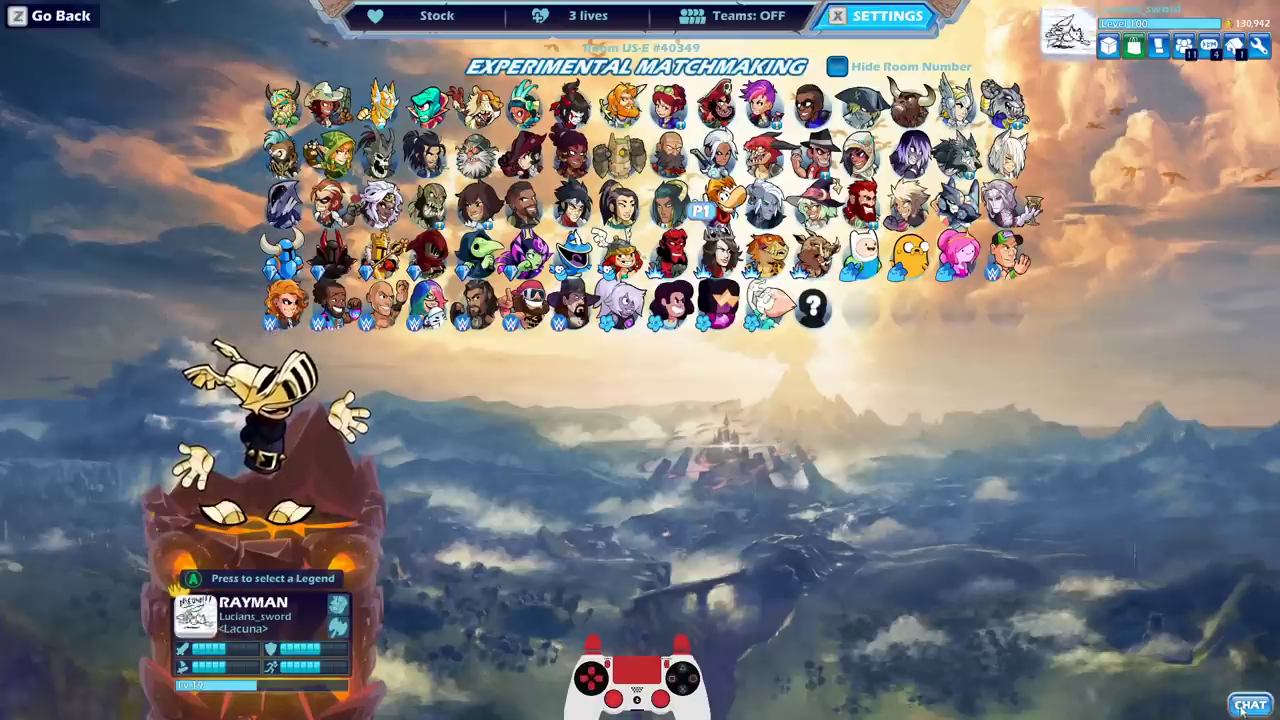
Switch to Calculator, compute 12 × 25000, and return to the Brawlhalla legend selection.
{"action": "key", "text": "alt+Tab"}
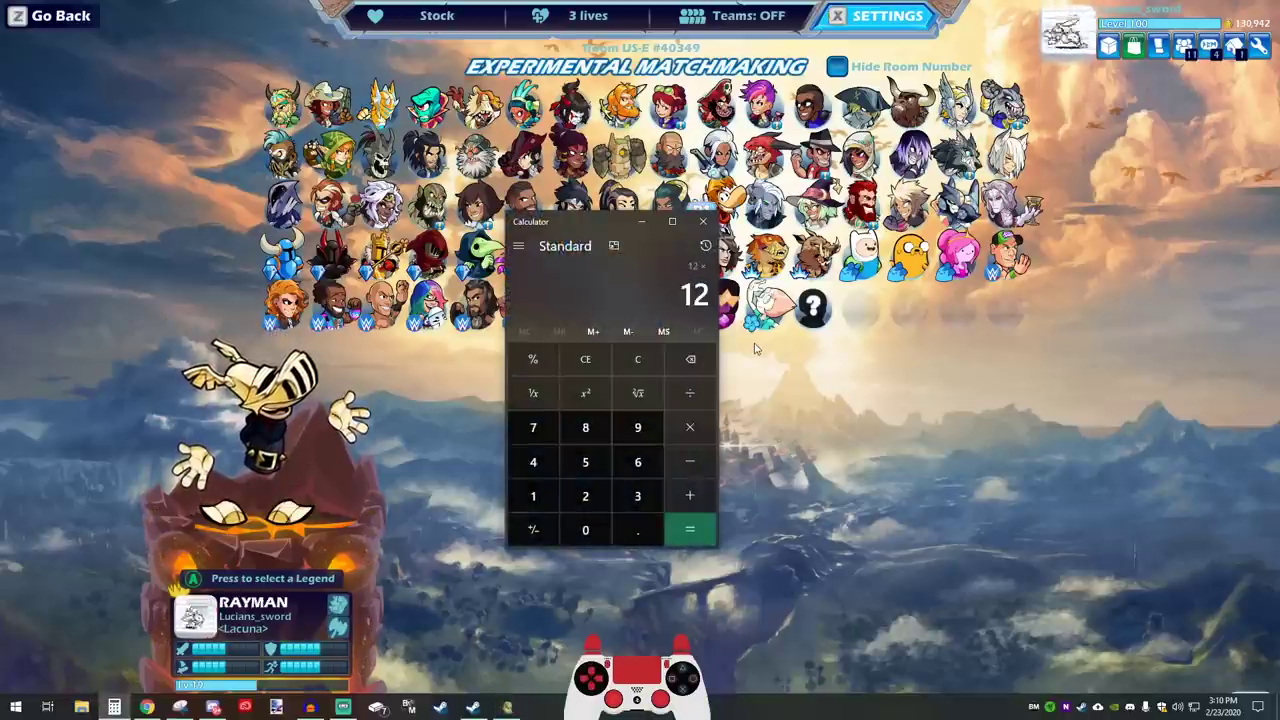
{"action": "type", "text": "250000"}
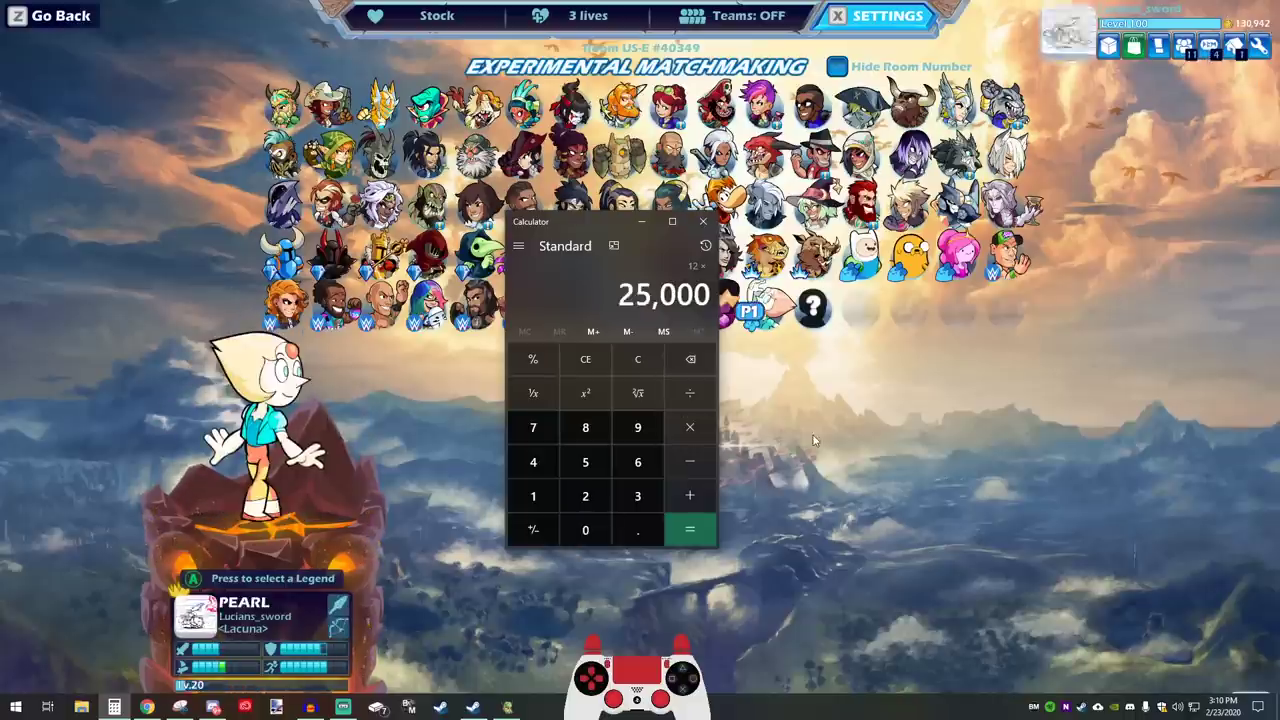
{"action": "key", "text": "Return"}
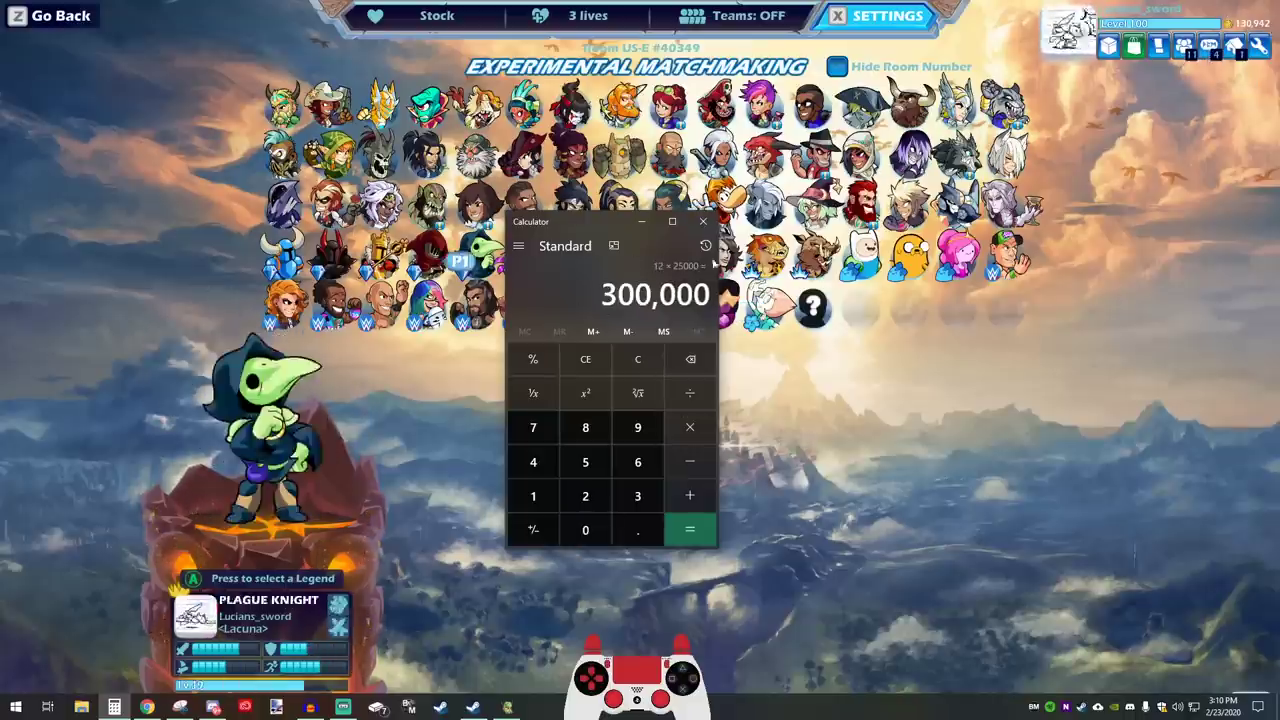
{"action": "left_click", "coordinate": [995, 503]}
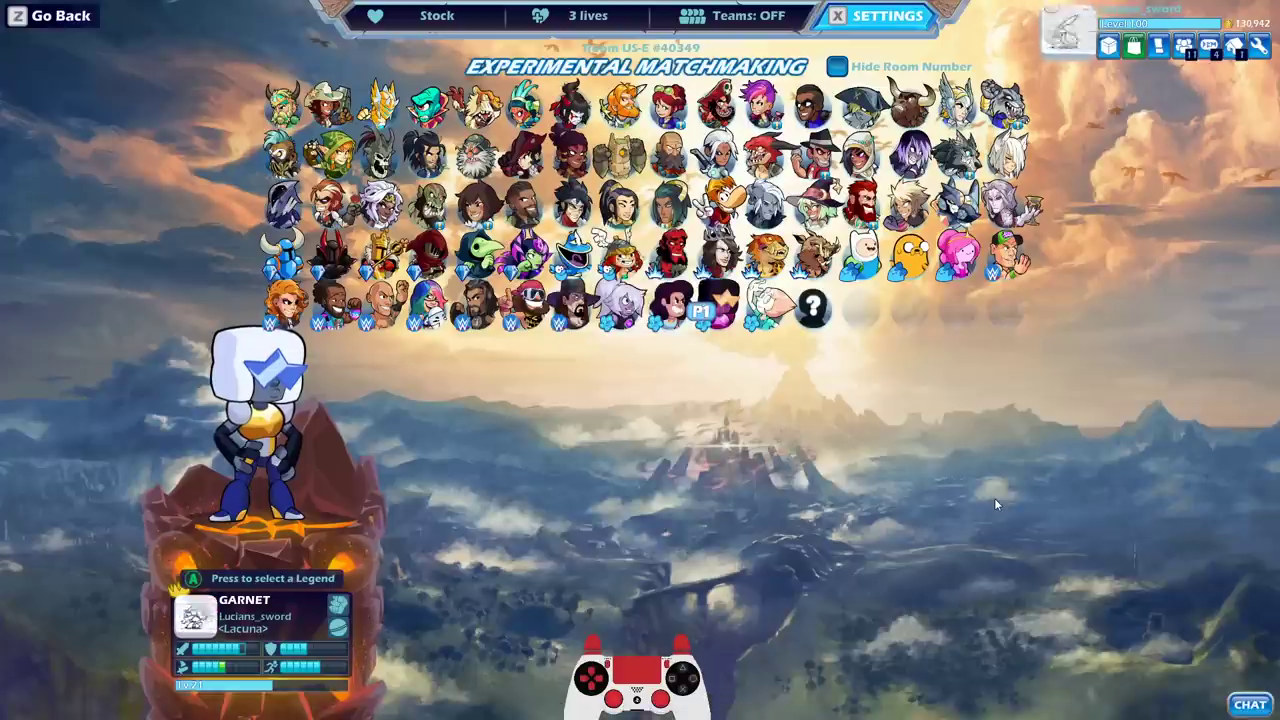